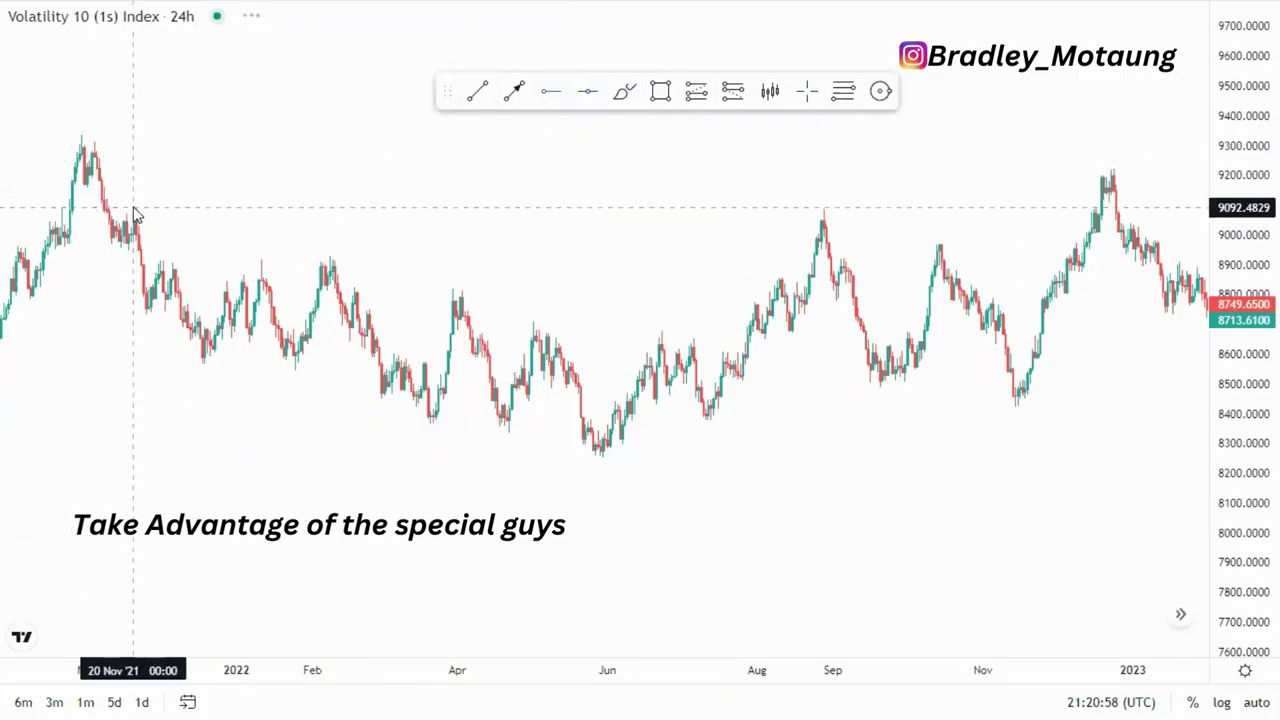
# Draw a horizontal ray from the 20 Nov '21 high at about 9092 and circle its starting point with the Brush
pyautogui.click(134, 208)
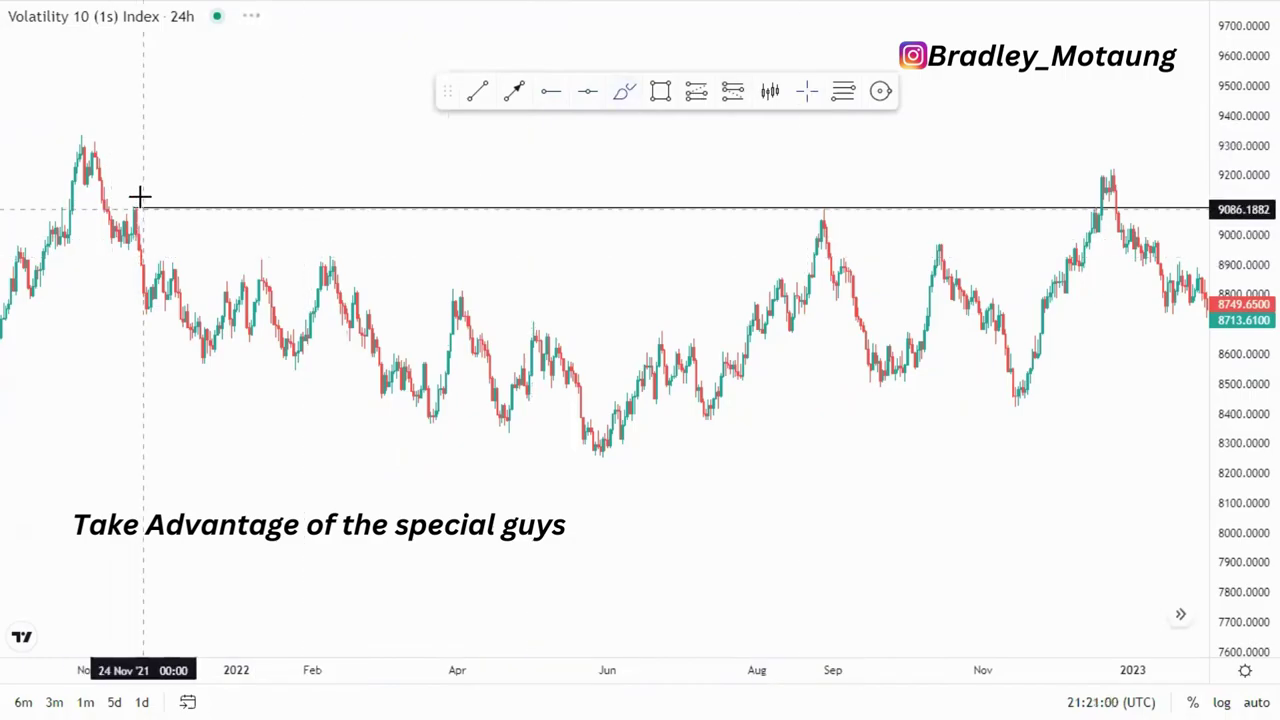
pyautogui.moveTo(140, 197); pyautogui.dragTo(160, 197)
pyautogui.moveTo(1111, 160)
pyautogui.mouseDown()
pyautogui.moveTo(1080, 177)
pyautogui.moveTo(1128, 197)
pyautogui.moveTo(1125, 178)
pyautogui.mouseUp()
pyautogui.click(848, 68)
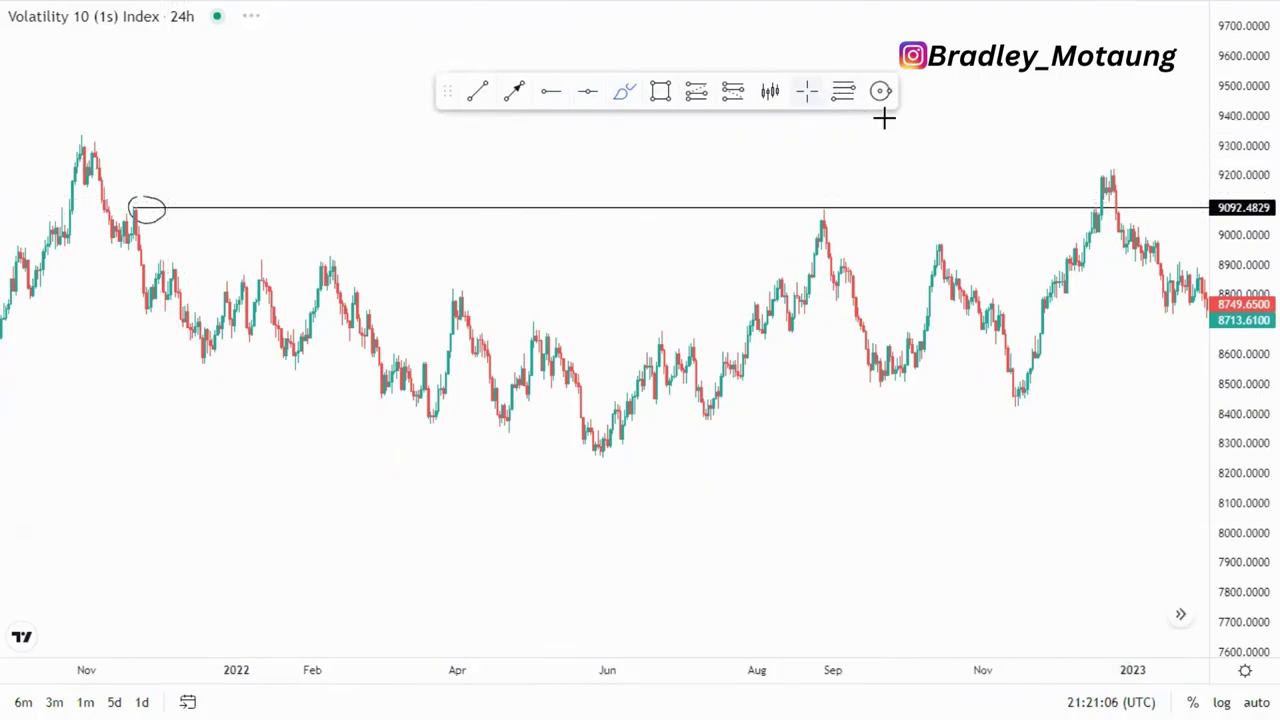
# Mark the late December 2022 peak with a small rectangle from about 9218 down to 9130, and delete the rectangle
pyautogui.scroll(5, 1054, 174)
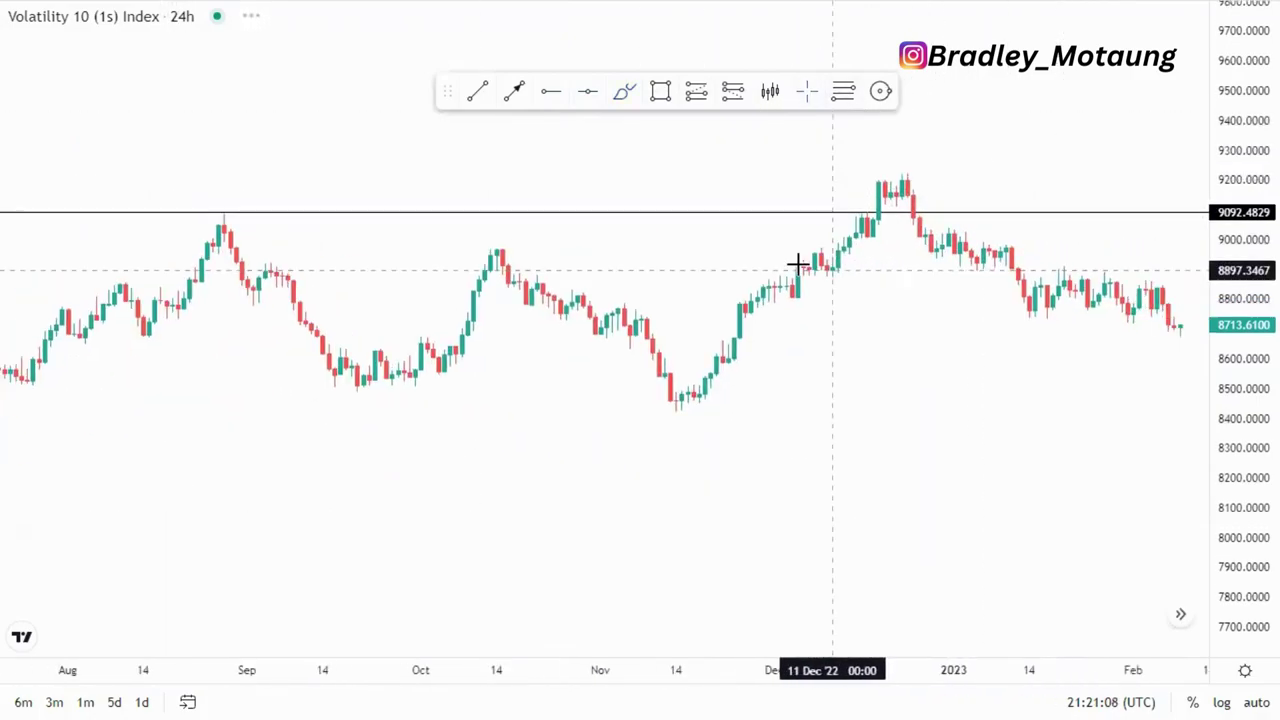
pyautogui.moveTo(798, 264); pyautogui.dragTo(768, 262)
pyautogui.click(659, 100)
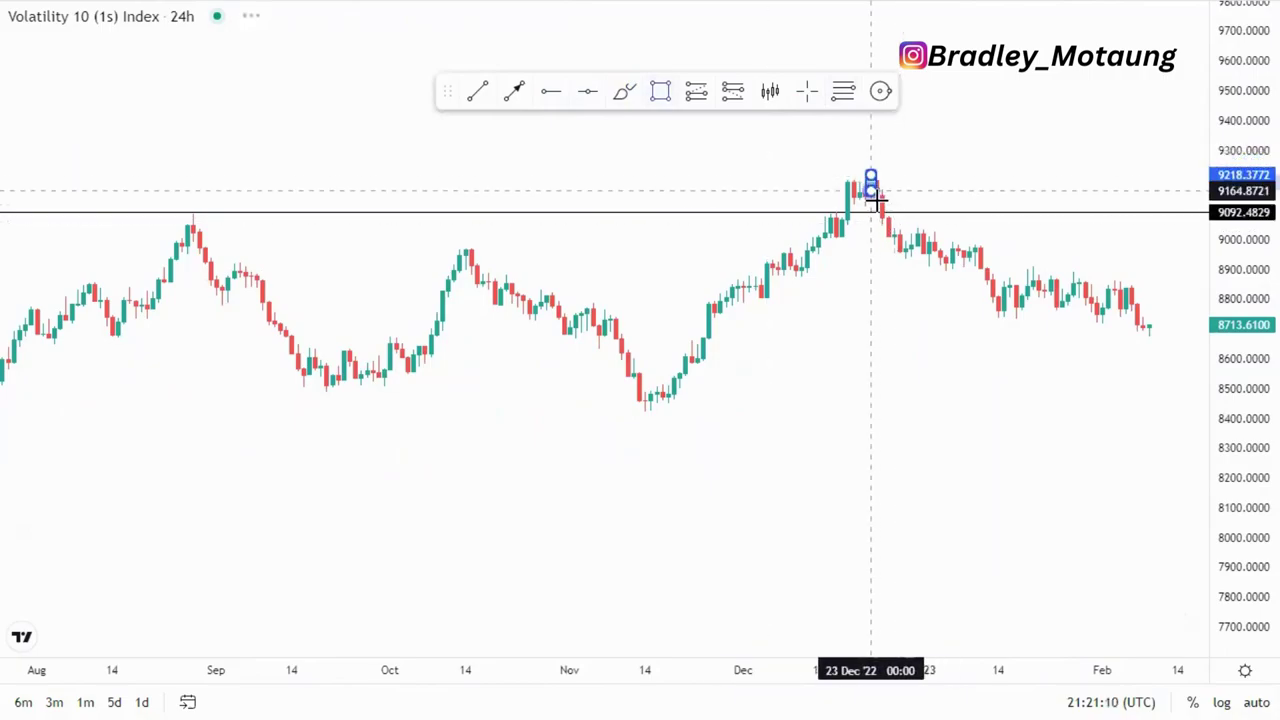
pyautogui.click(893, 201)
pyautogui.click(966, 183)
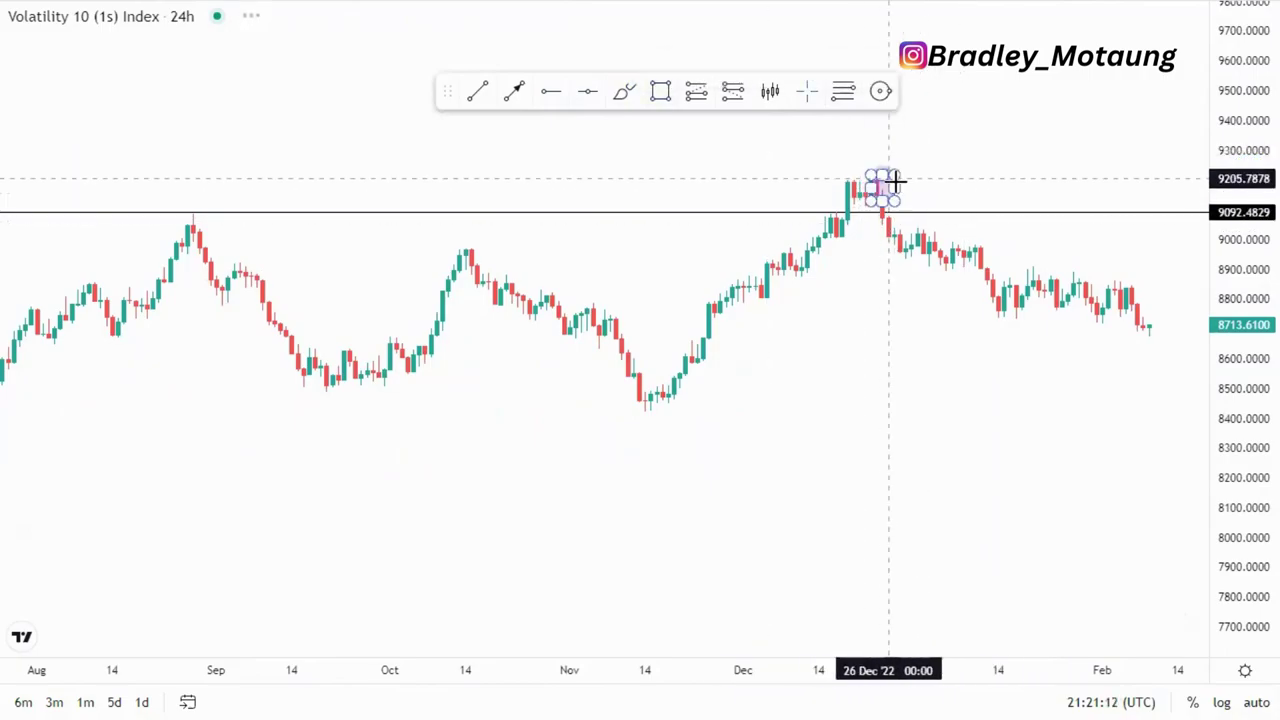
pyautogui.click(894, 176)
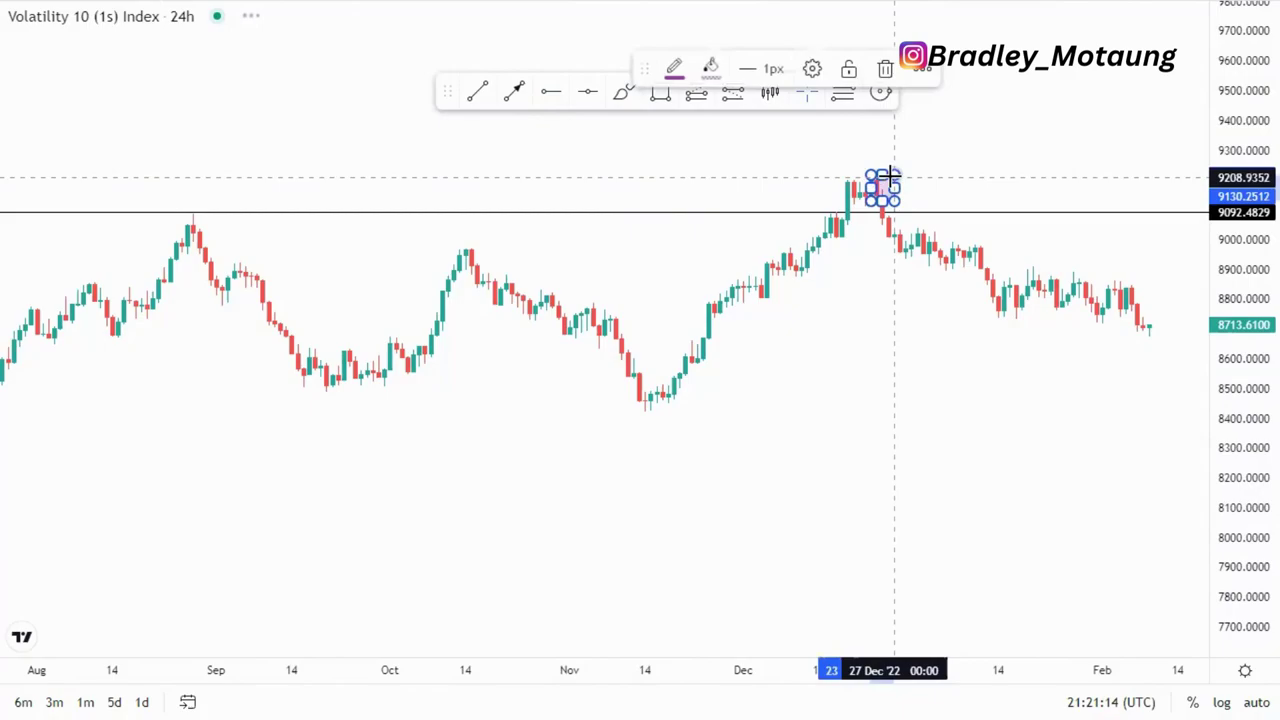
pyautogui.press('Delete')
# Draw a rising trend line above the highs from 28 Mar '22 at about 8822 to late December 2022 at about 9303
pyautogui.scroll(-5, 913, 240)
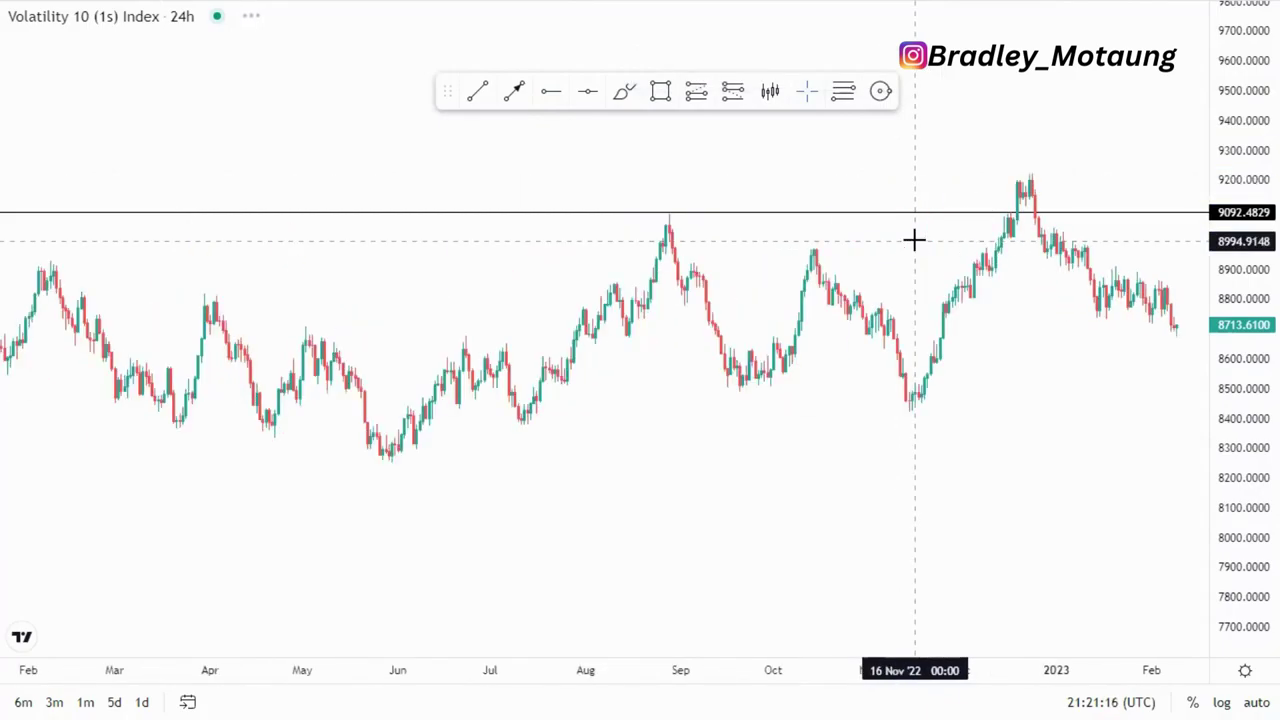
pyautogui.click(477, 91)
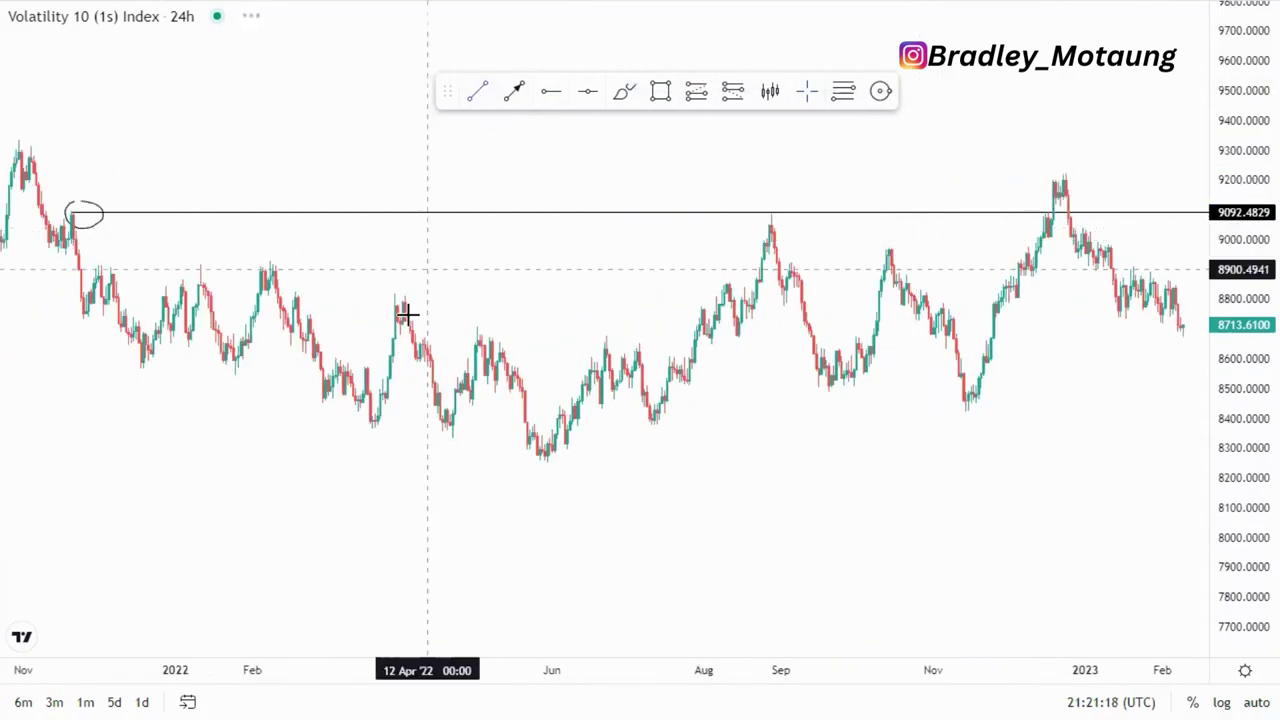
pyautogui.click(390, 293)
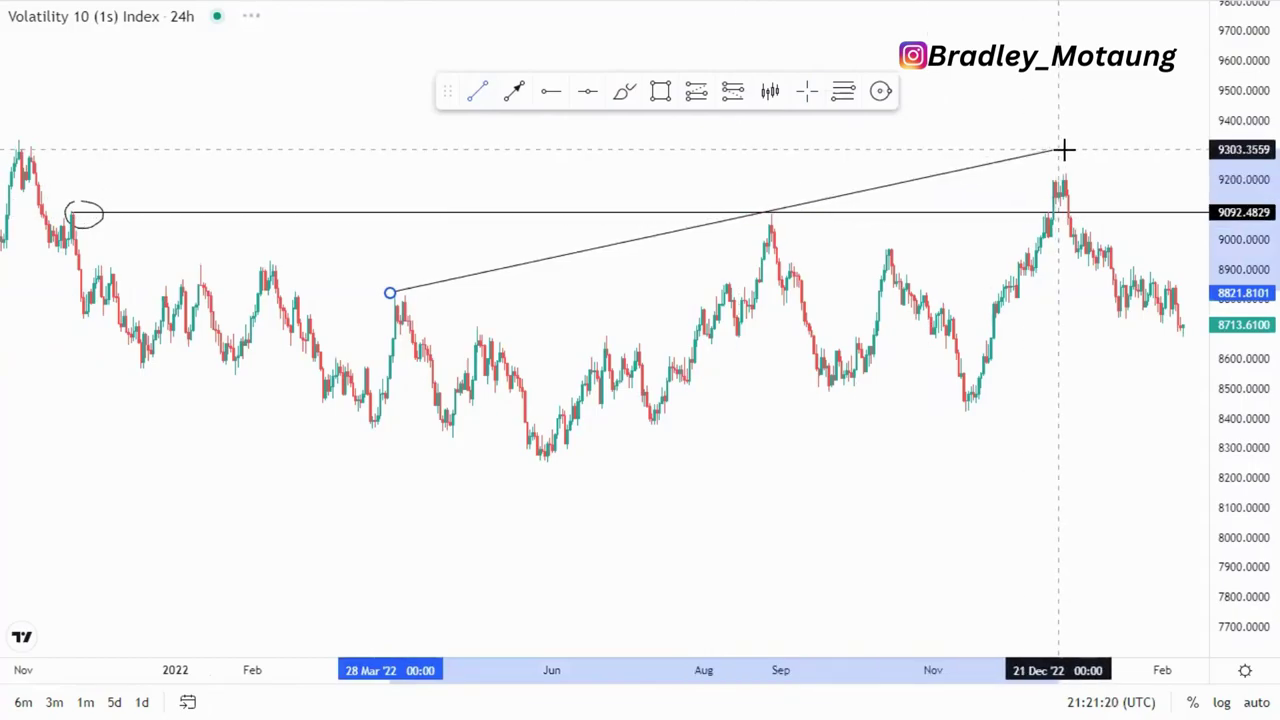
pyautogui.click(1068, 150)
# Draw a rising trend line under the May and November 2022 lows, starting at about 8224 on 5 May '22 and ending near 8500
pyautogui.moveTo(1127, 139); pyautogui.dragTo(1071, 149)
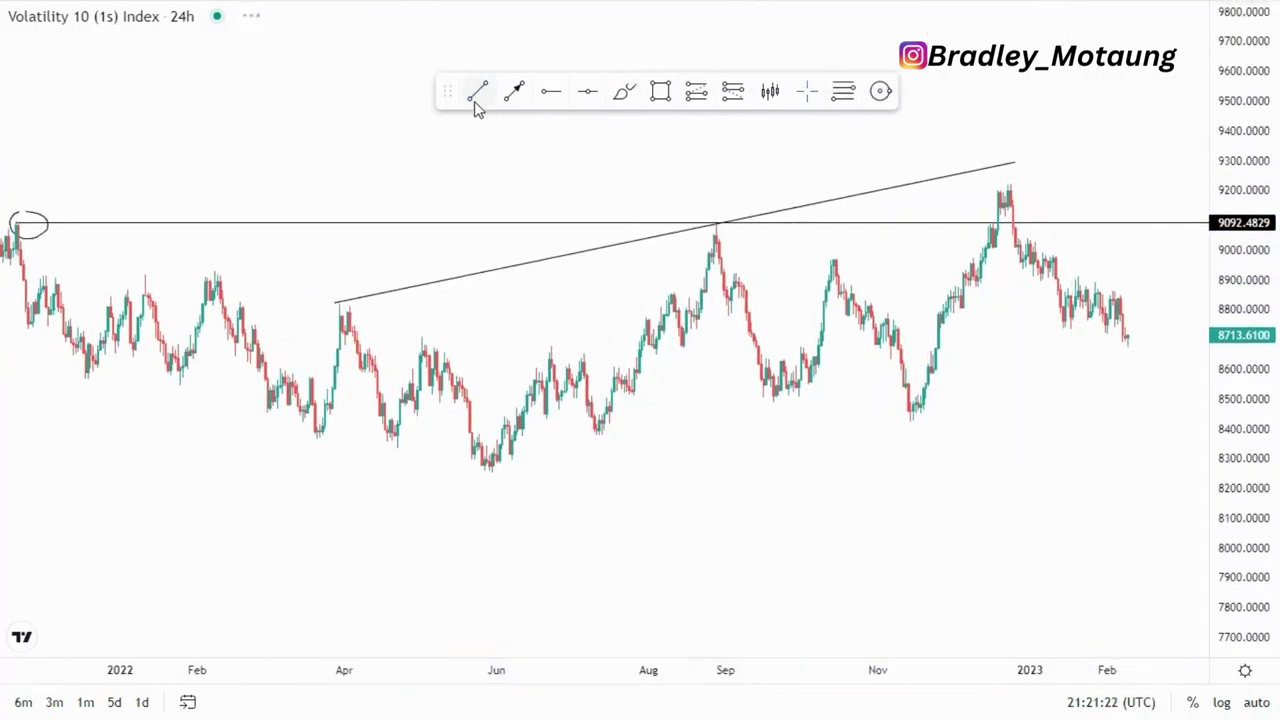
pyautogui.click(477, 476)
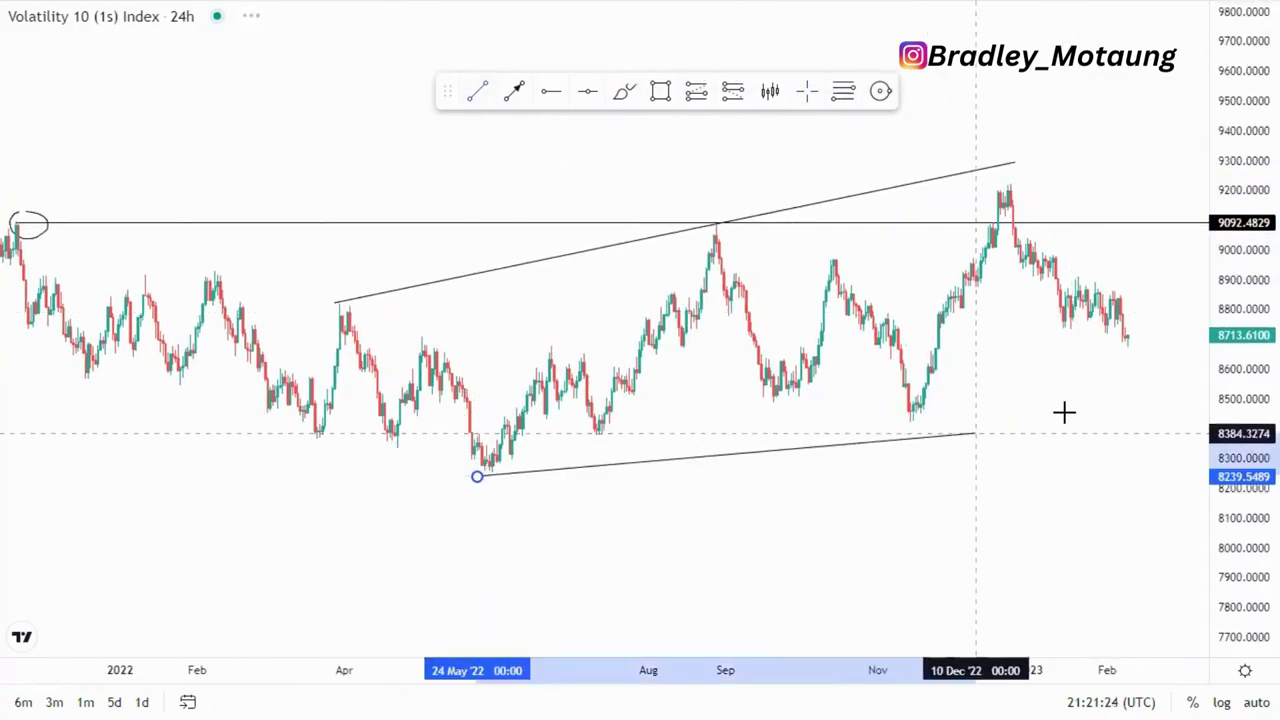
pyautogui.click(1091, 399)
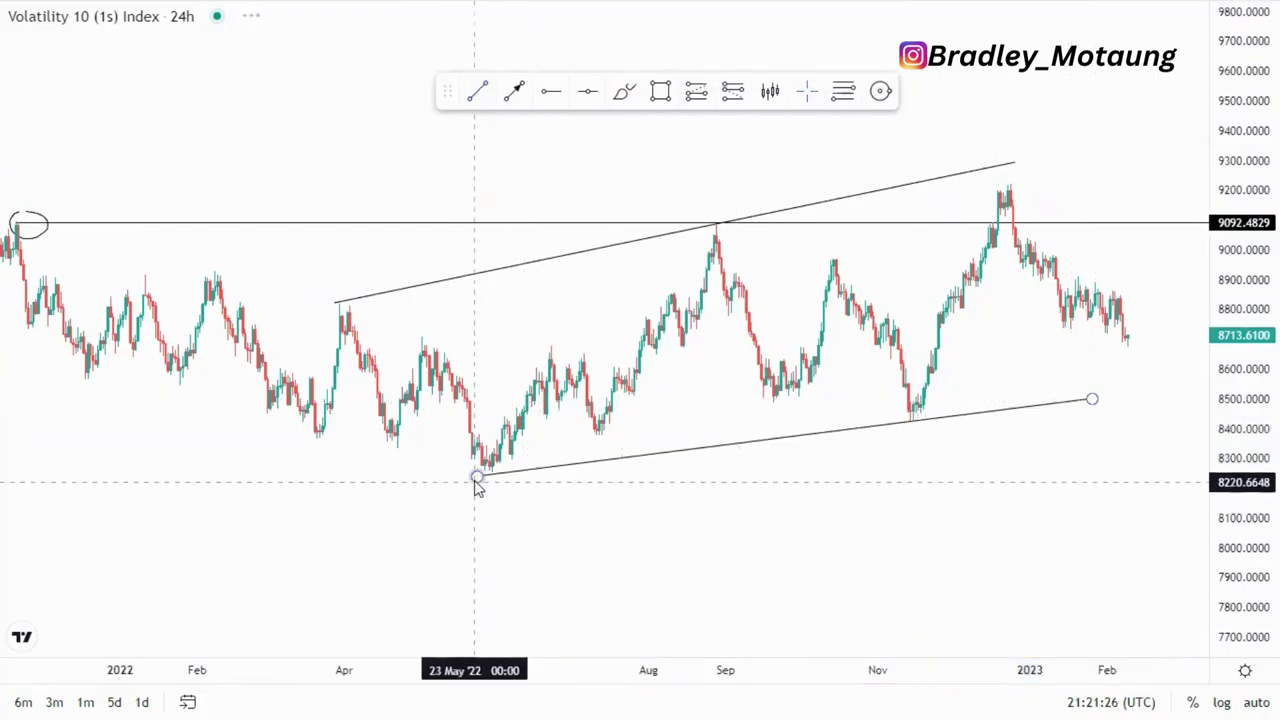
pyautogui.moveTo(477, 476); pyautogui.dragTo(431, 481)
pyautogui.moveTo(829, 526); pyautogui.dragTo(650, 543)
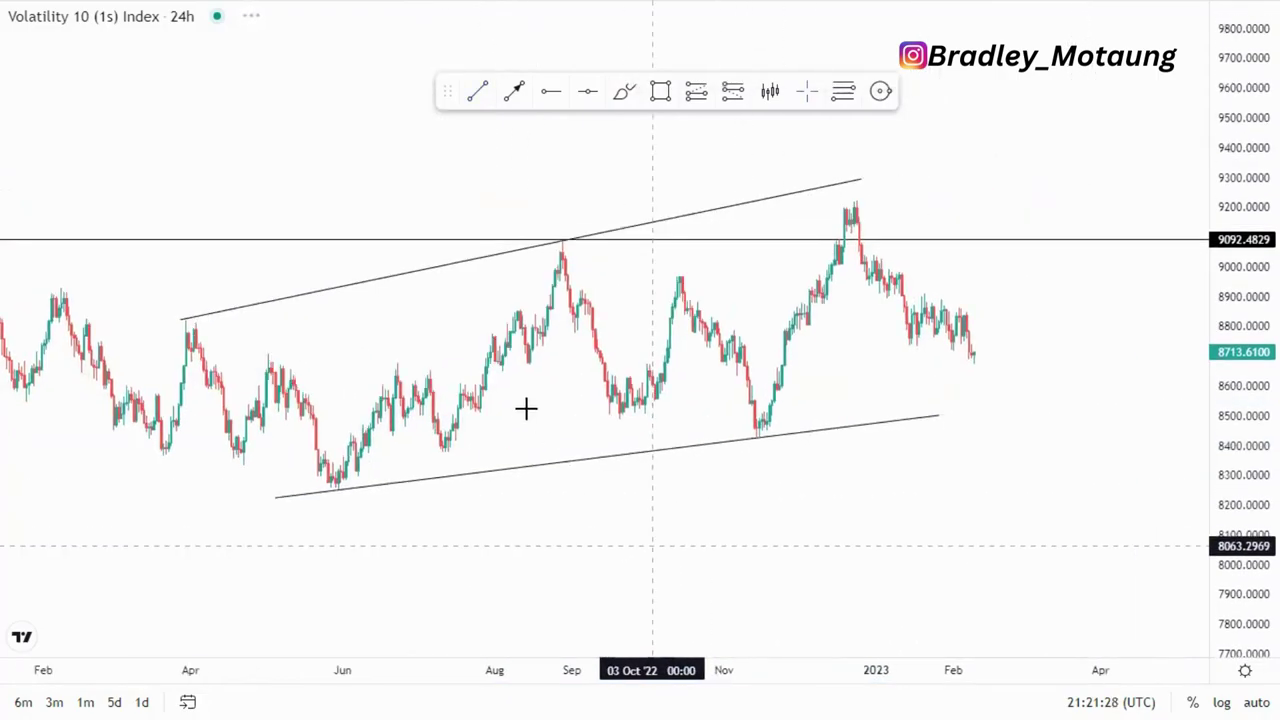
# Adjust the upper trend line to run from 31 Mar '22 at about 8816 to 9 Jan '23 at about 9316
pyautogui.click(831, 180)
pyautogui.moveTo(831, 180); pyautogui.dragTo(869, 173)
pyautogui.moveTo(150, 320); pyautogui.dragTo(161, 322)
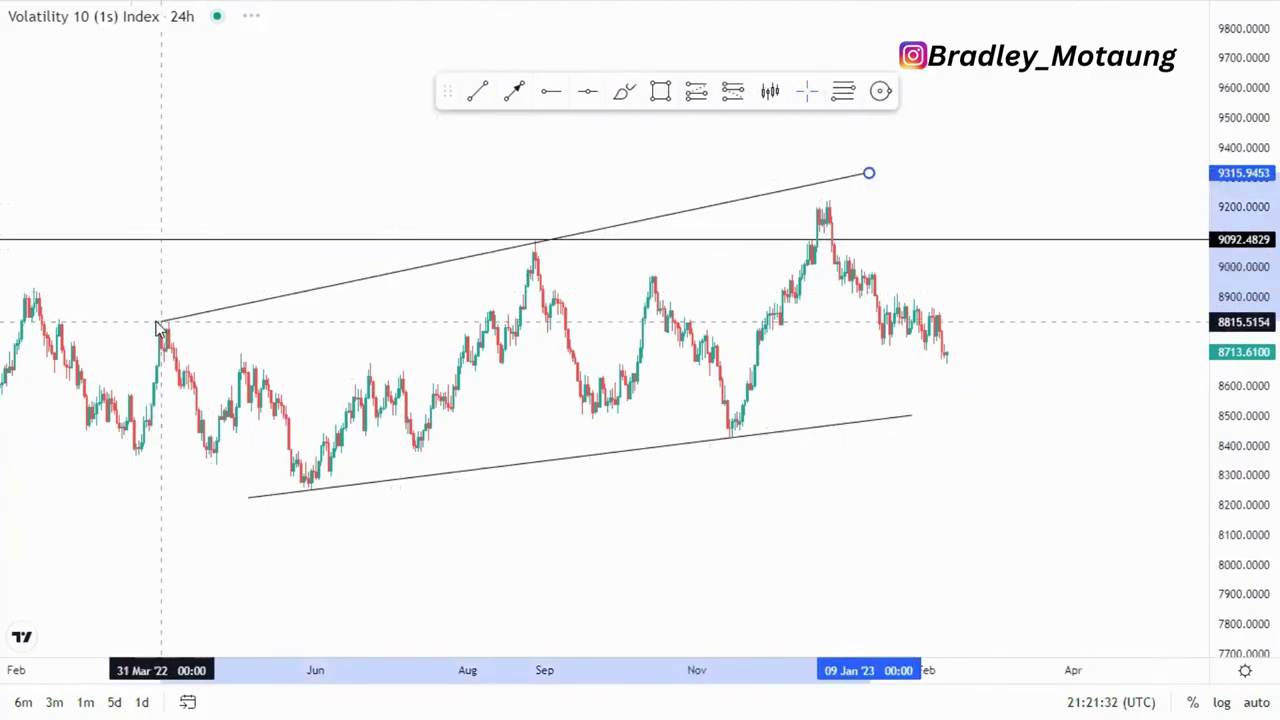
pyautogui.click(284, 384)
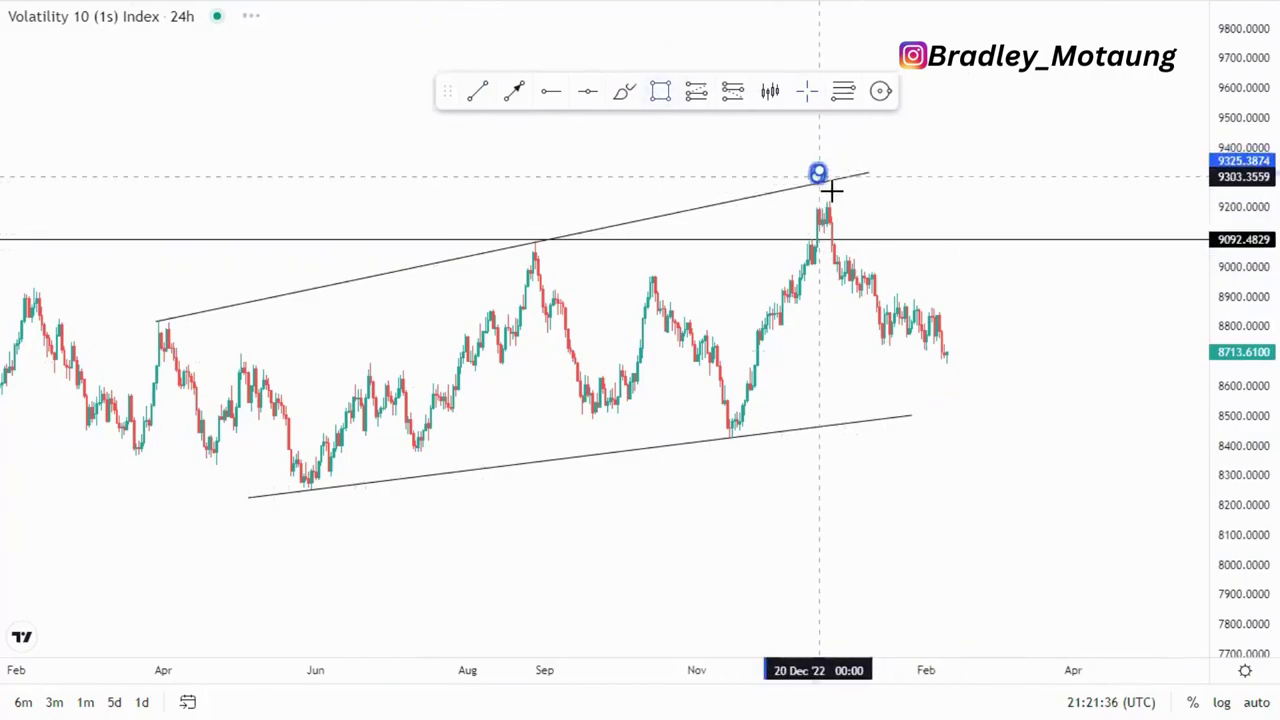
# Draw a small rectangle over the upper trend line above the December 2022 peak, with its upper edge at about 9325
pyautogui.click(862, 190)
pyautogui.click(932, 191)
pyautogui.click(622, 92)
pyautogui.moveTo(796, 243)
pyautogui.mouseDown()
pyautogui.moveTo(831, 211)
pyautogui.moveTo(883, 337)
pyautogui.mouseUp()
pyautogui.click(849, 69)
pyautogui.click(846, 68)
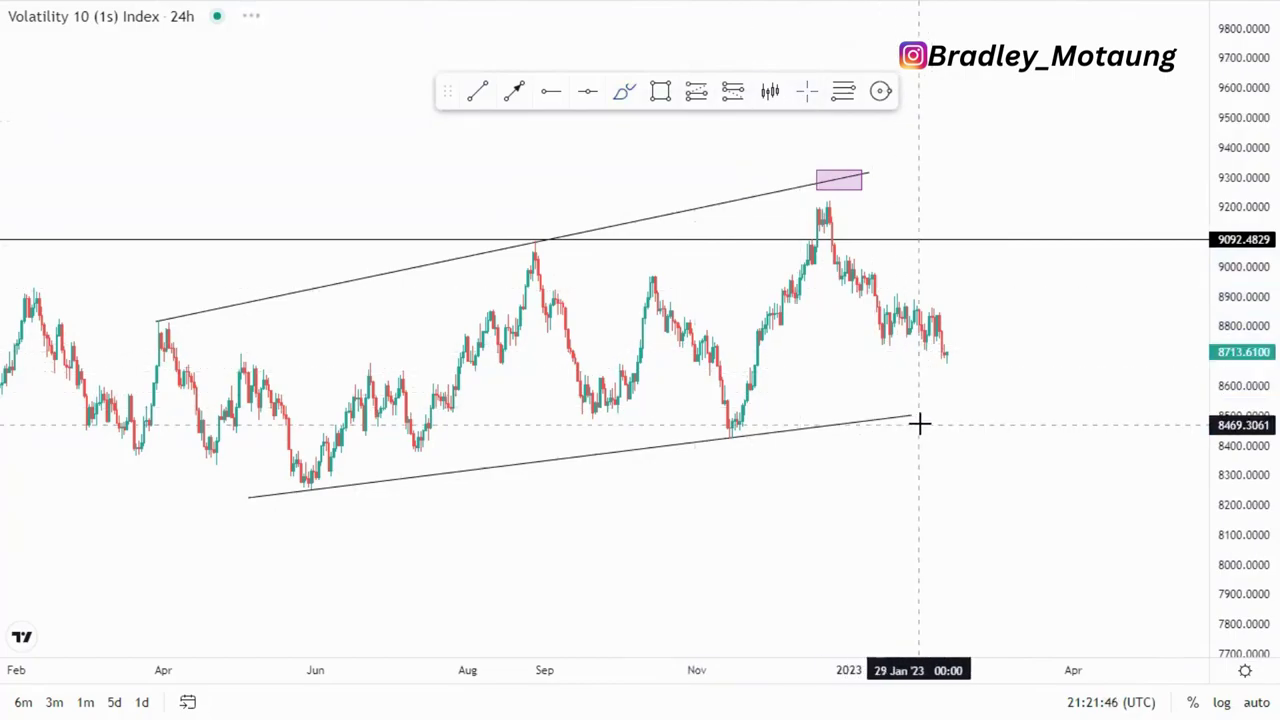
# Extend the lower trend line to 9 Mar '23 at about 8542 and draw an arrow from the latest candles at about 8734 down to 8510
pyautogui.moveTo(912, 416); pyautogui.dragTo(1014, 411)
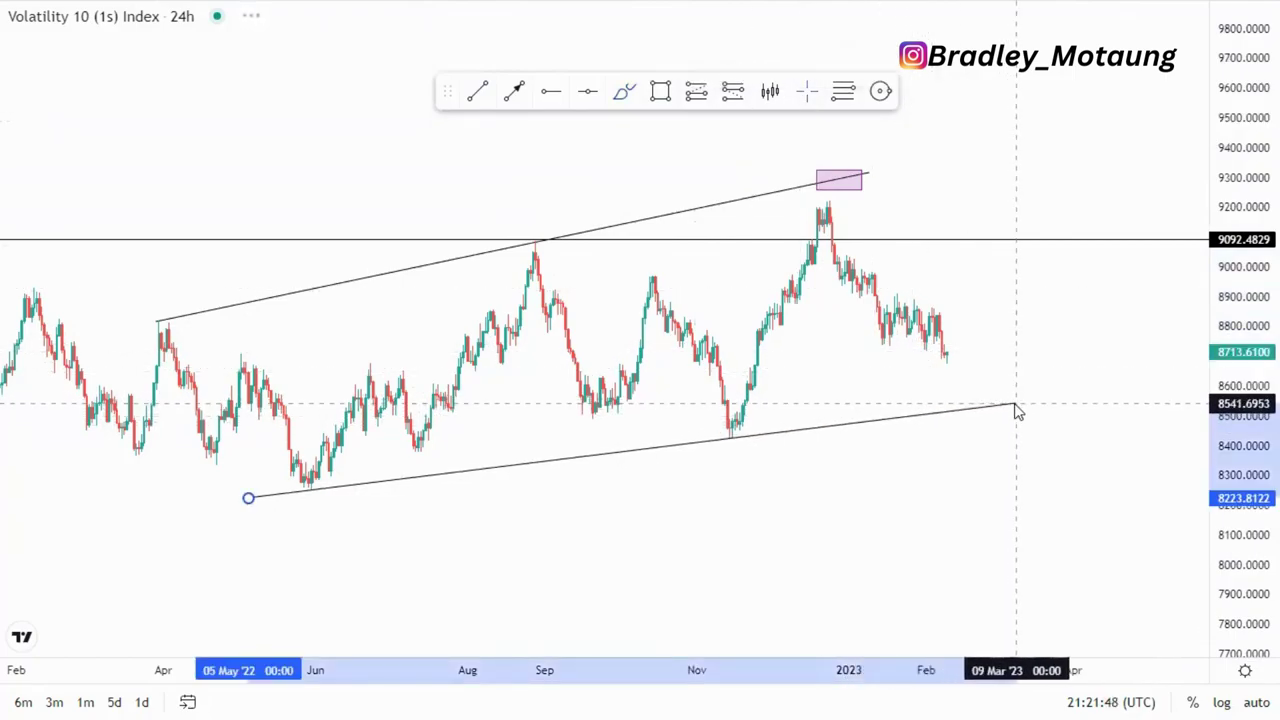
pyautogui.click(917, 494)
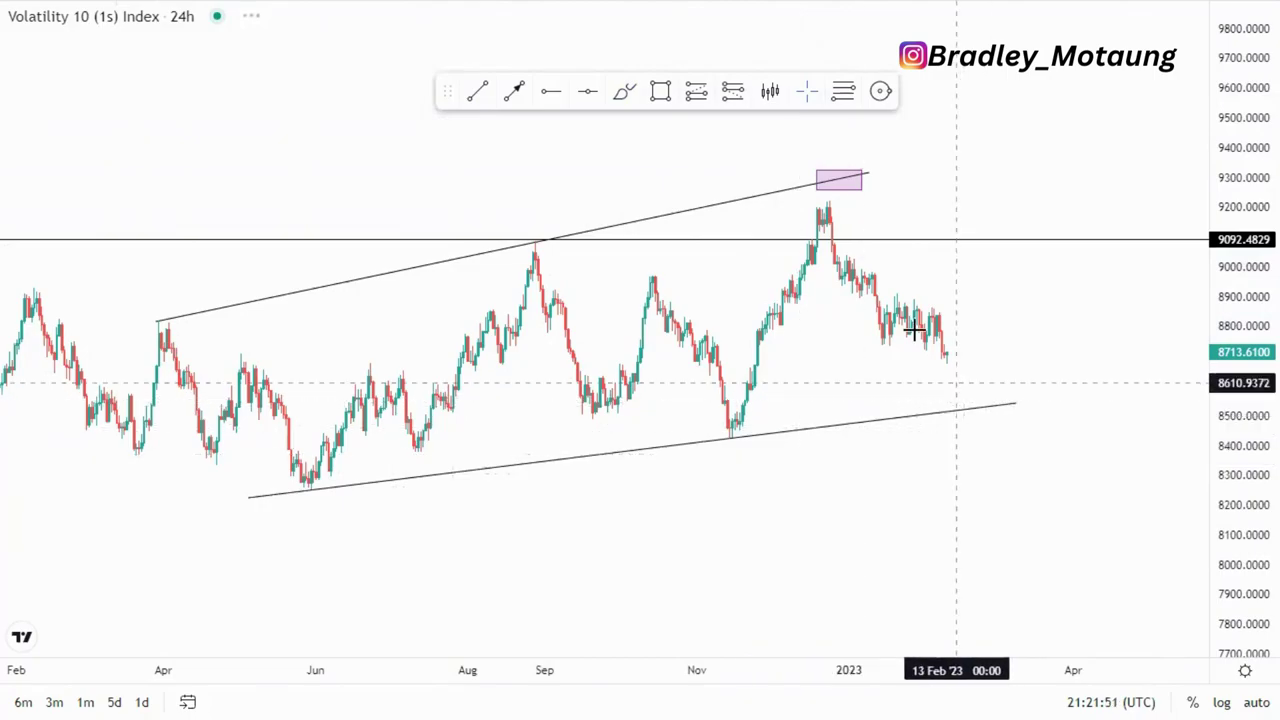
pyautogui.click(944, 347)
pyautogui.click(963, 412)
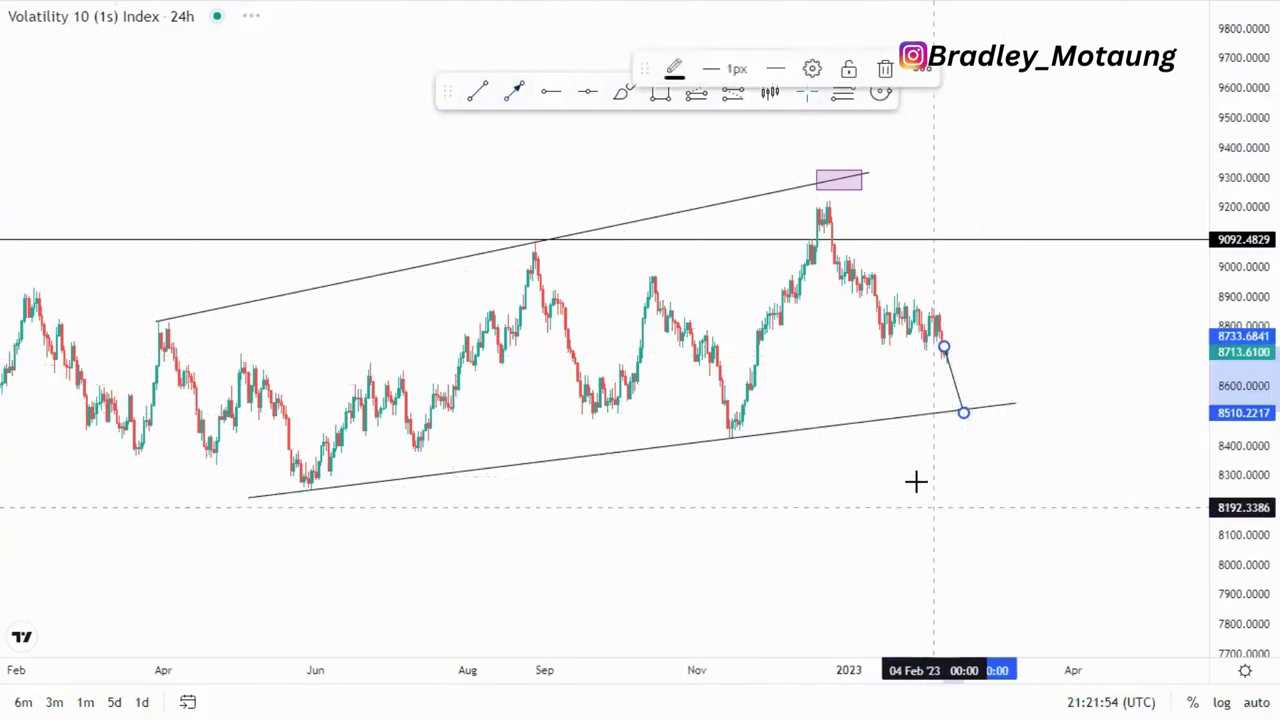
pyautogui.click(914, 480)
# Draw a large Brush loop around the whole rising channel, and delete the loop
pyautogui.moveTo(888, 180)
pyautogui.mouseDown()
pyautogui.moveTo(322, 268)
pyautogui.moveTo(830, 425)
pyautogui.mouseUp()
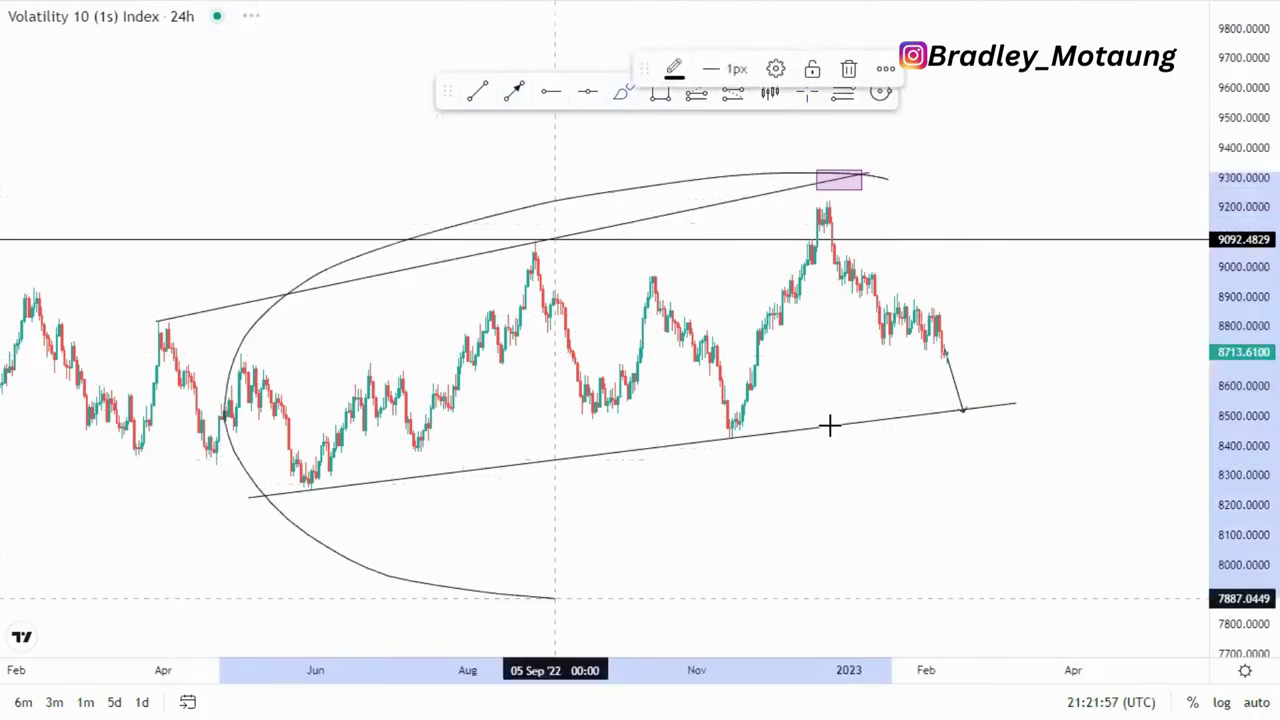
pyautogui.click(848, 68)
# Circle the June and November 2022 lows and the arrow's tip on the lower trend line with the Brush
pyautogui.moveTo(285, 492); pyautogui.dragTo(334, 485)
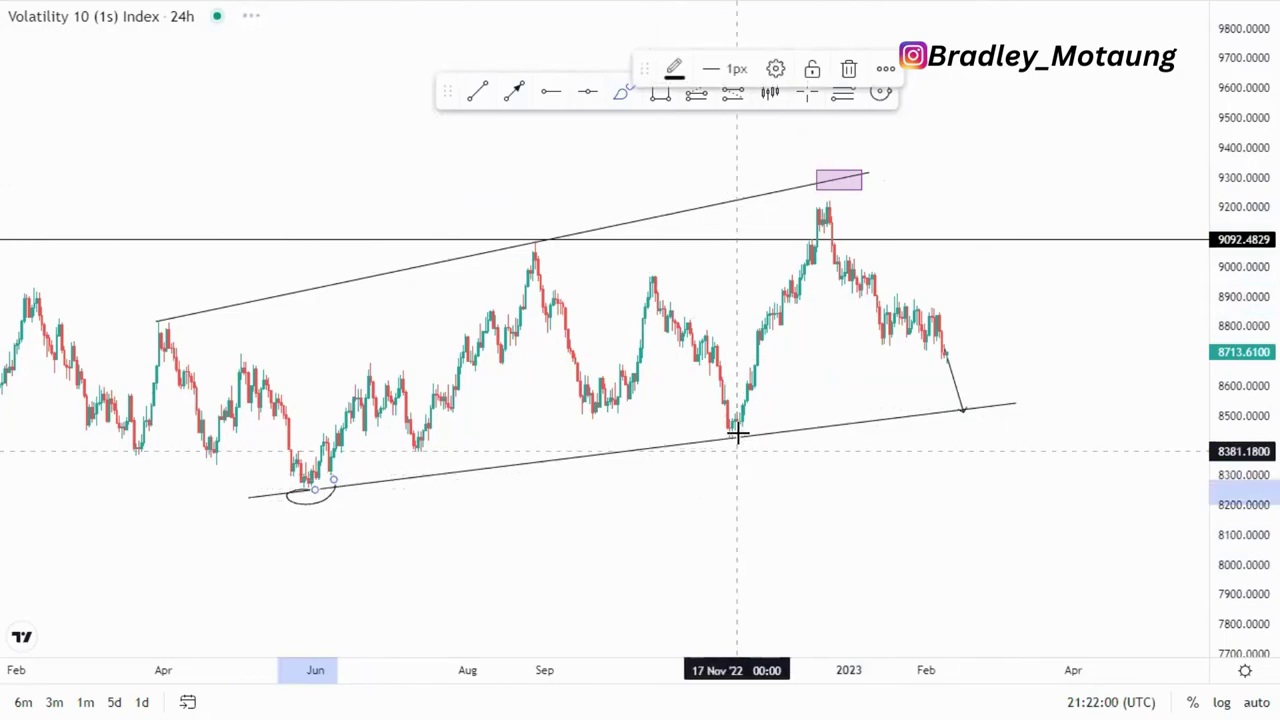
pyautogui.moveTo(737, 429); pyautogui.dragTo(755, 442)
pyautogui.moveTo(968, 390)
pyautogui.mouseDown()
pyautogui.moveTo(980, 408)
pyautogui.moveTo(968, 389)
pyautogui.mouseUp()
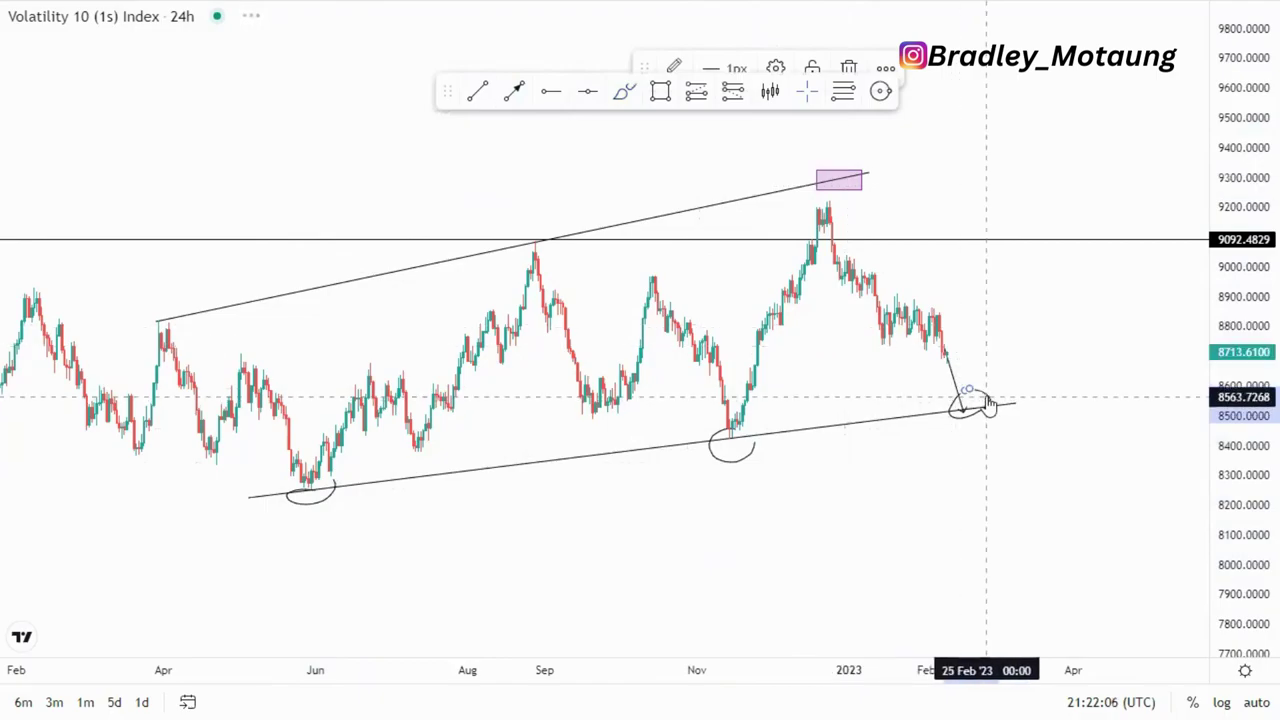
# Delete the three Brush circles along the lower trend line
pyautogui.press('Delete')
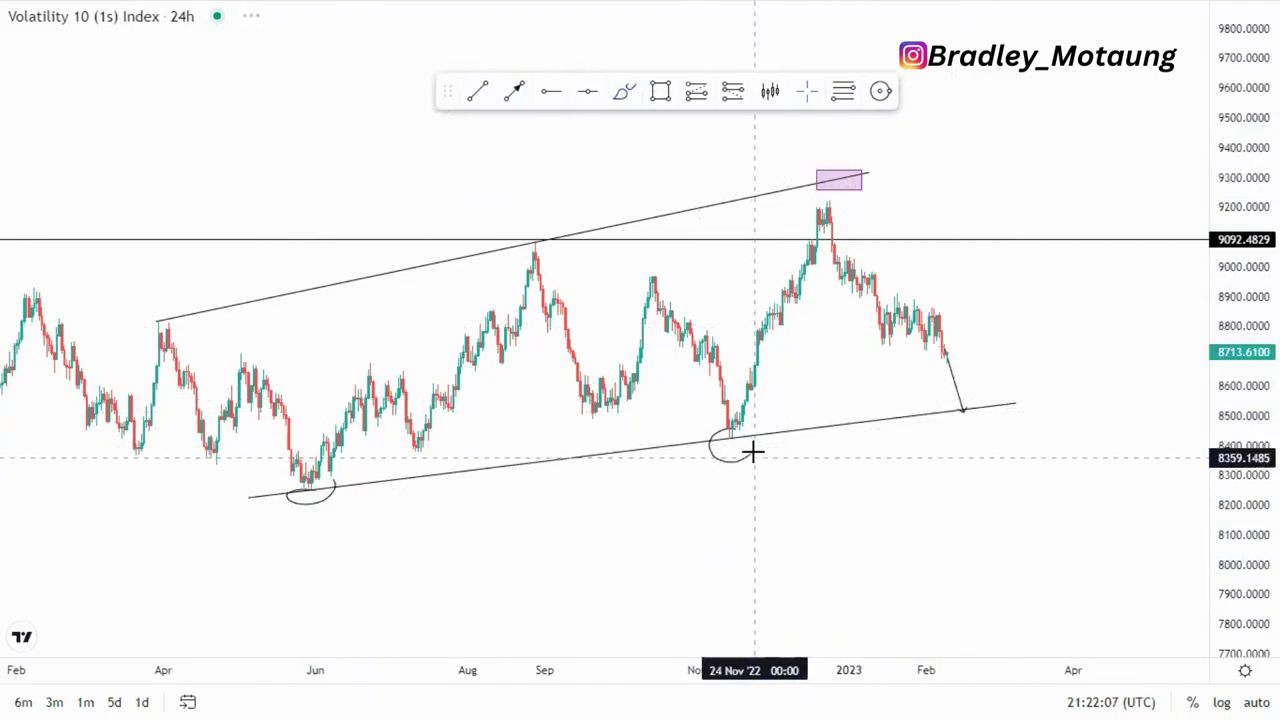
pyautogui.click(753, 454)
pyautogui.press('Delete')
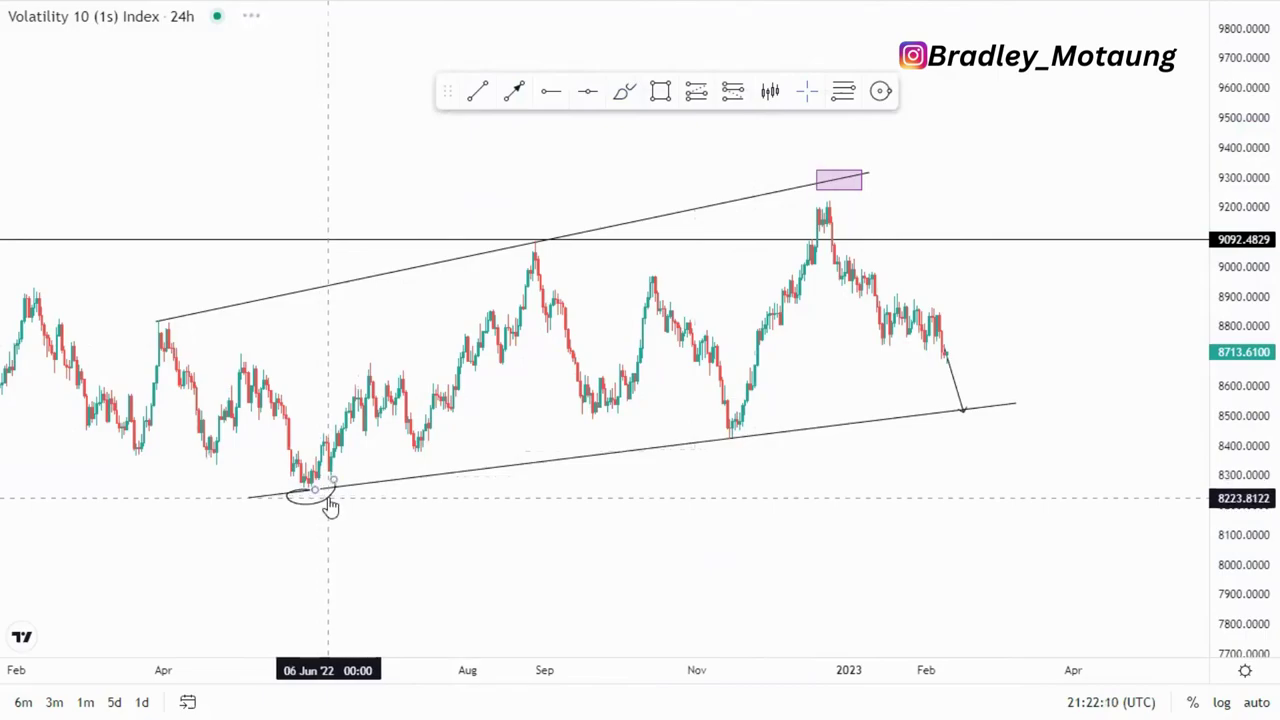
pyautogui.press('Delete')
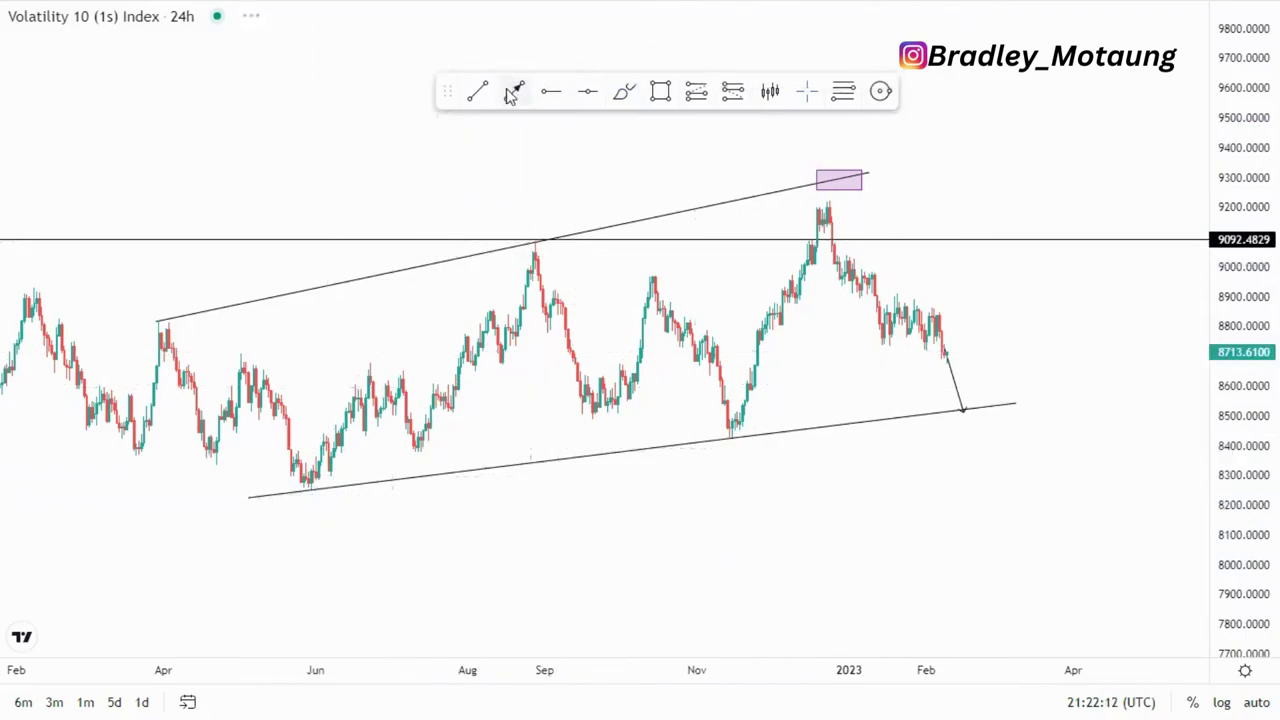
# Draw a rising trend line from the 6 Jul '22 high at about 8646 to the late August 2022 peak near the upper channel line
pyautogui.click(475, 92)
pyautogui.click(403, 372)
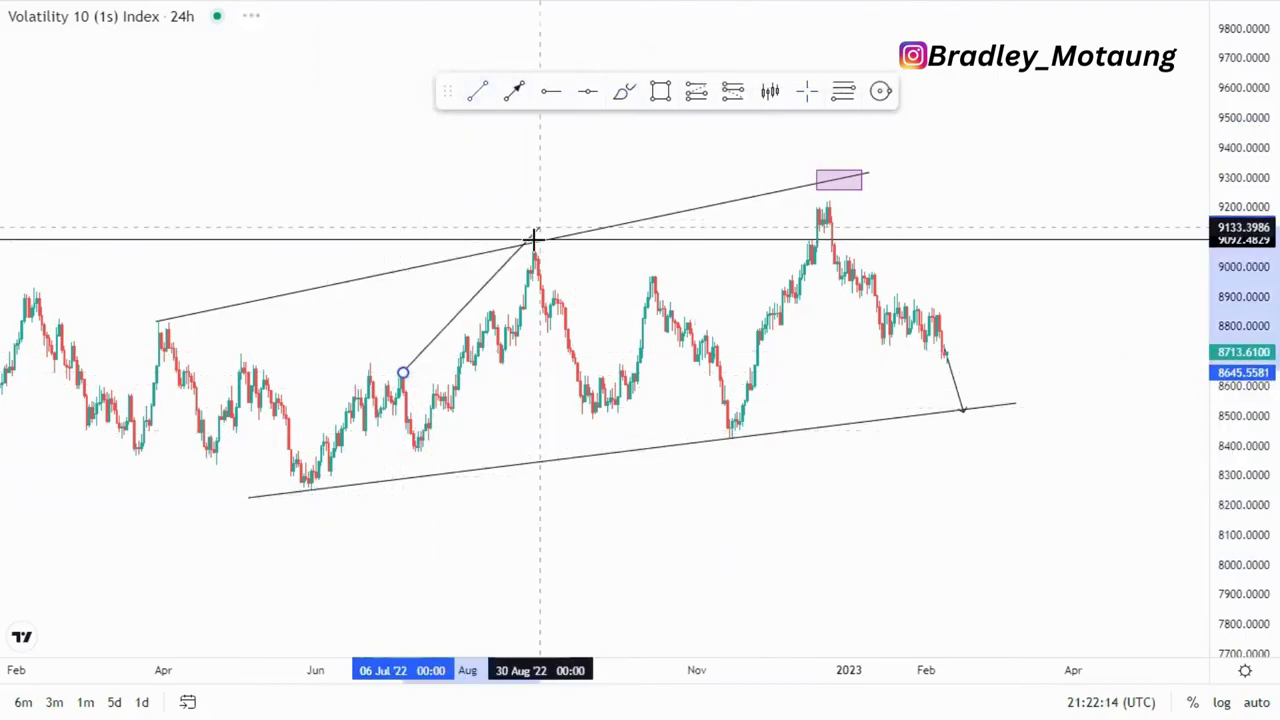
pyautogui.click(560, 245)
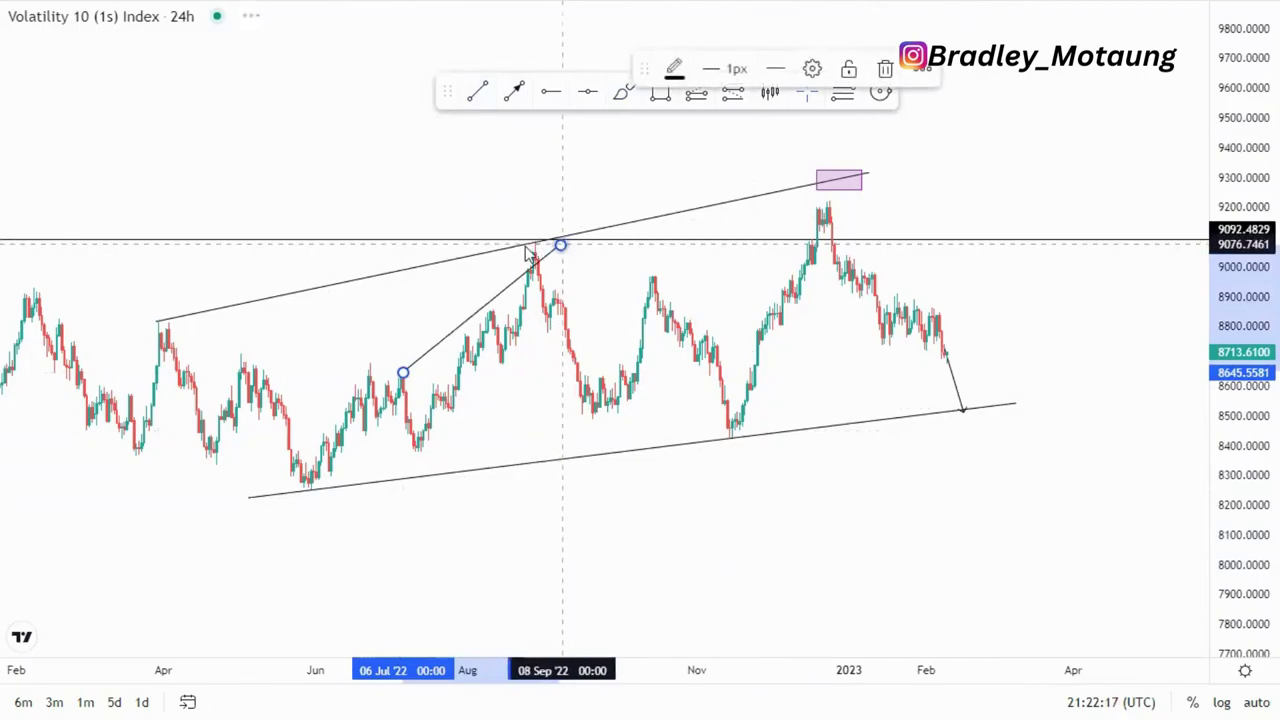
pyautogui.moveTo(526, 246); pyautogui.dragTo(539, 249)
# Draw a rising trend line under the July–August 2022 rally from 15 Jul '22 at about 8394 to 31 Aug '22 at about 8809
pyautogui.click(475, 92)
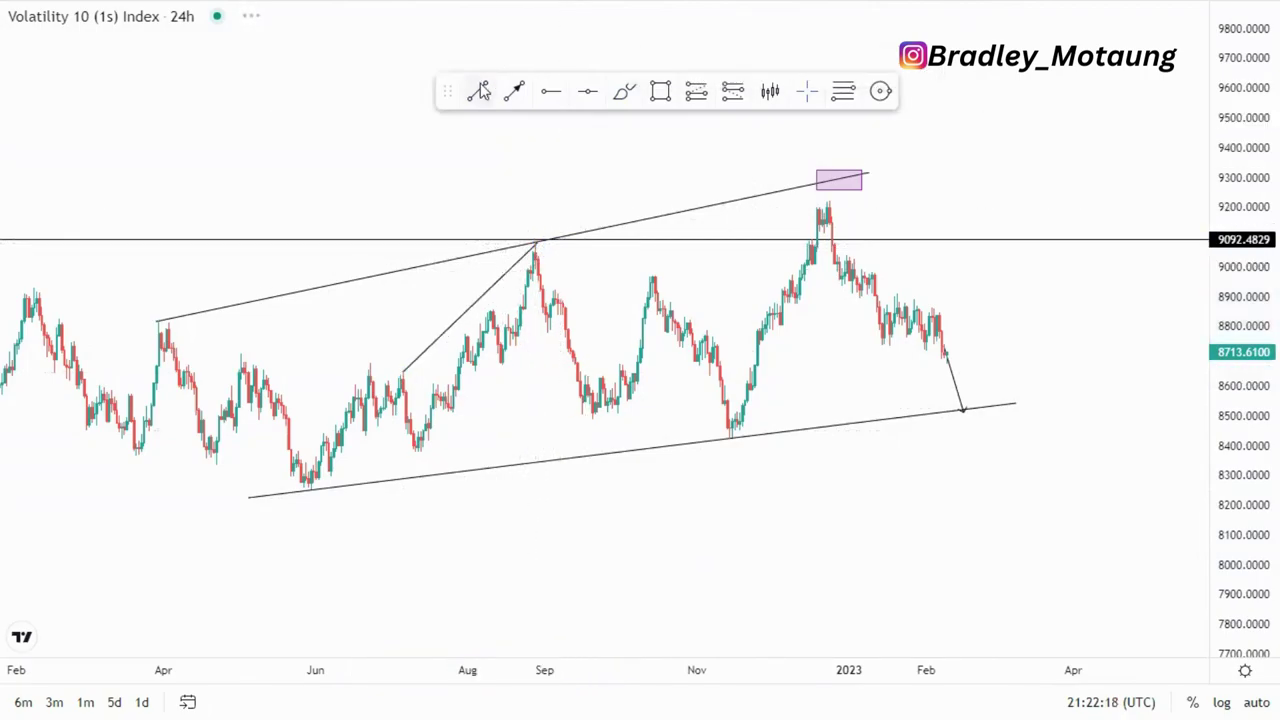
pyautogui.click(425, 447)
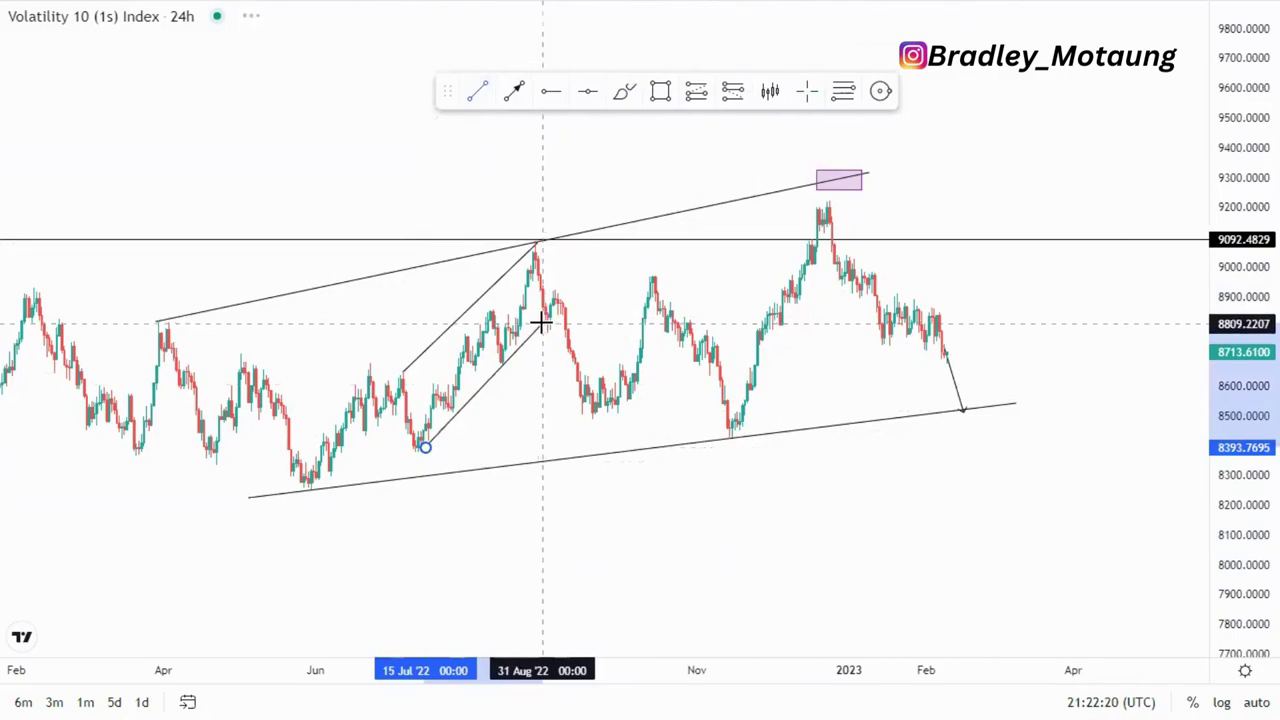
pyautogui.click(541, 325)
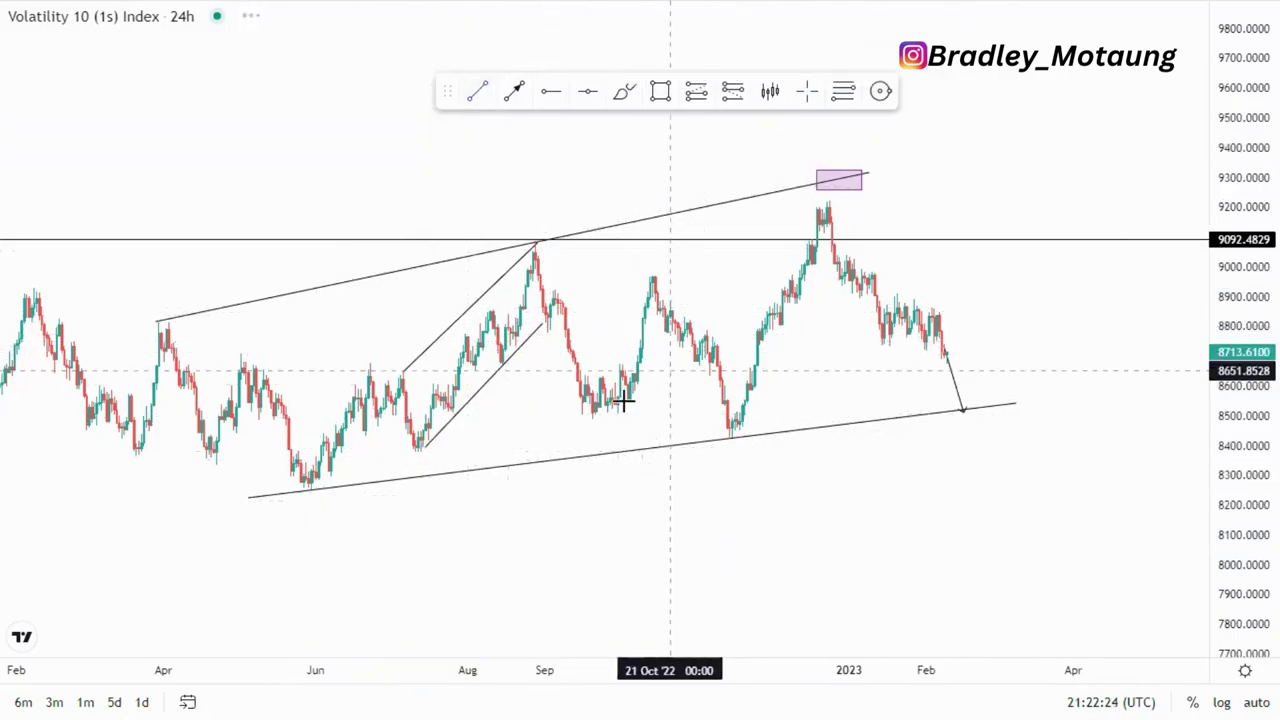
# Draw a falling channel over October–November 2022, its upper line from about 8976 to 8601 and its lower line from about 8819 to 8422
pyautogui.click(657, 272)
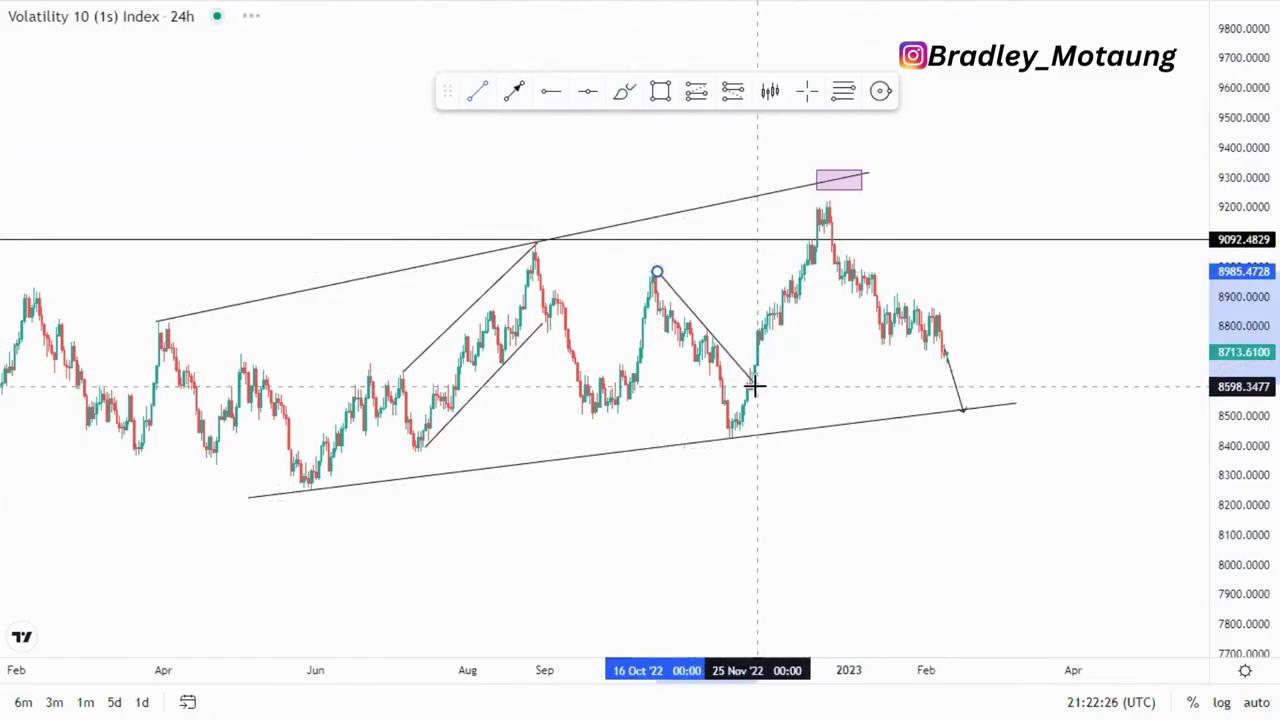
pyautogui.click(750, 383)
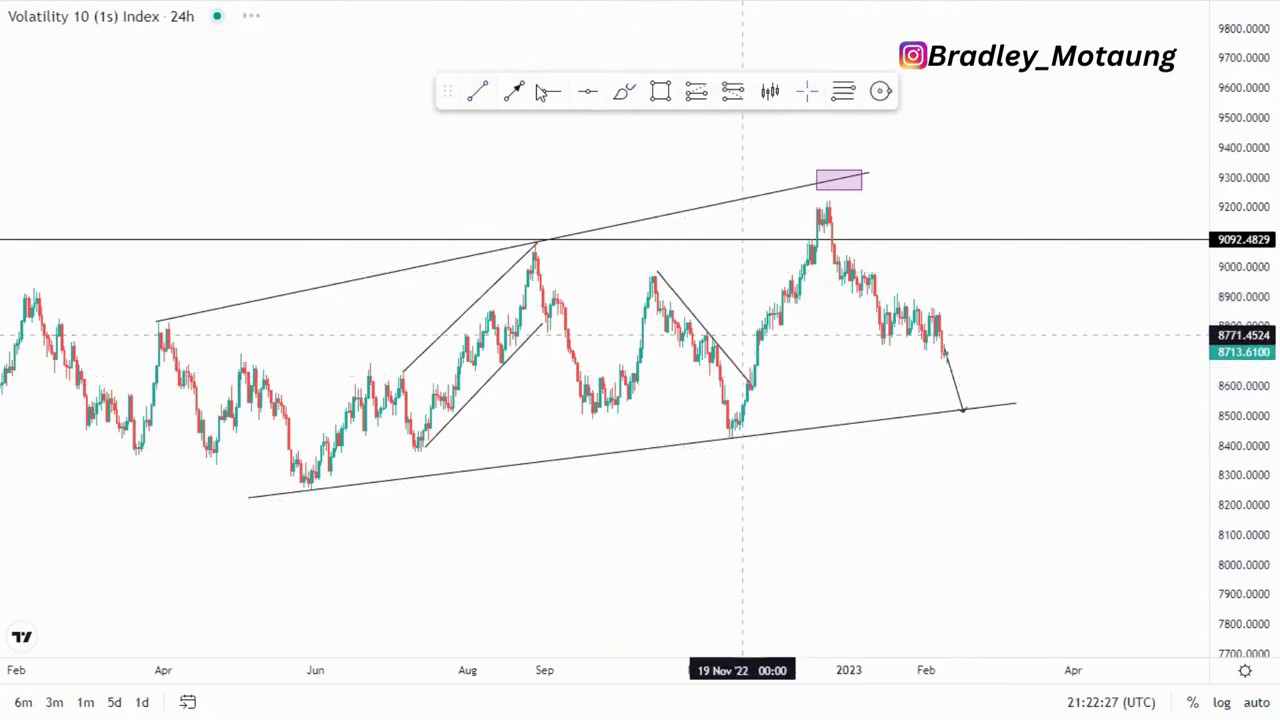
pyautogui.click(642, 320)
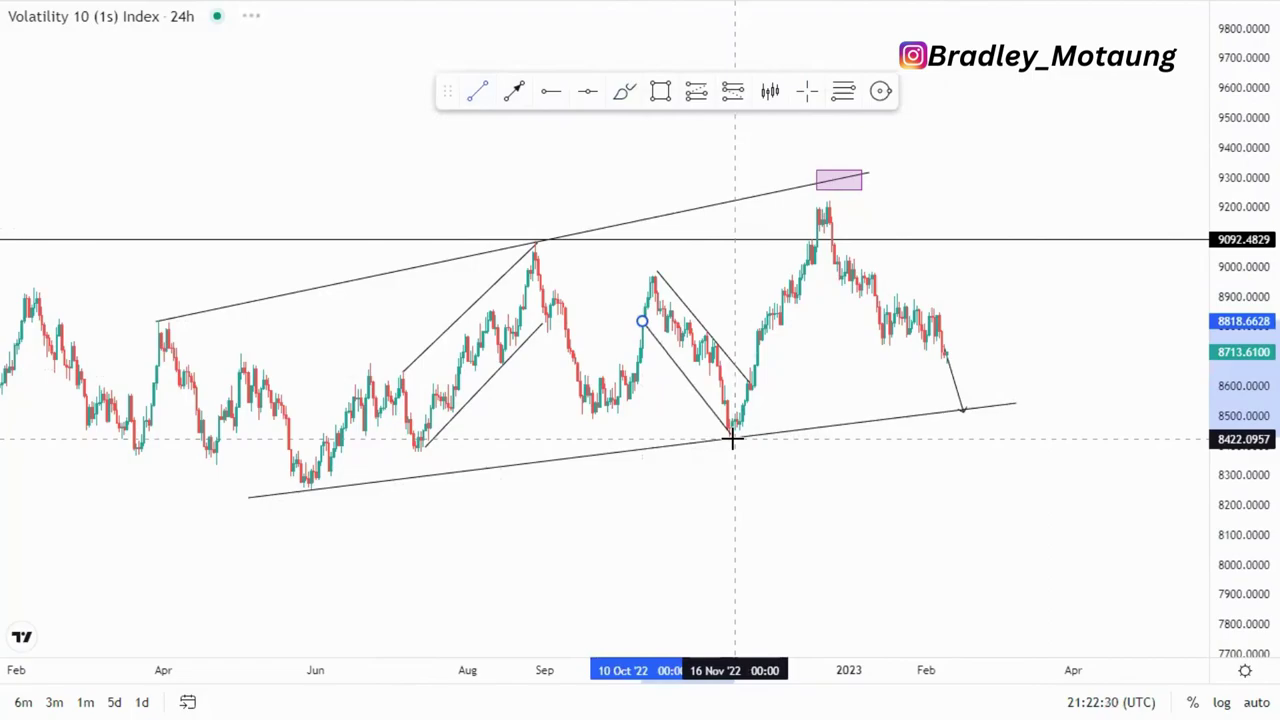
pyautogui.click(732, 438)
pyautogui.click(657, 273)
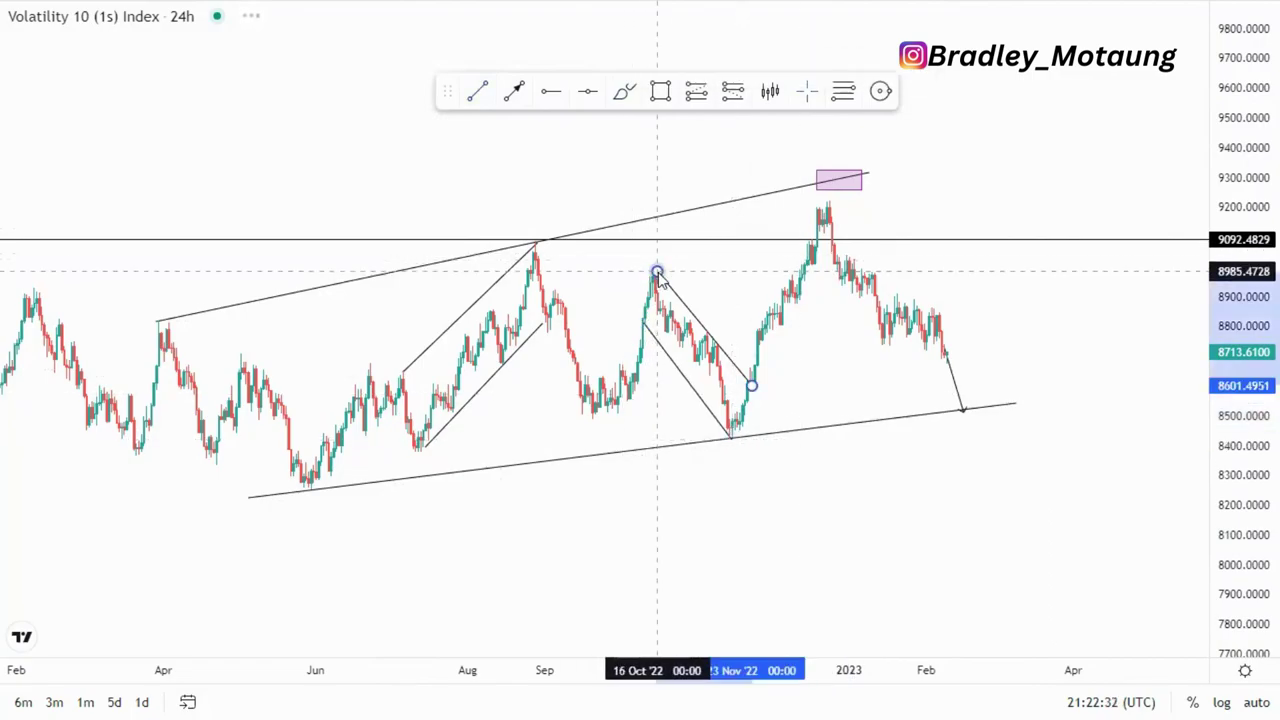
pyautogui.scroll(3, 774, 391)
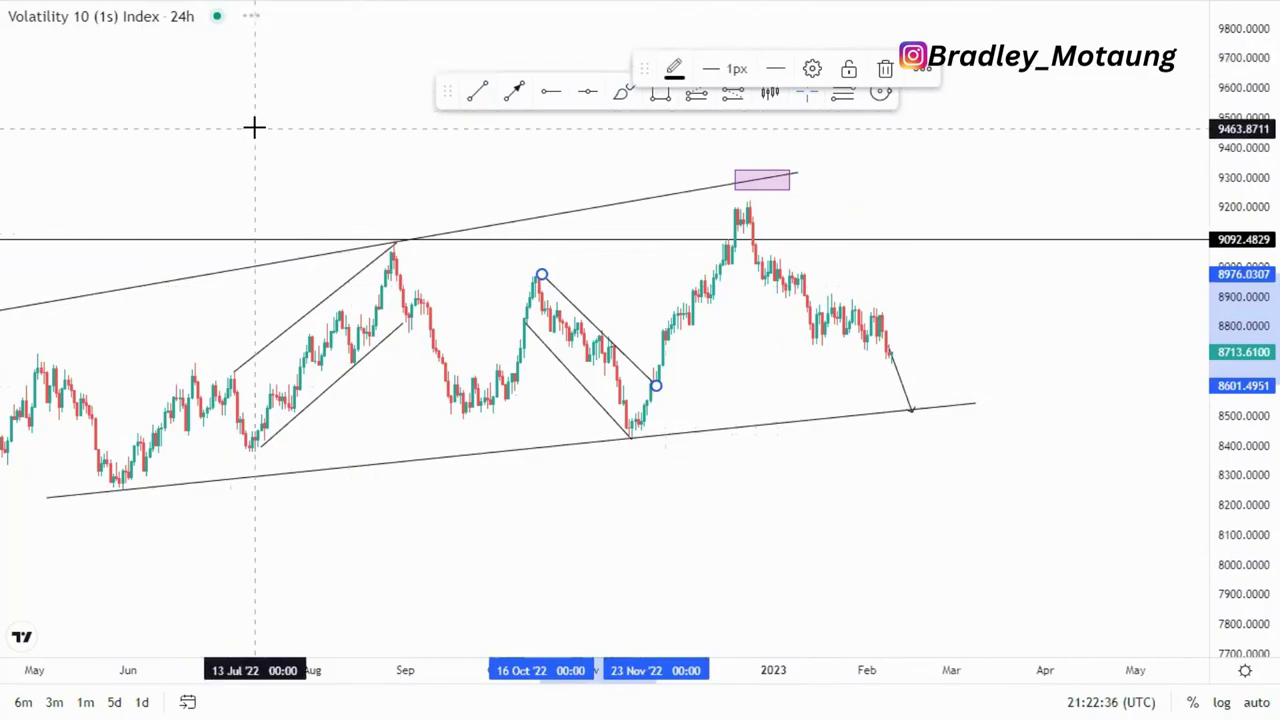
# Switch the chart to the 4-hour timeframe and stretch the price scale around the November 2022–February 2023 candles
pyautogui.write('4H')
pyautogui.press('Return')
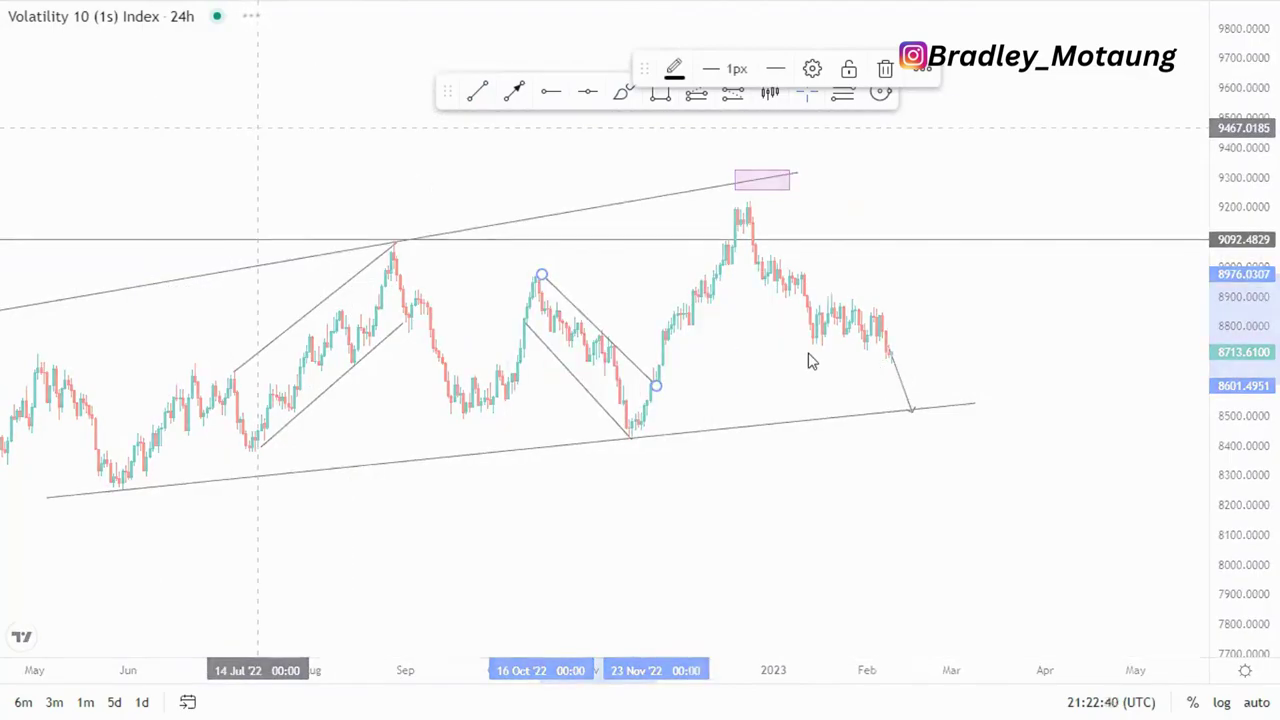
pyautogui.scroll(-5, 780, 377)
pyautogui.moveTo(1243, 494); pyautogui.dragTo(1243, 290)
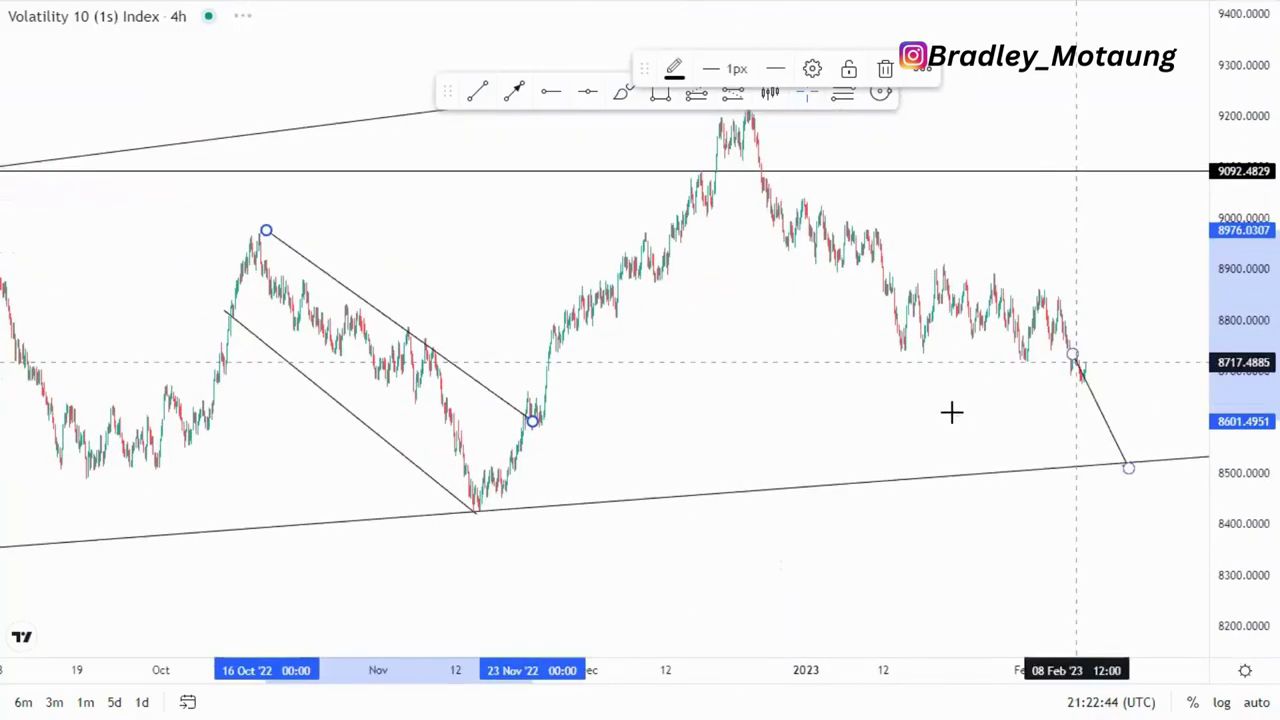
pyautogui.moveTo(1037, 478); pyautogui.dragTo(1057, 491)
# Delete the purple rectangle on the upper channel line above the December 2022 peak
pyautogui.scroll(5, 1057, 491)
pyautogui.moveTo(422, 284); pyautogui.dragTo(784, 398)
pyautogui.scroll(3, 784, 398)
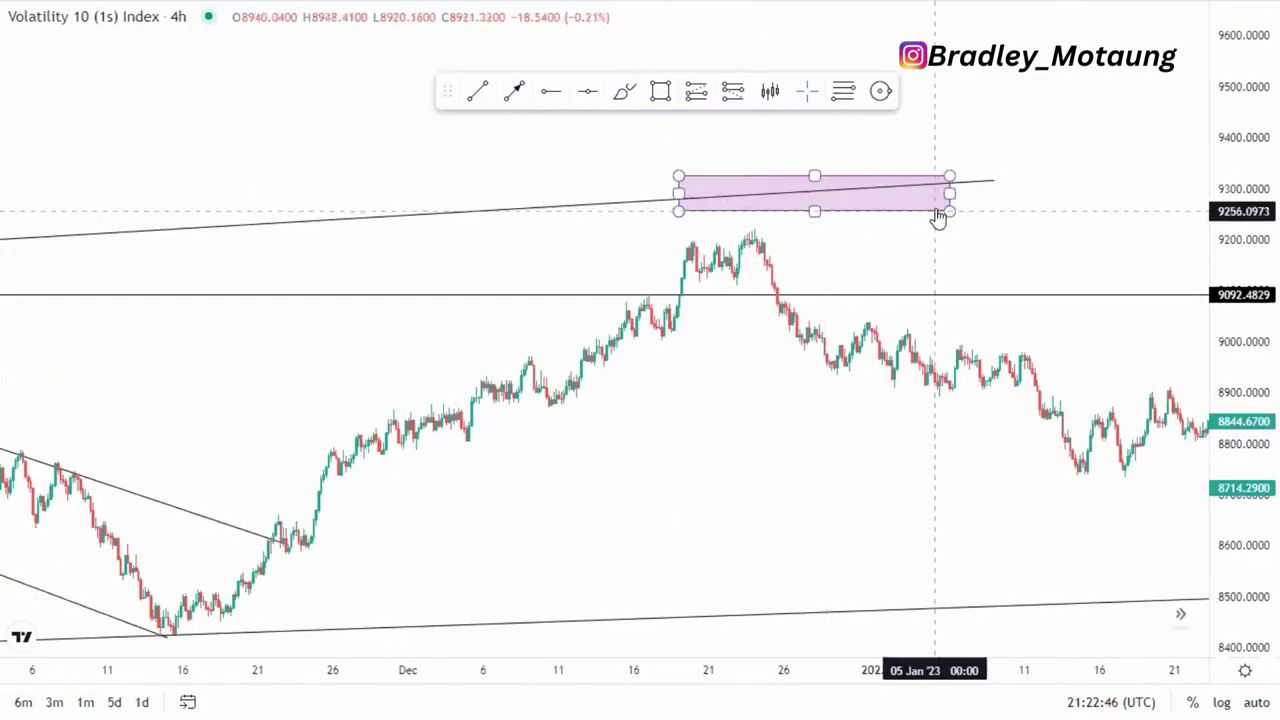
pyautogui.click(951, 212)
pyautogui.press('Delete')
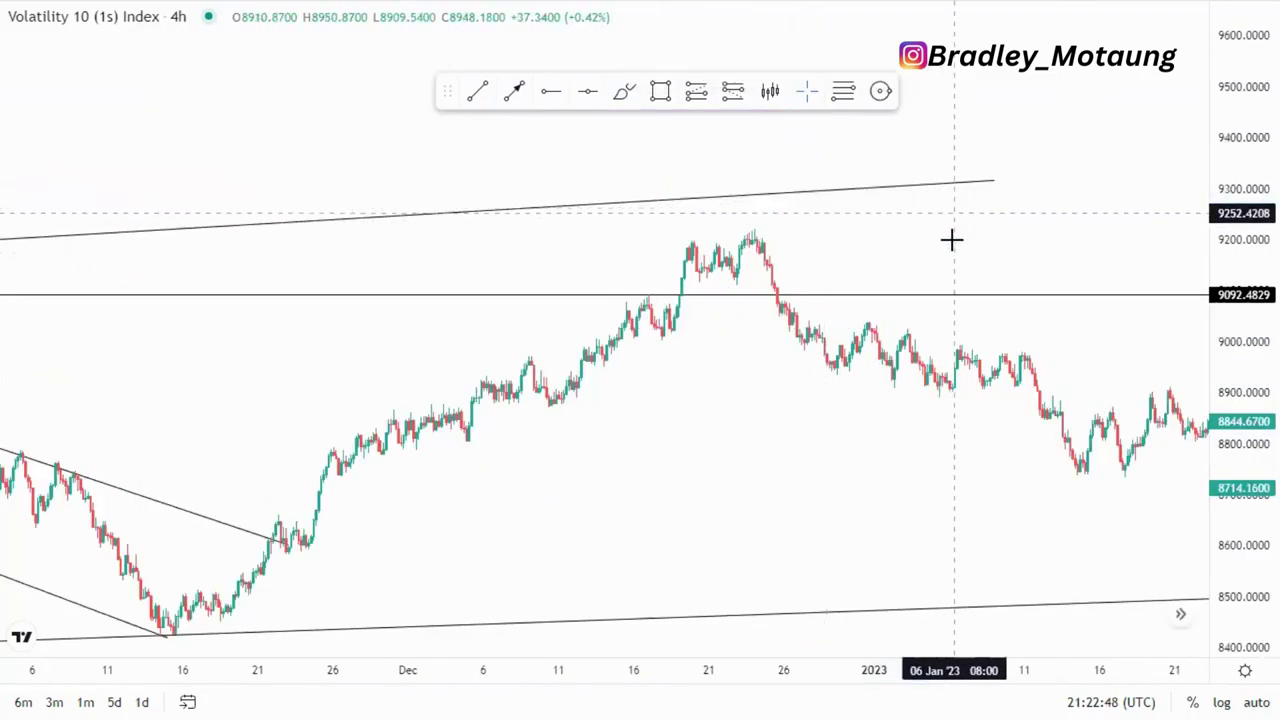
# Draw a rising trend line under the November–December 2022 rally from 24 Nov '22 at about 8581 to late December at about 9119
pyautogui.scroll(-2, 966, 371)
pyautogui.scroll(2, 840, 400)
pyautogui.moveTo(692, 429); pyautogui.dragTo(696, 416)
pyautogui.click(476, 93)
pyautogui.click(324, 542)
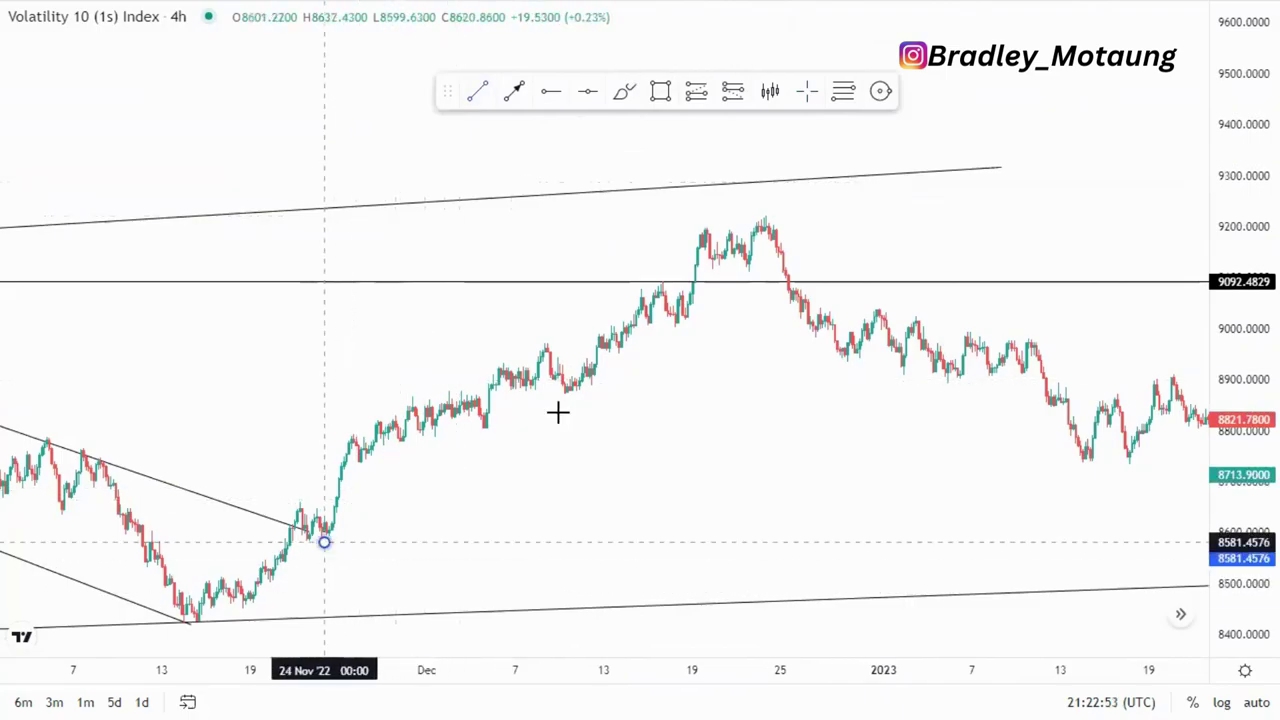
pyautogui.click(790, 268)
# Draw the rally's upper channel line from 24 Nov '22 at about 8776 to 21 Dec '22 at about 9229
pyautogui.click(478, 92)
pyautogui.click(344, 439)
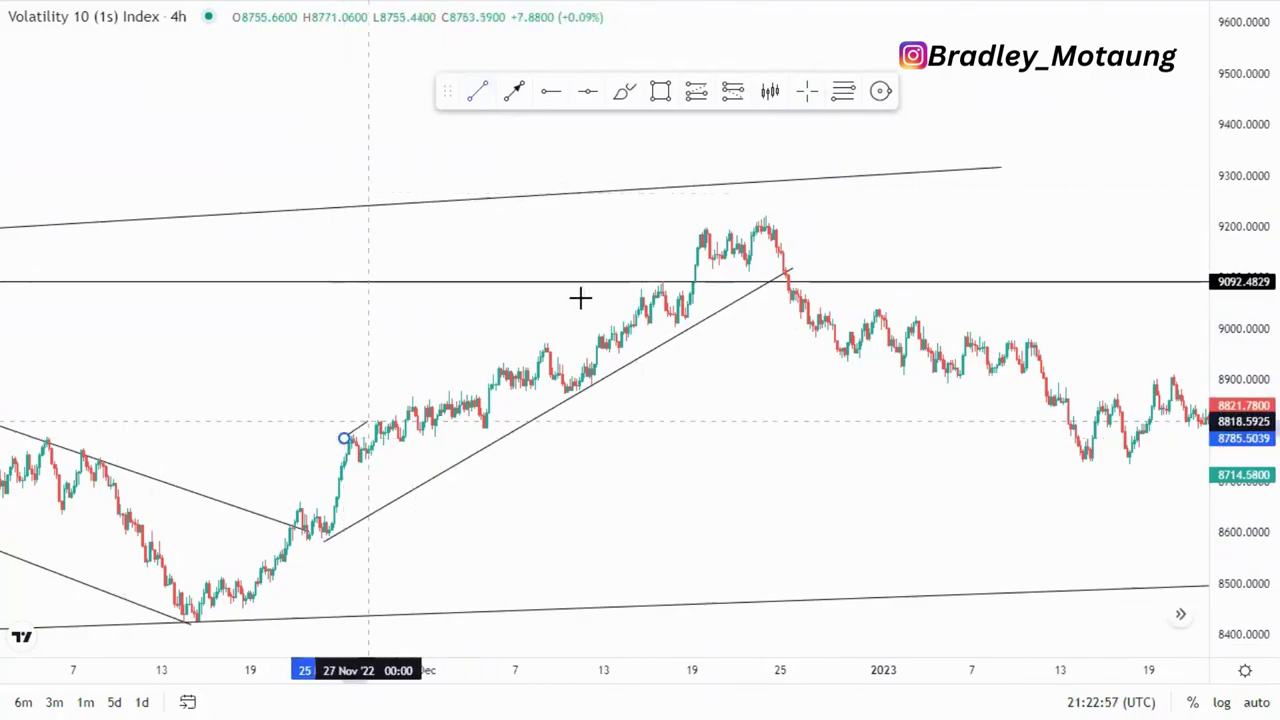
pyautogui.click(747, 384)
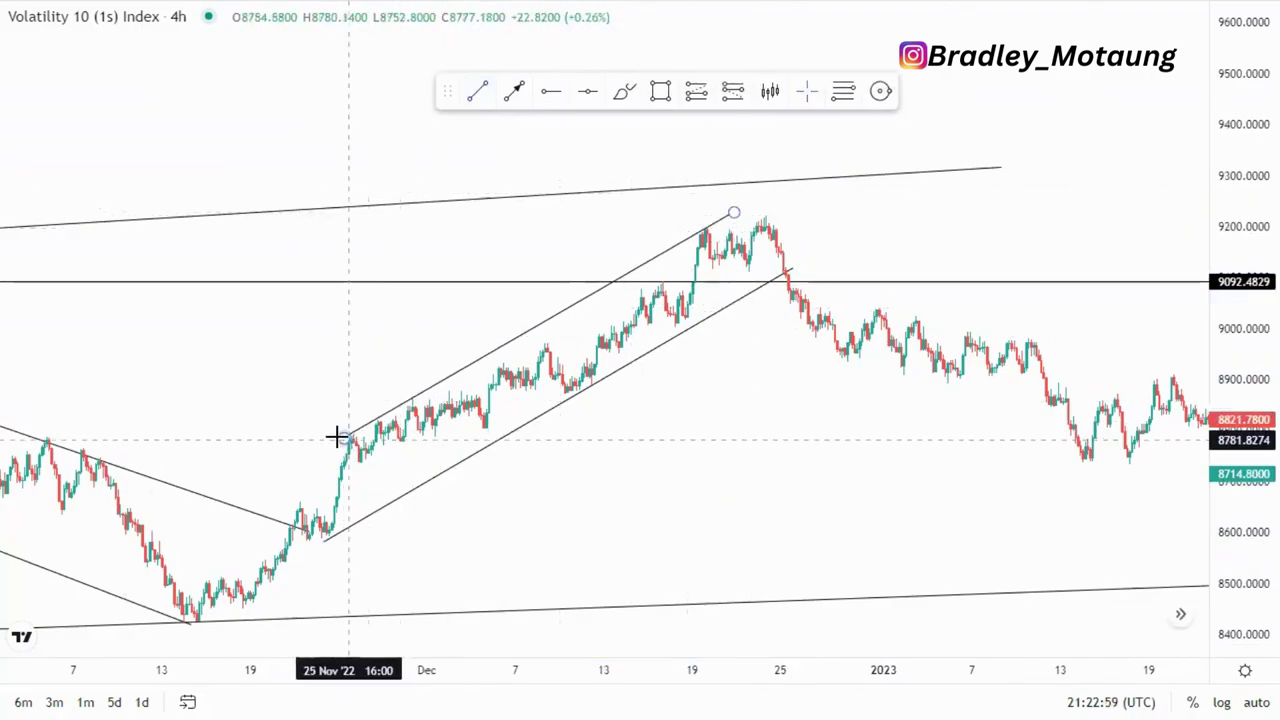
pyautogui.moveTo(345, 440); pyautogui.dragTo(330, 444)
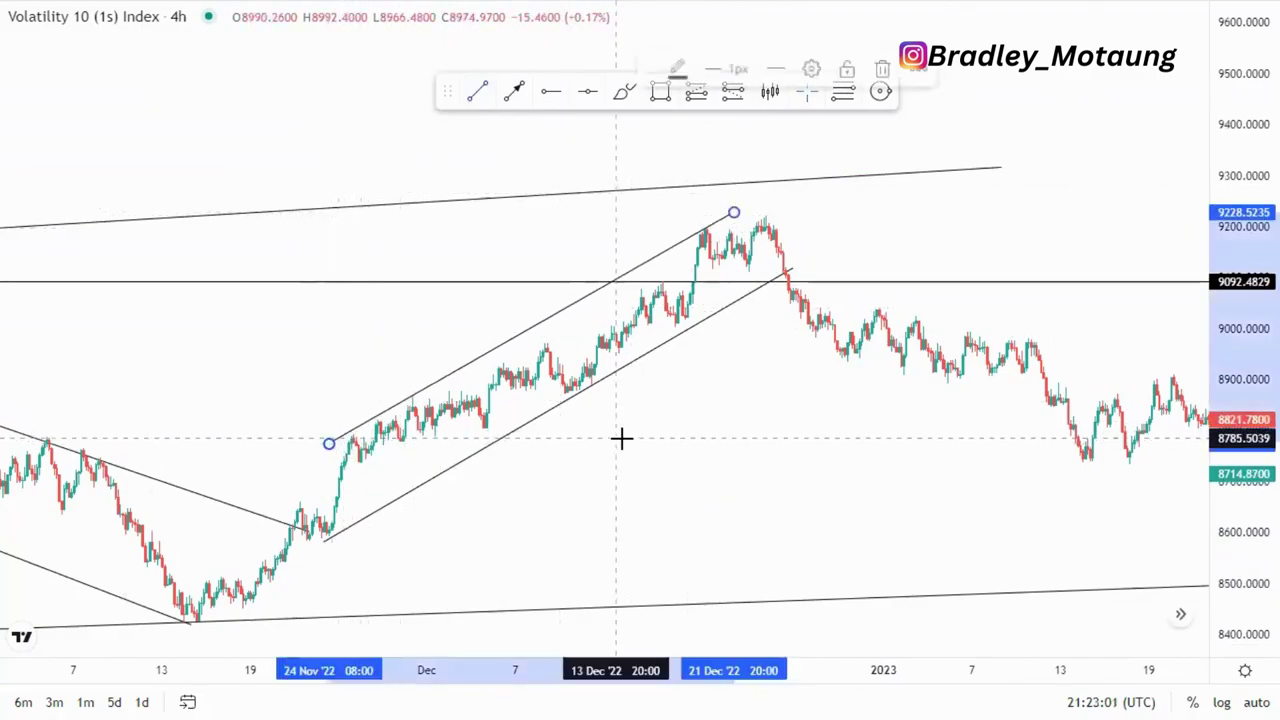
pyautogui.click(621, 438)
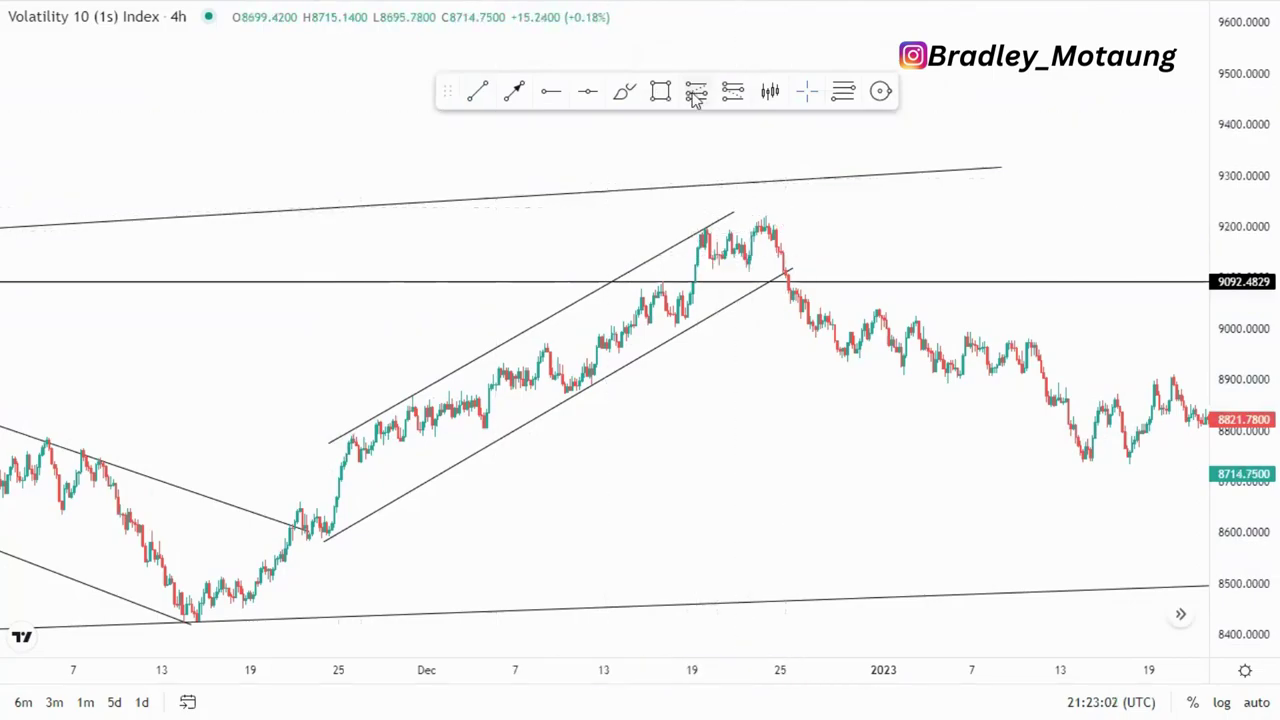
# Mark the December 2022 double top with a thin rectangle at about 9200, starting on 19 Dec '22 and extending past the second peak
pyautogui.click(697, 227)
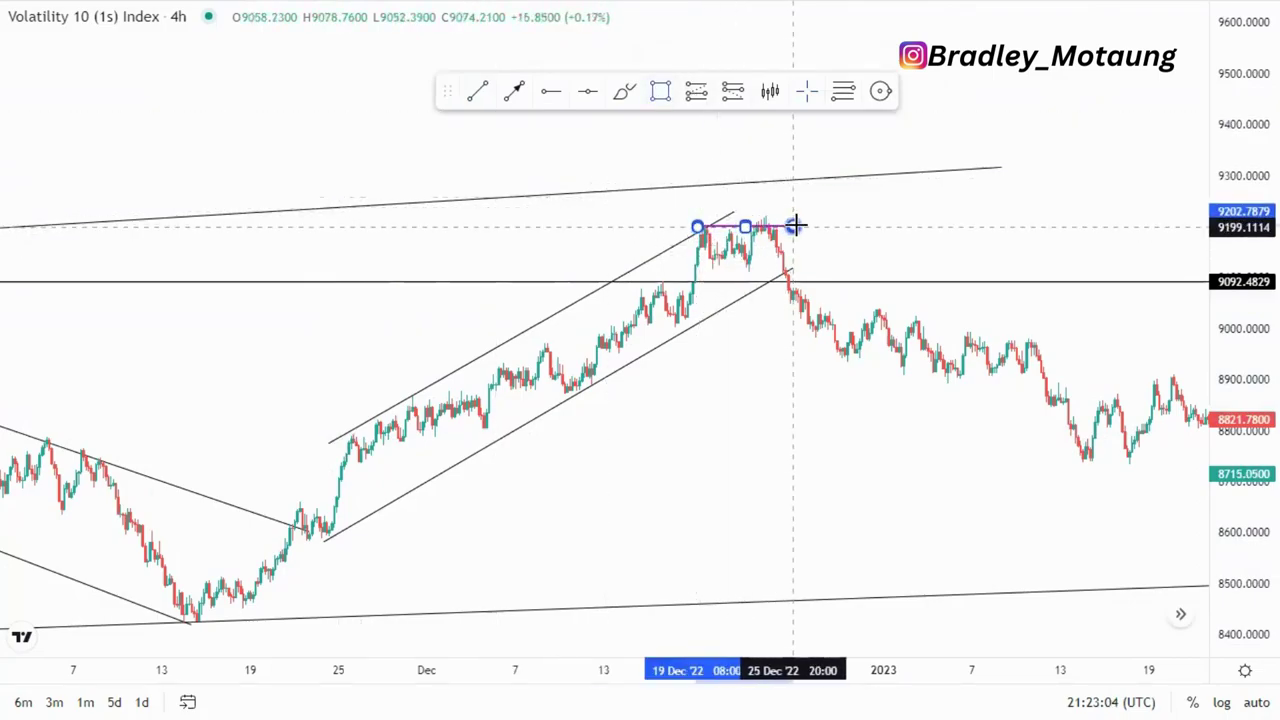
pyautogui.click(797, 222)
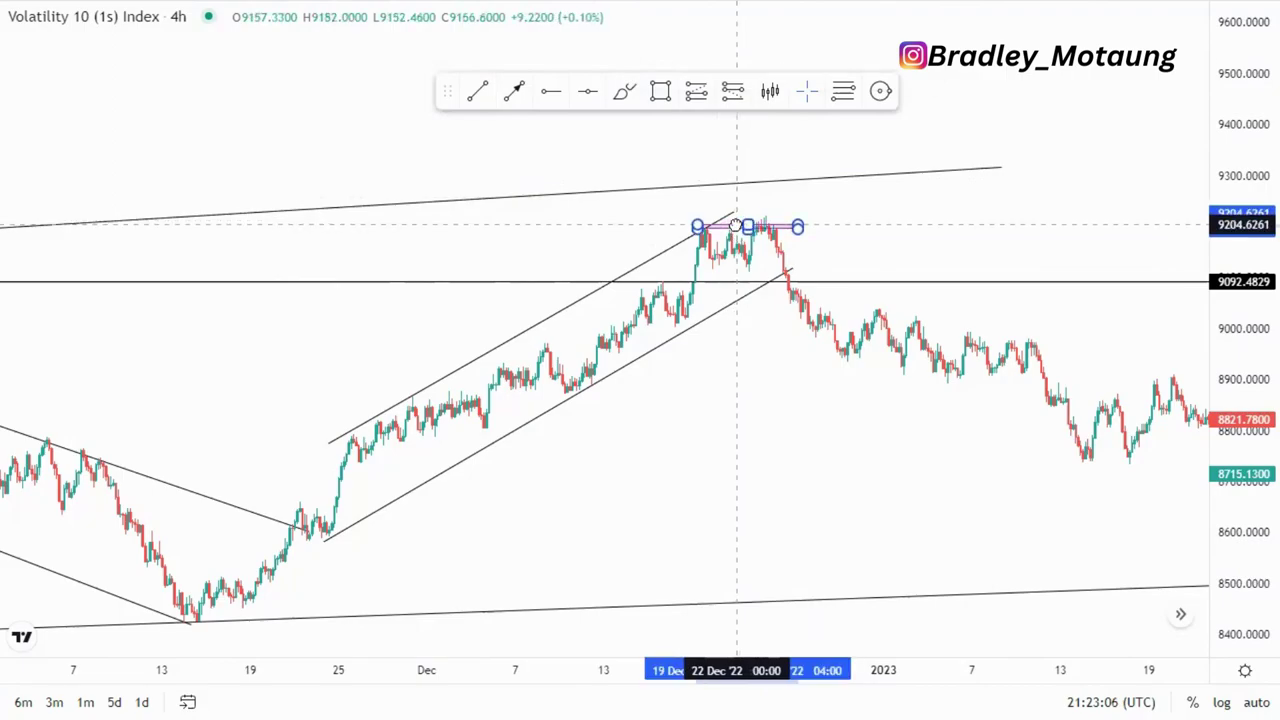
pyautogui.click(834, 226)
pyautogui.click(798, 226)
pyautogui.moveTo(800, 226); pyautogui.dragTo(803, 222)
pyautogui.click(814, 226)
pyautogui.moveTo(769, 349); pyautogui.dragTo(623, 331)
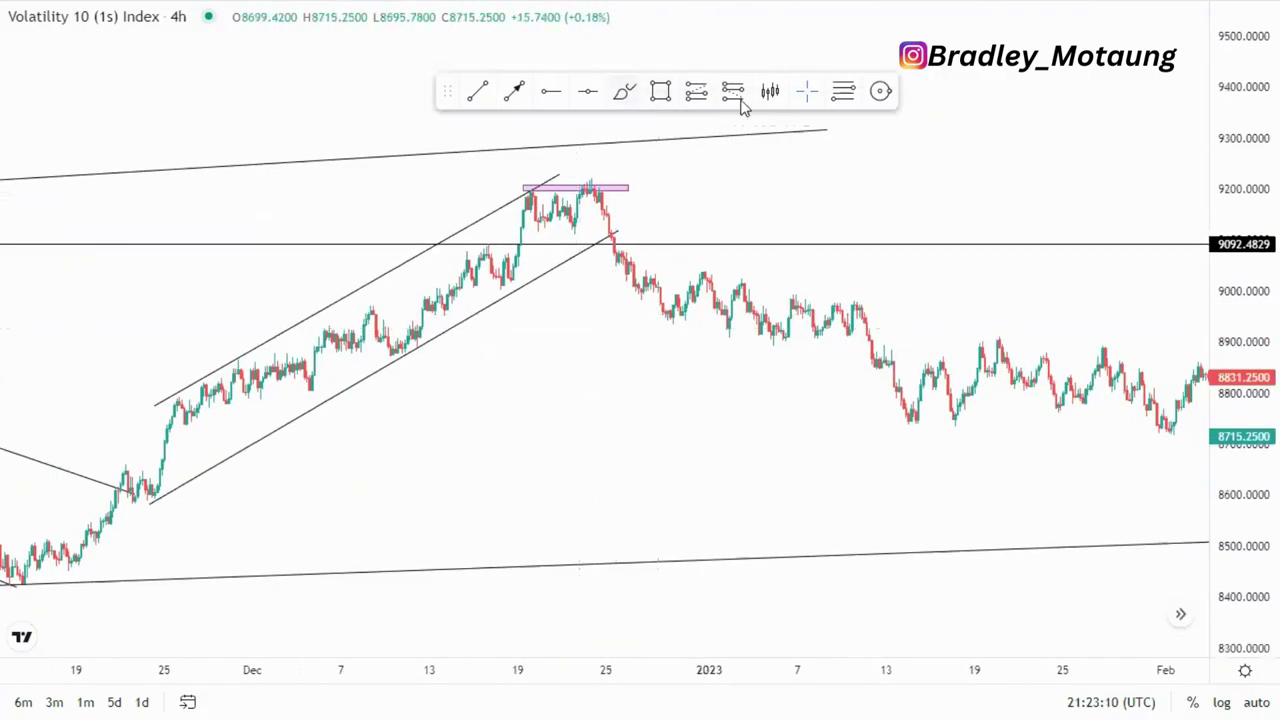
pyautogui.click(594, 191)
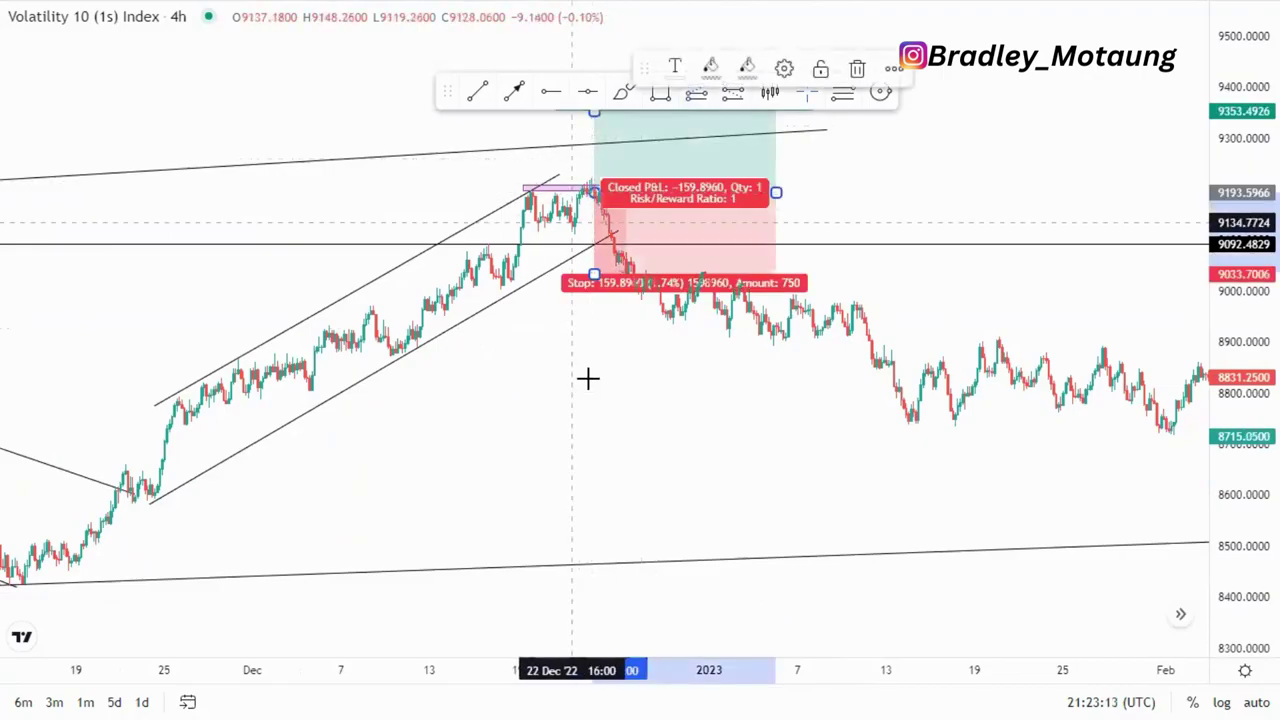
pyautogui.moveTo(588, 378); pyautogui.dragTo(610, 450)
pyautogui.click(708, 298)
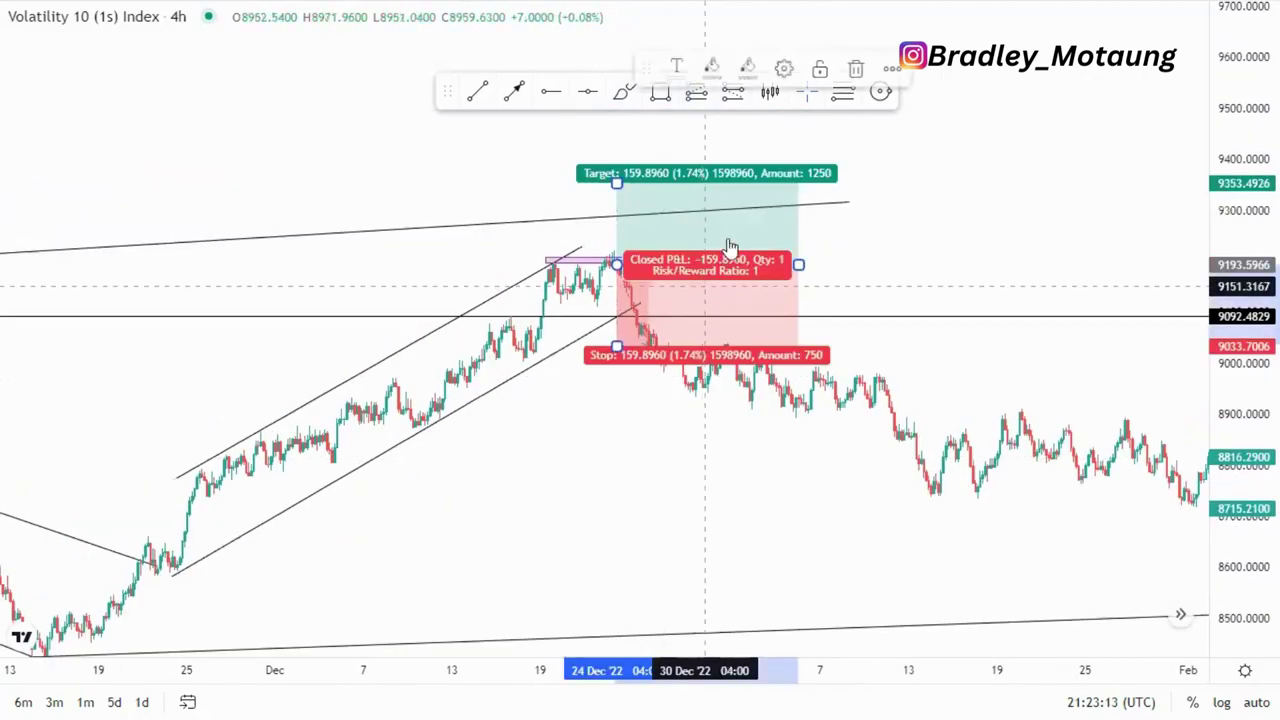
pyautogui.click(853, 68)
# Place a short position at the second December peak on 24 Dec '22, with entry at about 9186, stop at 9243 and target at 9026
pyautogui.click(729, 100)
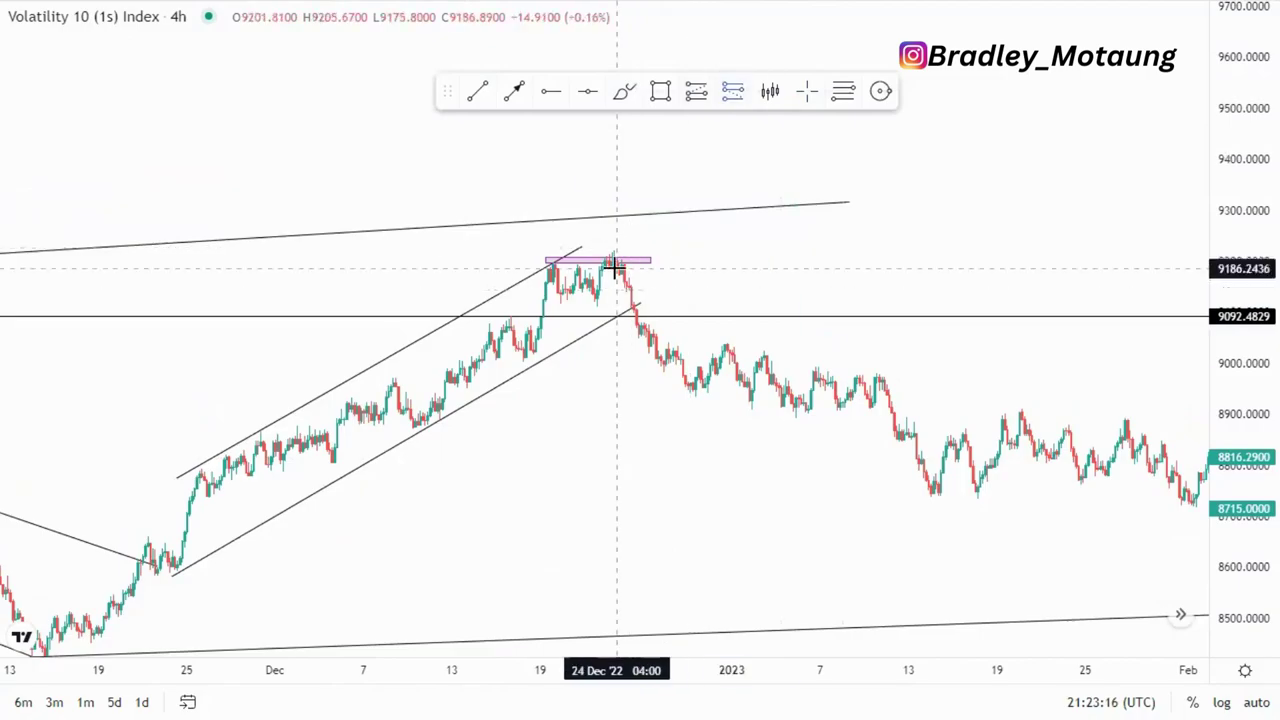
pyautogui.click(616, 268)
pyautogui.moveTo(618, 200); pyautogui.dragTo(888, 240)
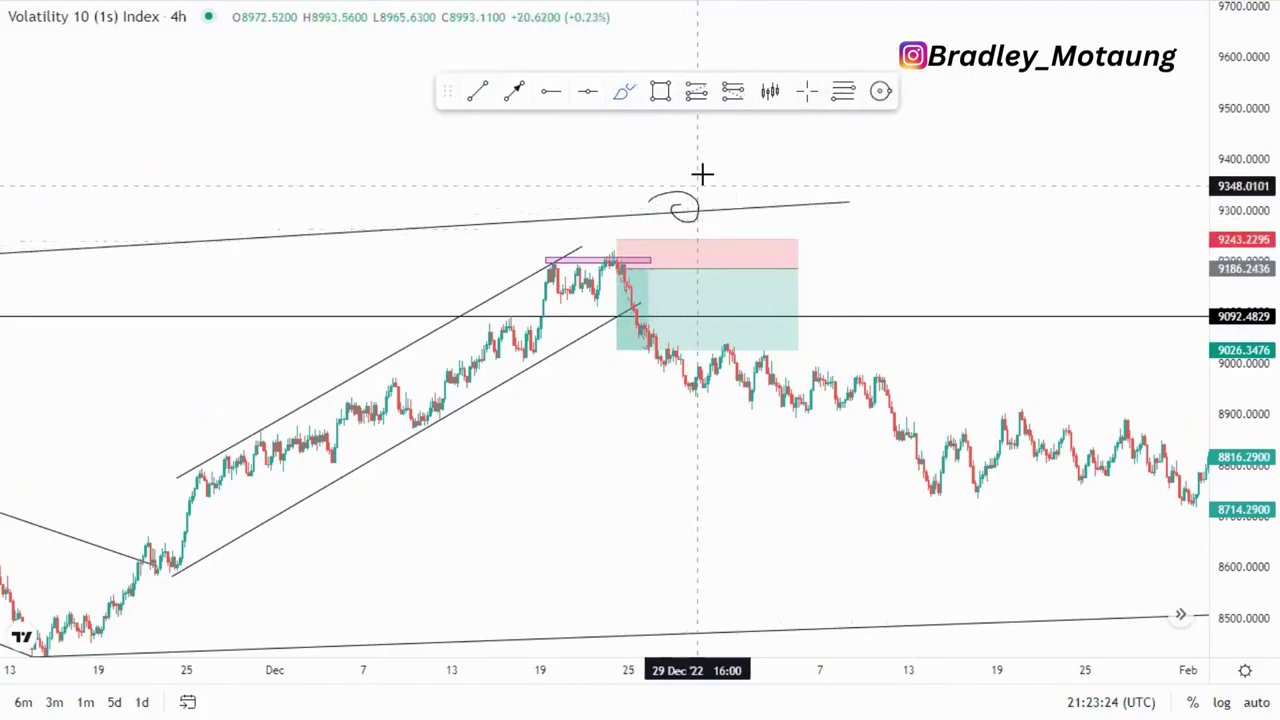
# Scribble with the Brush on the upper channel line above the short position, and delete the Brush strokes
pyautogui.moveTo(702, 200); pyautogui.dragTo(708, 200)
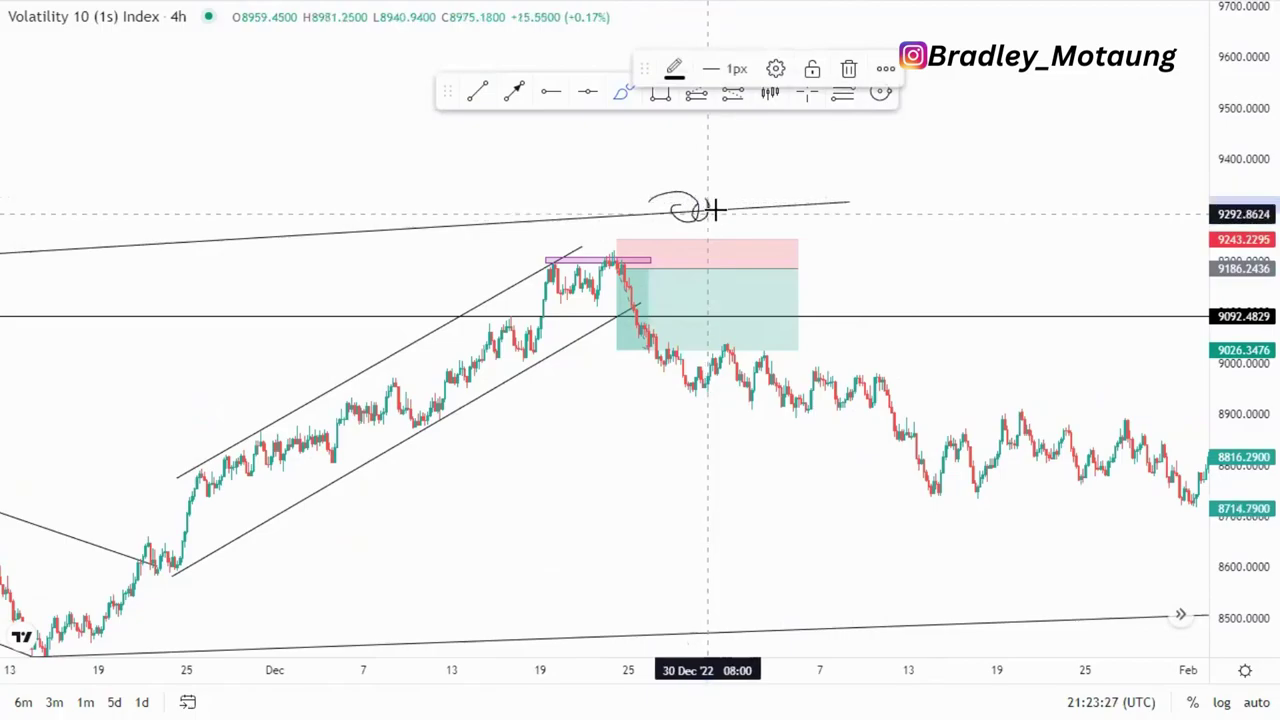
pyautogui.click(848, 70)
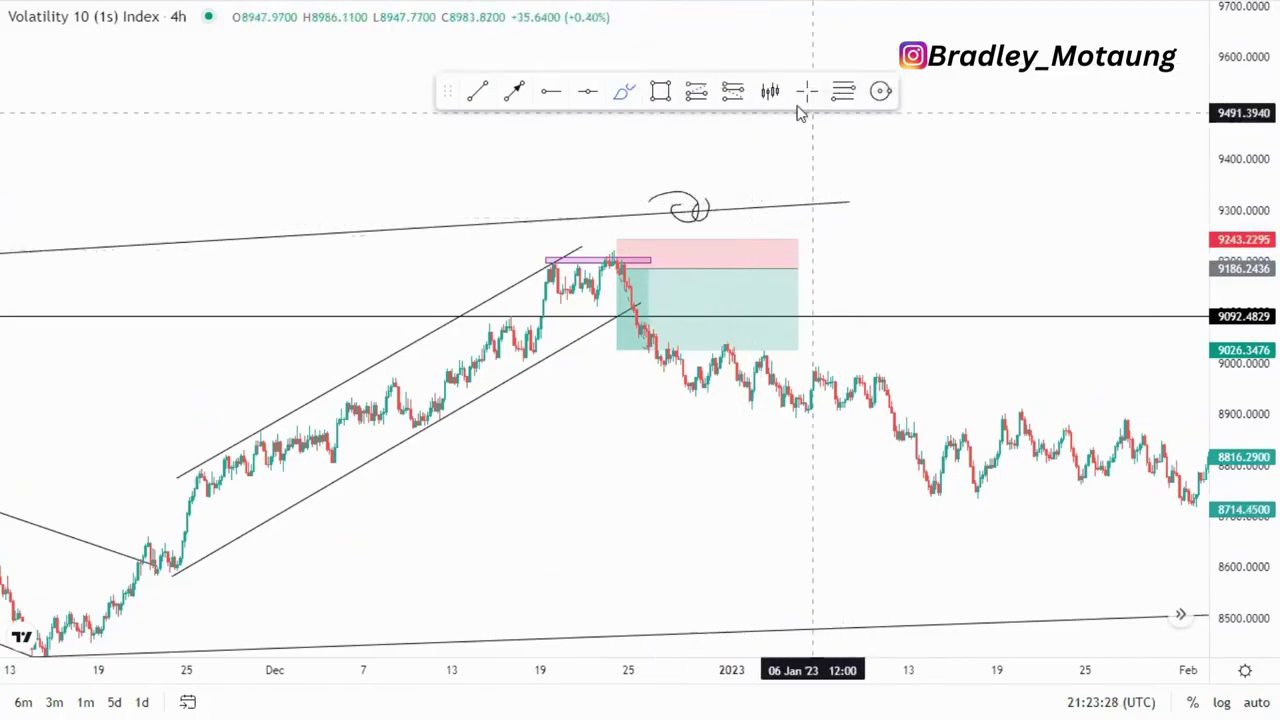
pyautogui.click(699, 222)
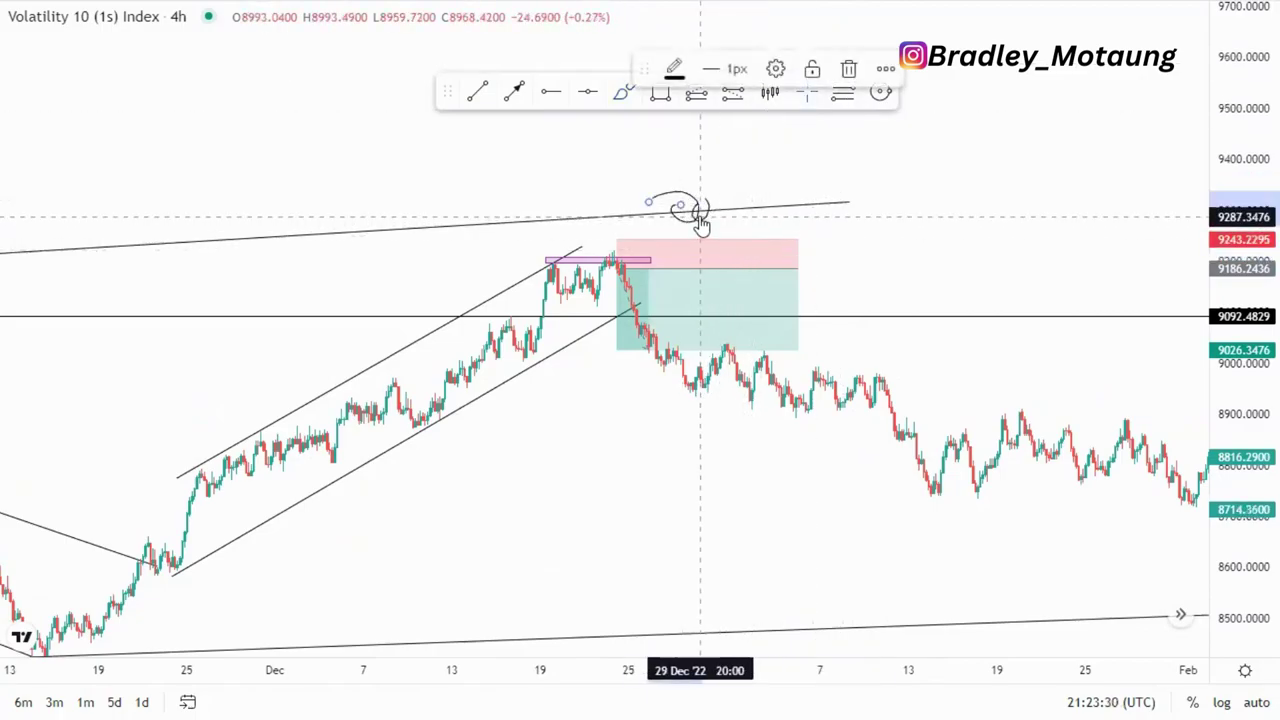
pyautogui.press('Delete')
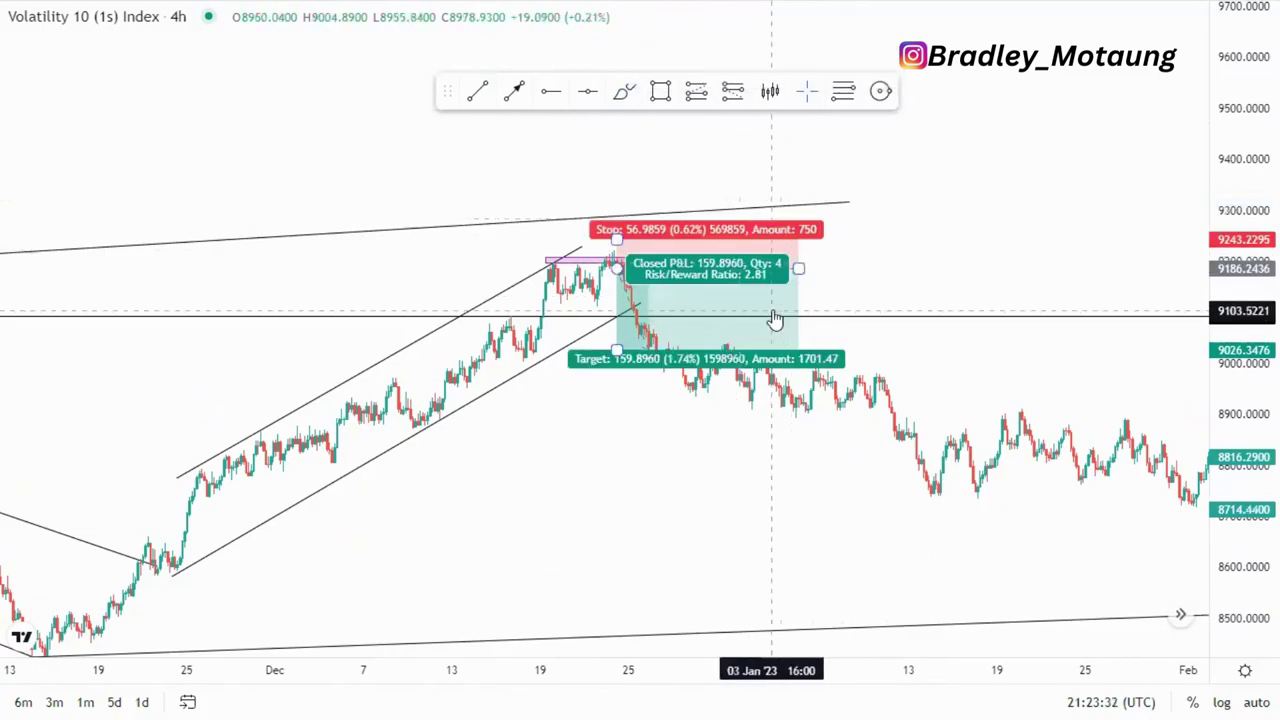
# Delete the short position at the December 2022 double top
pyautogui.scroll(-1, 786, 266)
pyautogui.click(784, 298)
pyautogui.press('Delete')
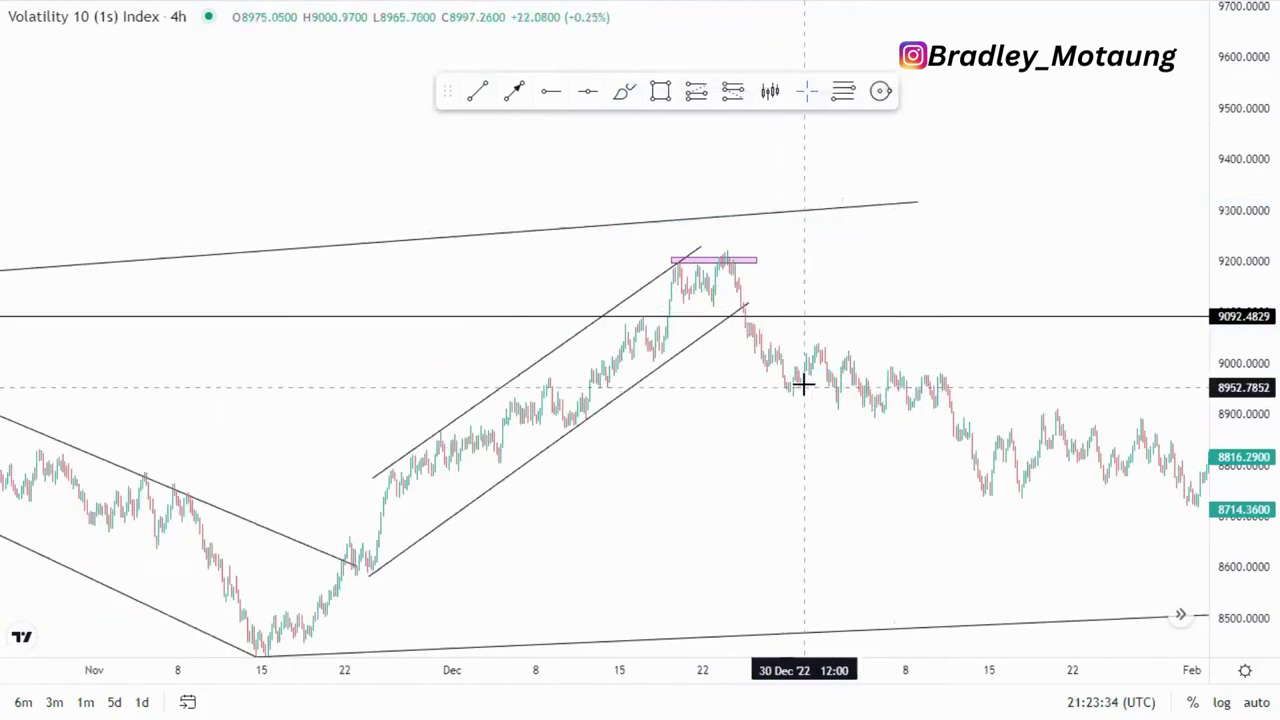
# Draw a falling channel over late December–mid January, its upper line from about 9045 to 8965 and its lower line from about 8940 to 8865
pyautogui.scroll(4, 803, 383)
pyautogui.moveTo(543, 393); pyautogui.dragTo(719, 337)
pyautogui.moveTo(734, 380); pyautogui.dragTo(410, 348)
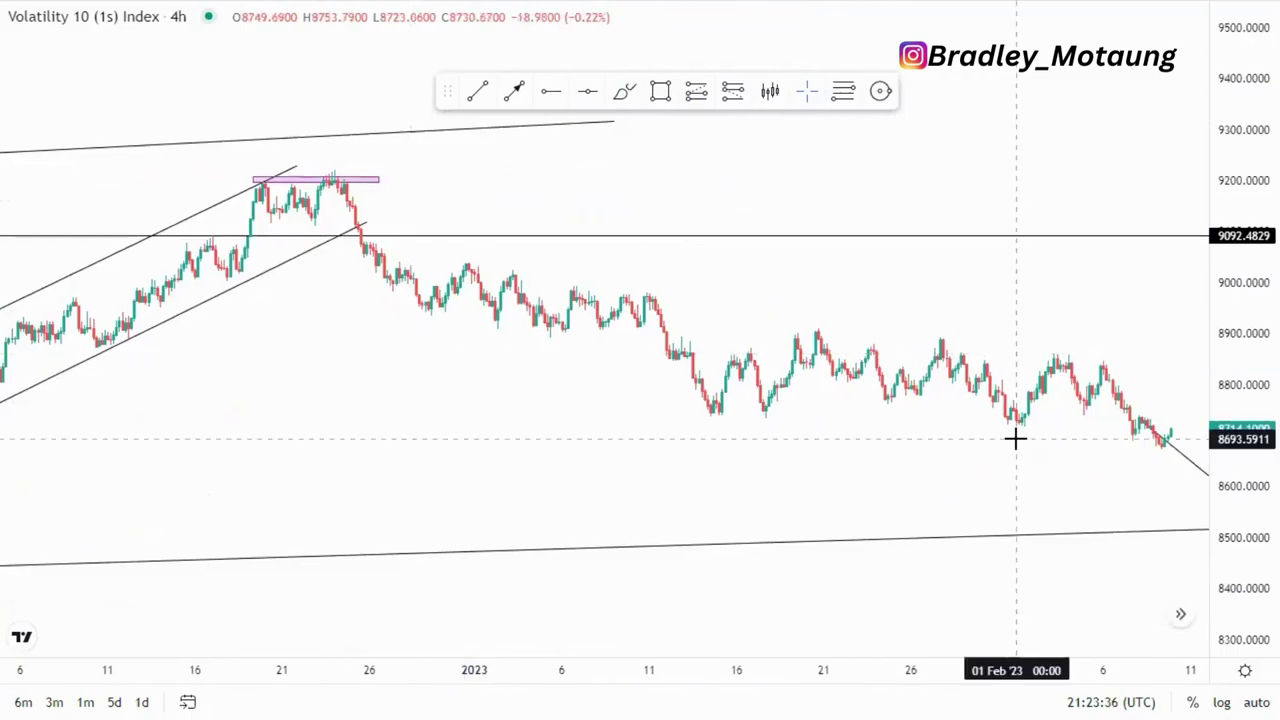
pyautogui.moveTo(1217, 497); pyautogui.dragTo(1217, 335)
pyautogui.moveTo(829, 475); pyautogui.dragTo(818, 518)
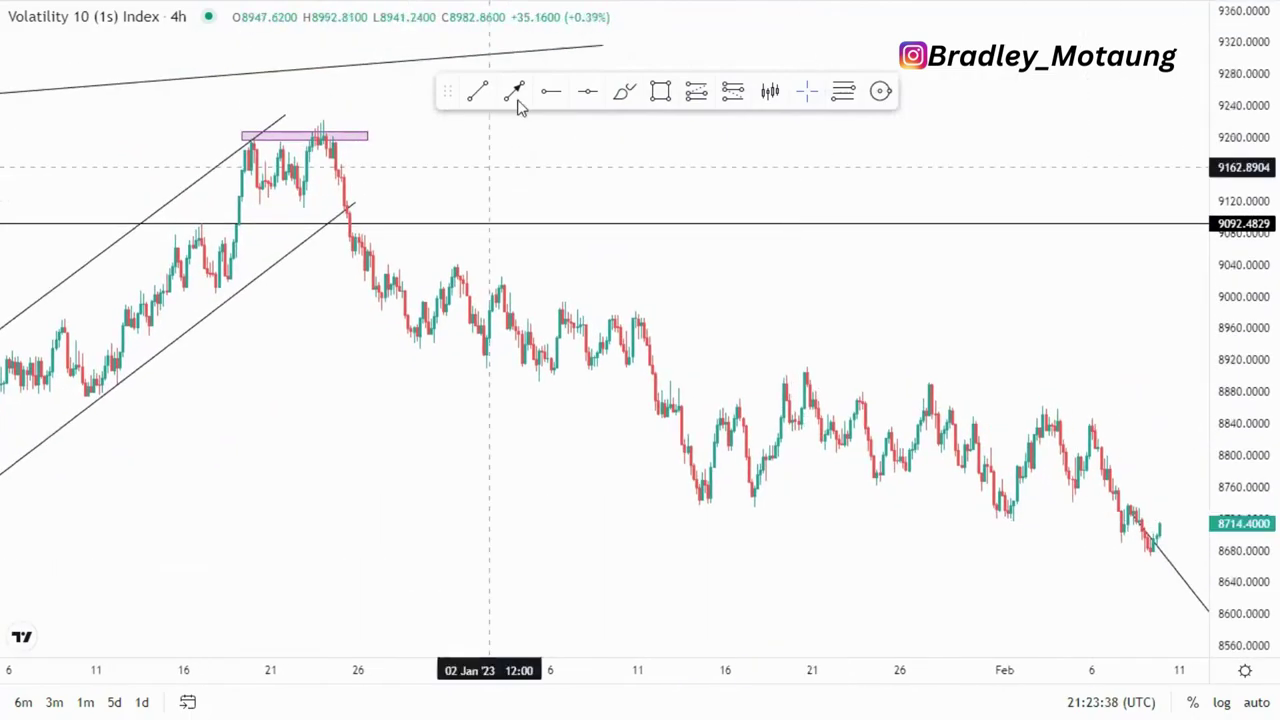
pyautogui.click(452, 262)
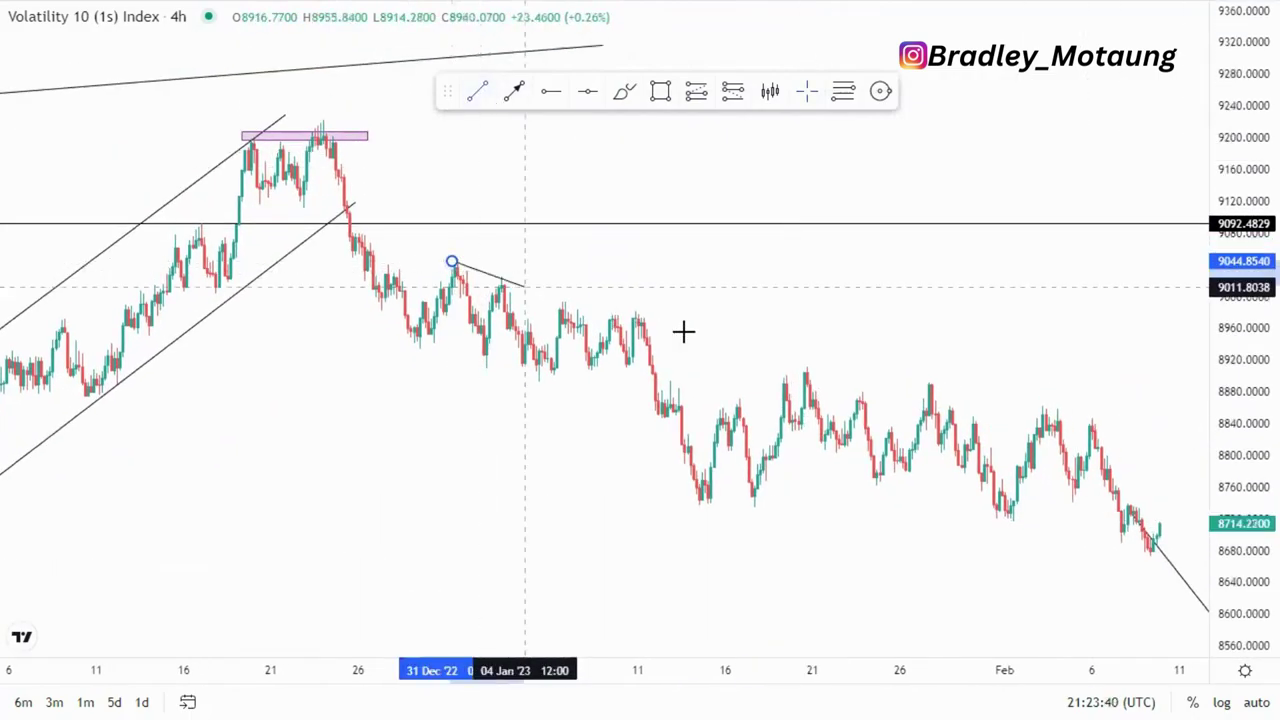
pyautogui.click(681, 325)
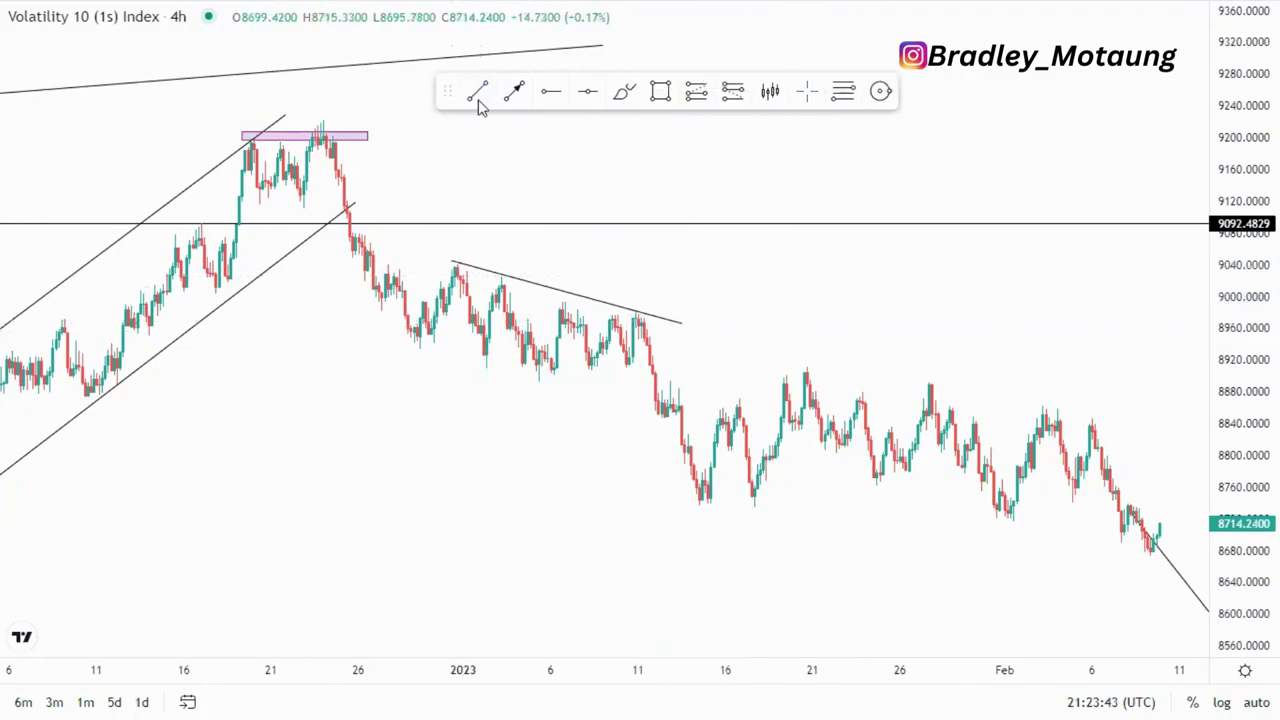
pyautogui.click(609, 403)
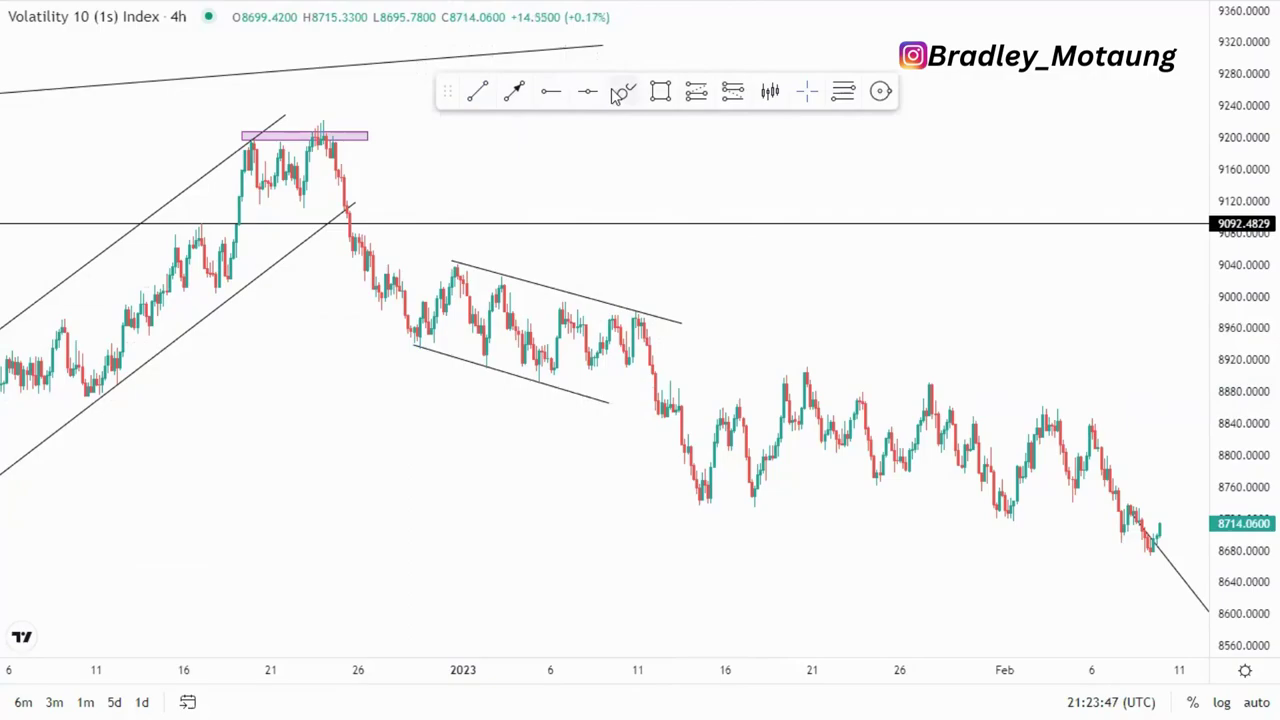
# Trace with the Brush the zigzag inside the falling channel, the drop out of it and the earlier fall from the December peak
pyautogui.moveTo(591, 380)
pyautogui.mouseDown()
pyautogui.moveTo(648, 312)
pyautogui.moveTo(670, 217)
pyautogui.mouseUp()
pyautogui.click(849, 68)
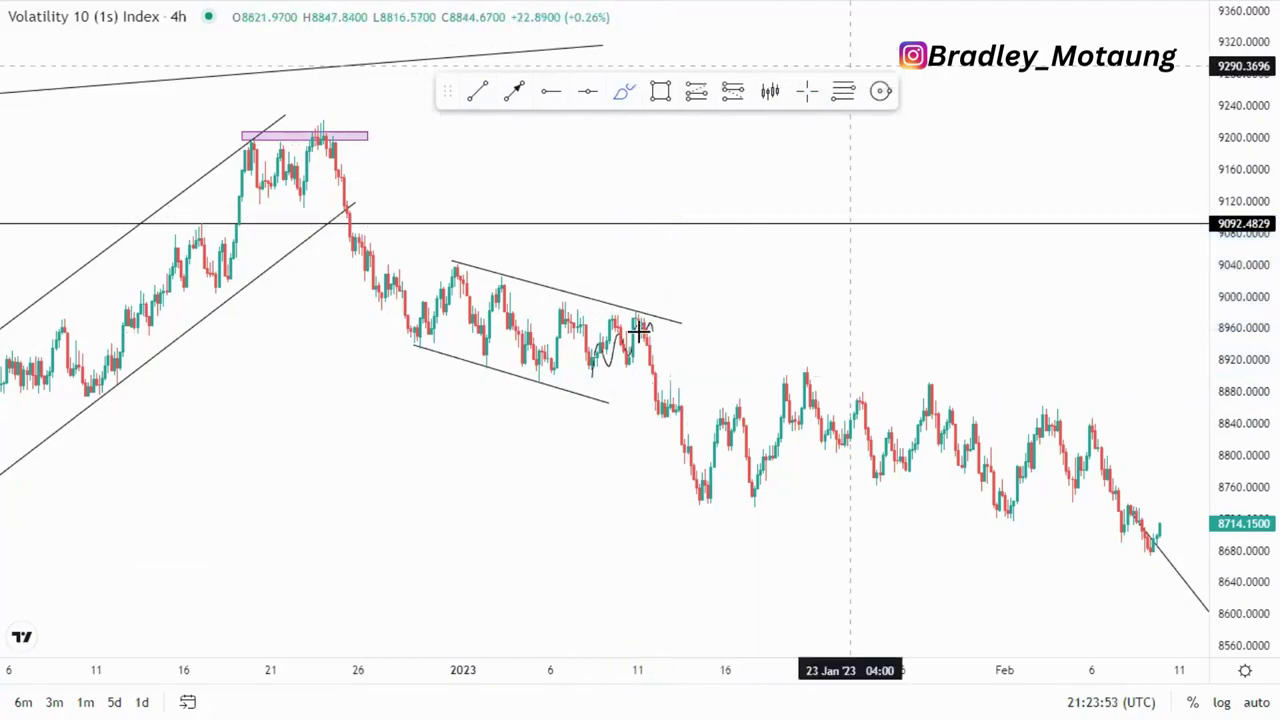
pyautogui.moveTo(655, 318); pyautogui.dragTo(681, 438)
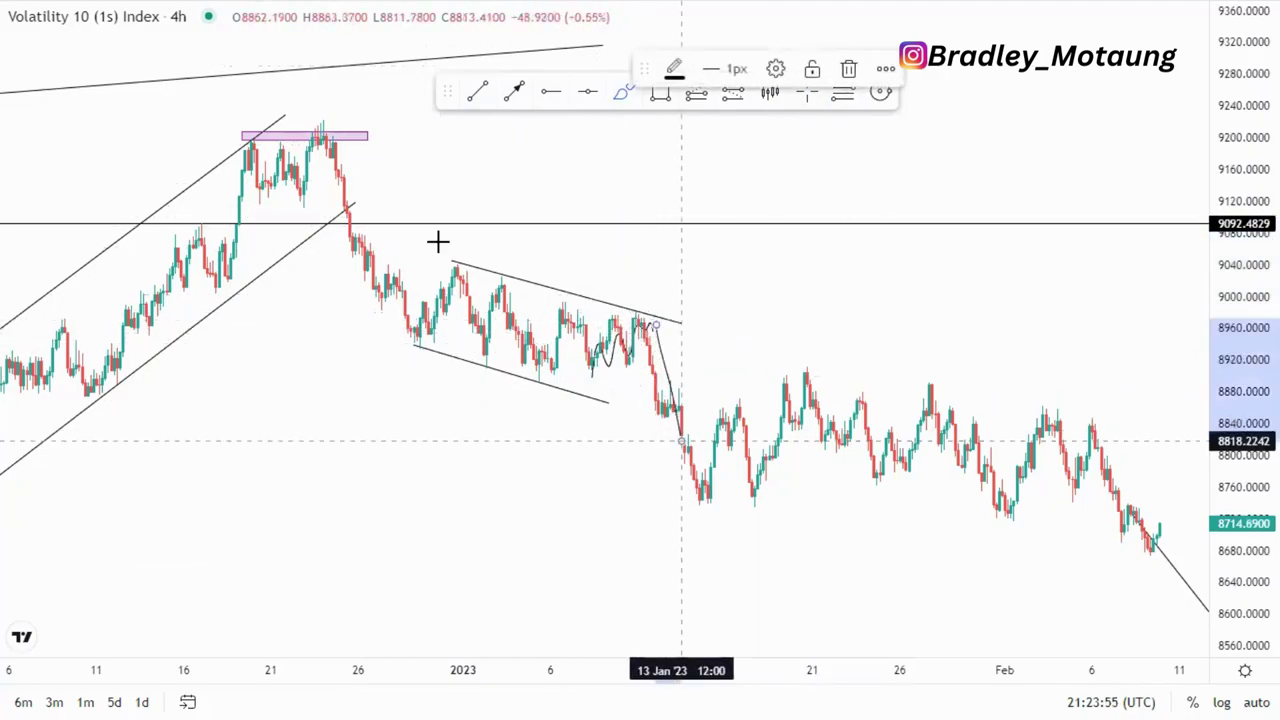
pyautogui.moveTo(328, 120); pyautogui.dragTo(378, 338)
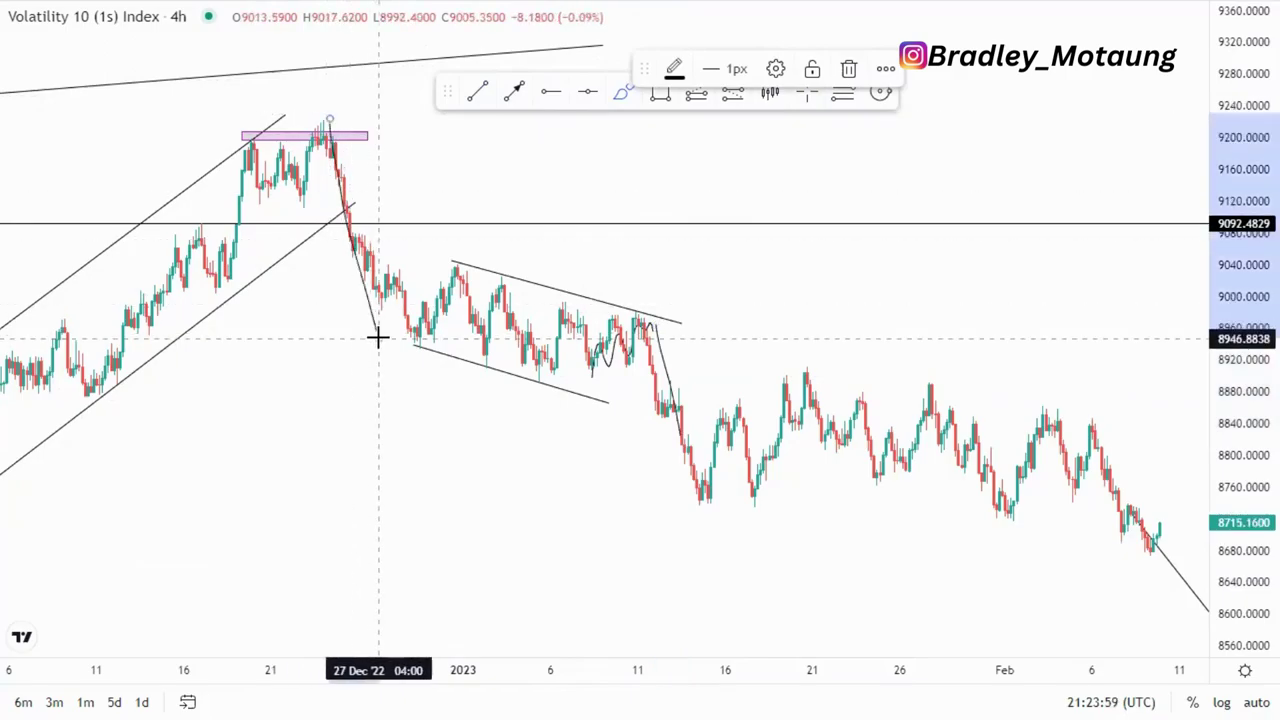
pyautogui.moveTo(382, 338); pyautogui.dragTo(638, 332)
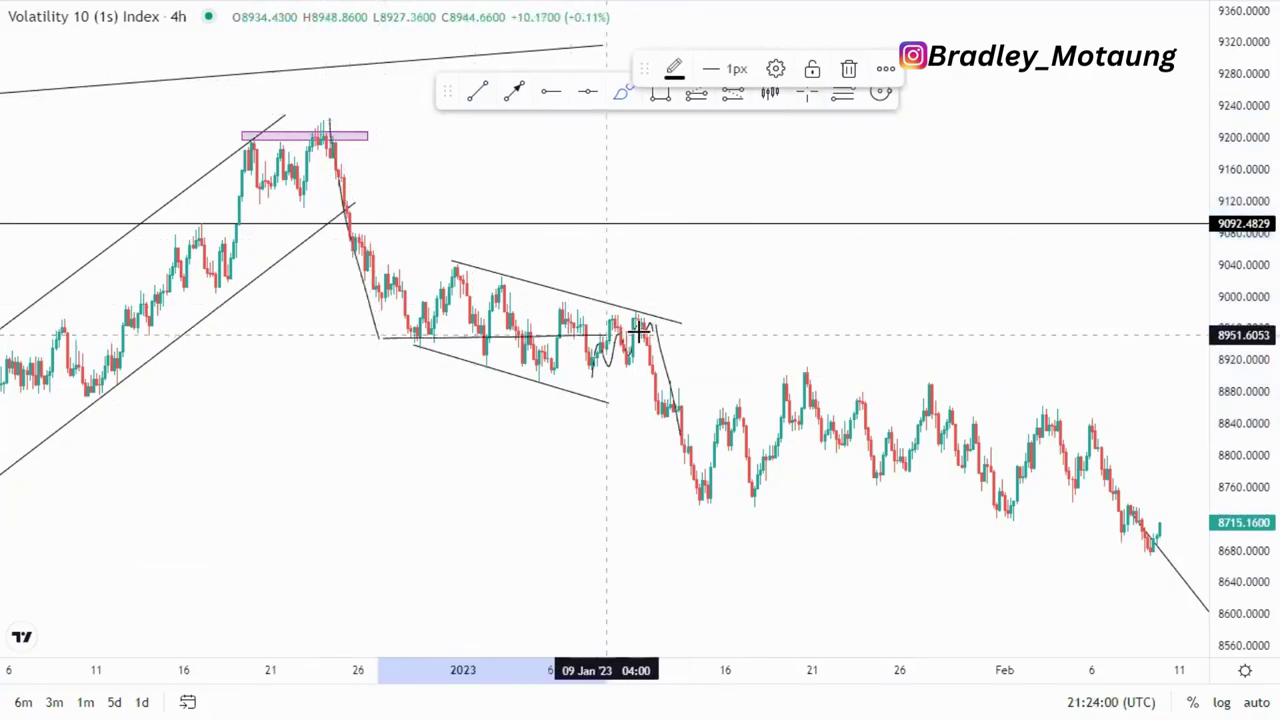
pyautogui.moveTo(668, 453); pyautogui.dragTo(679, 477)
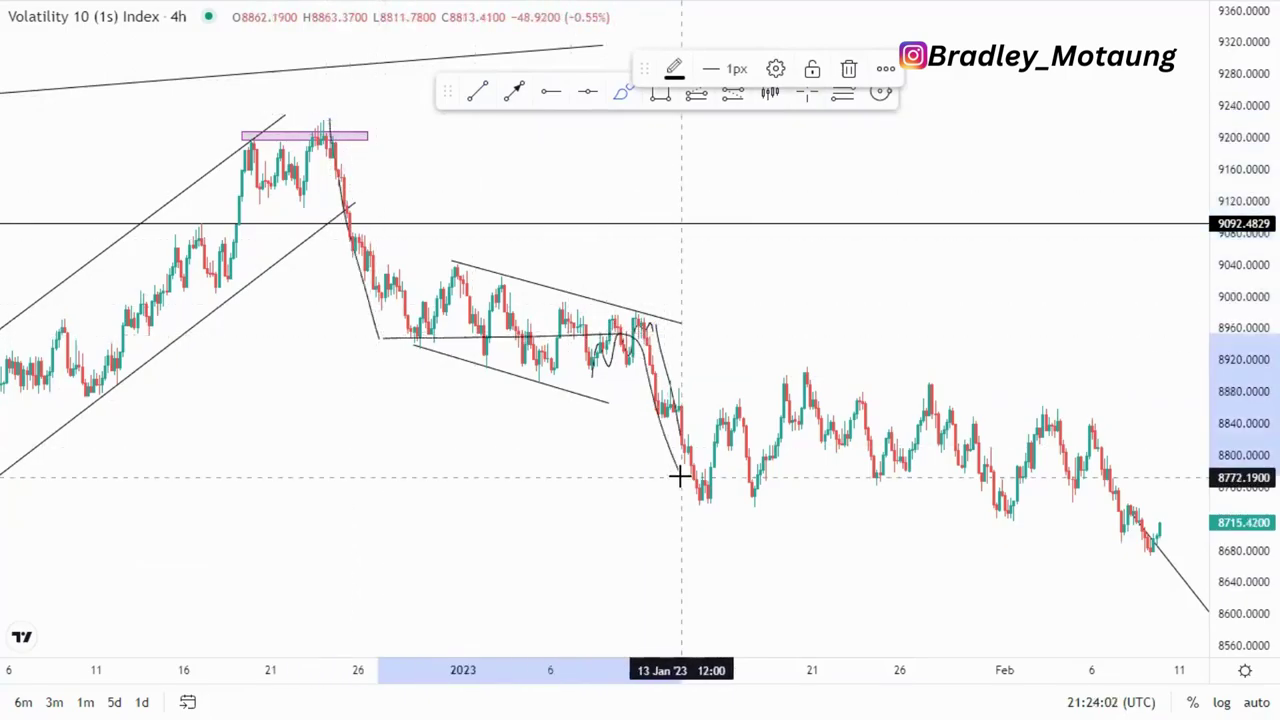
# Delete the Brush strokes around the falling channel and the December drop
pyautogui.click(850, 73)
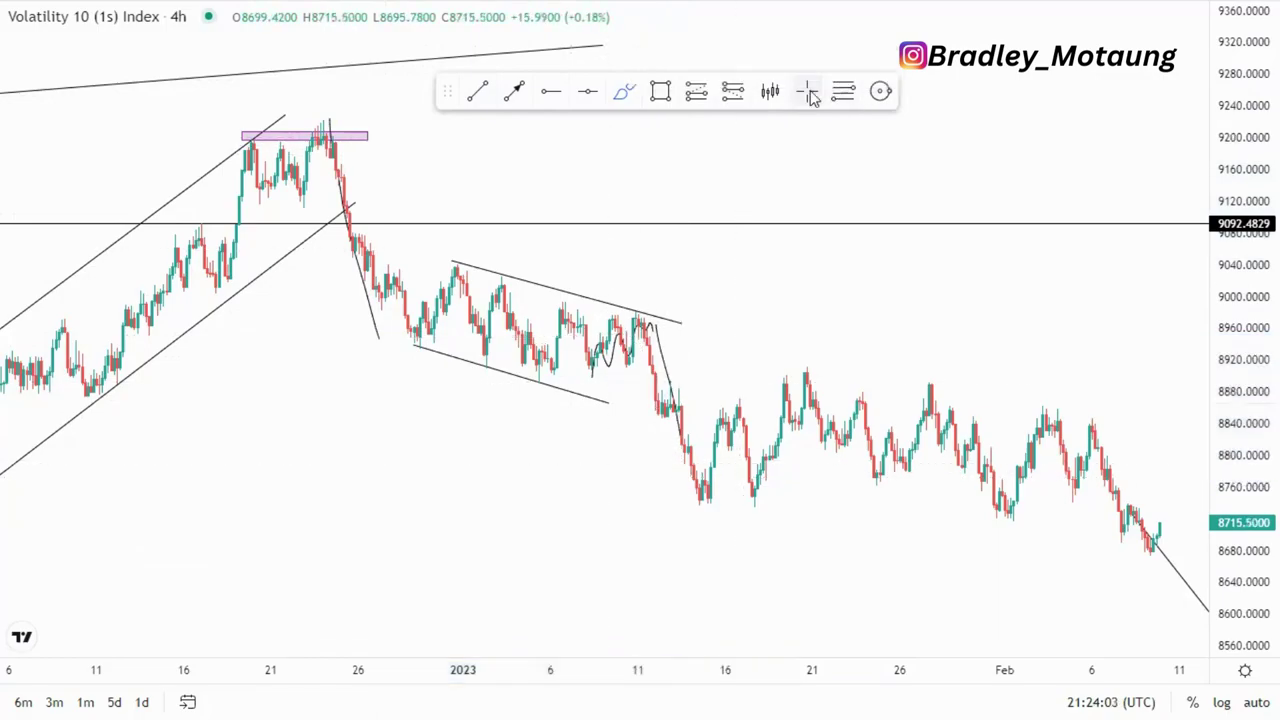
pyautogui.click(623, 349)
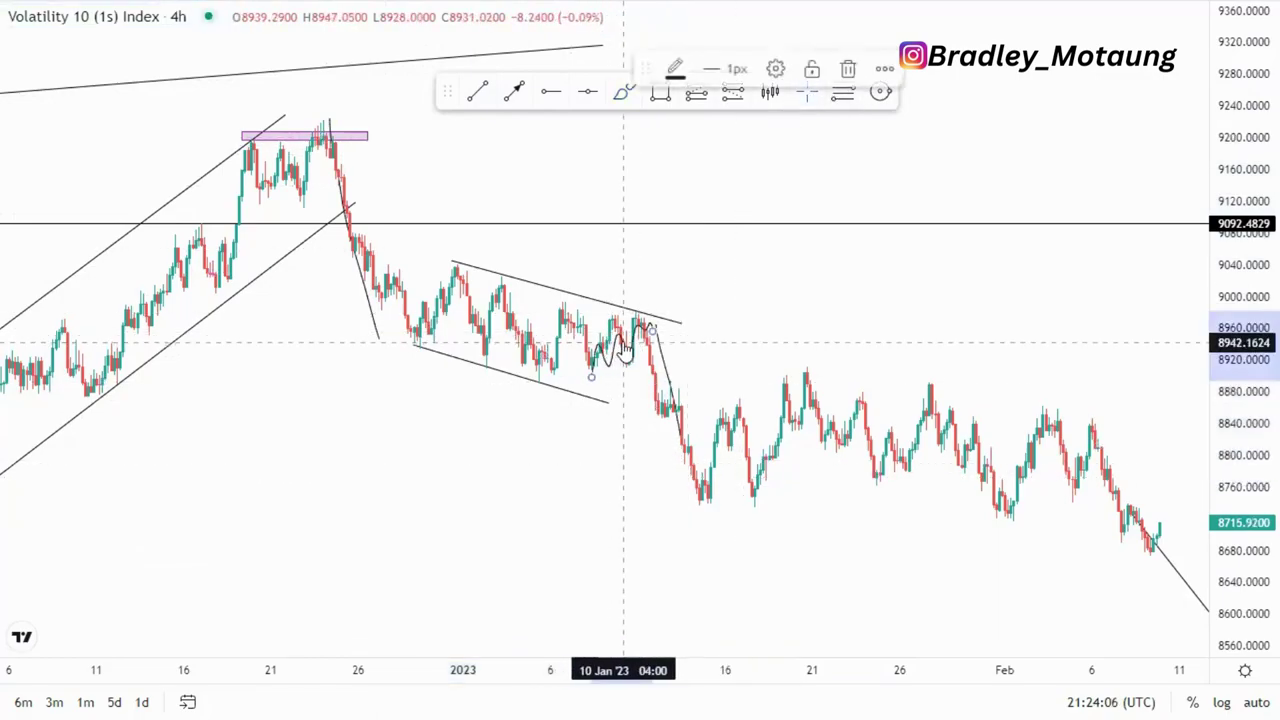
pyautogui.press('Delete')
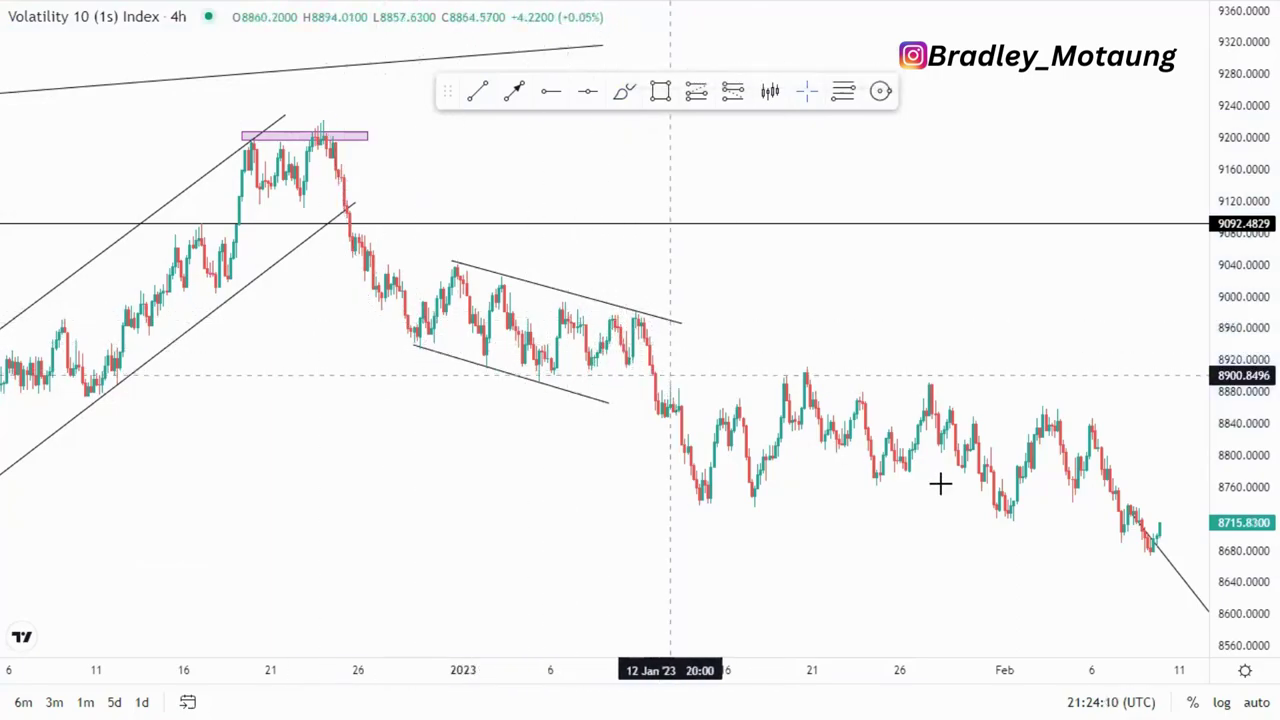
pyautogui.moveTo(734, 469); pyautogui.dragTo(543, 400)
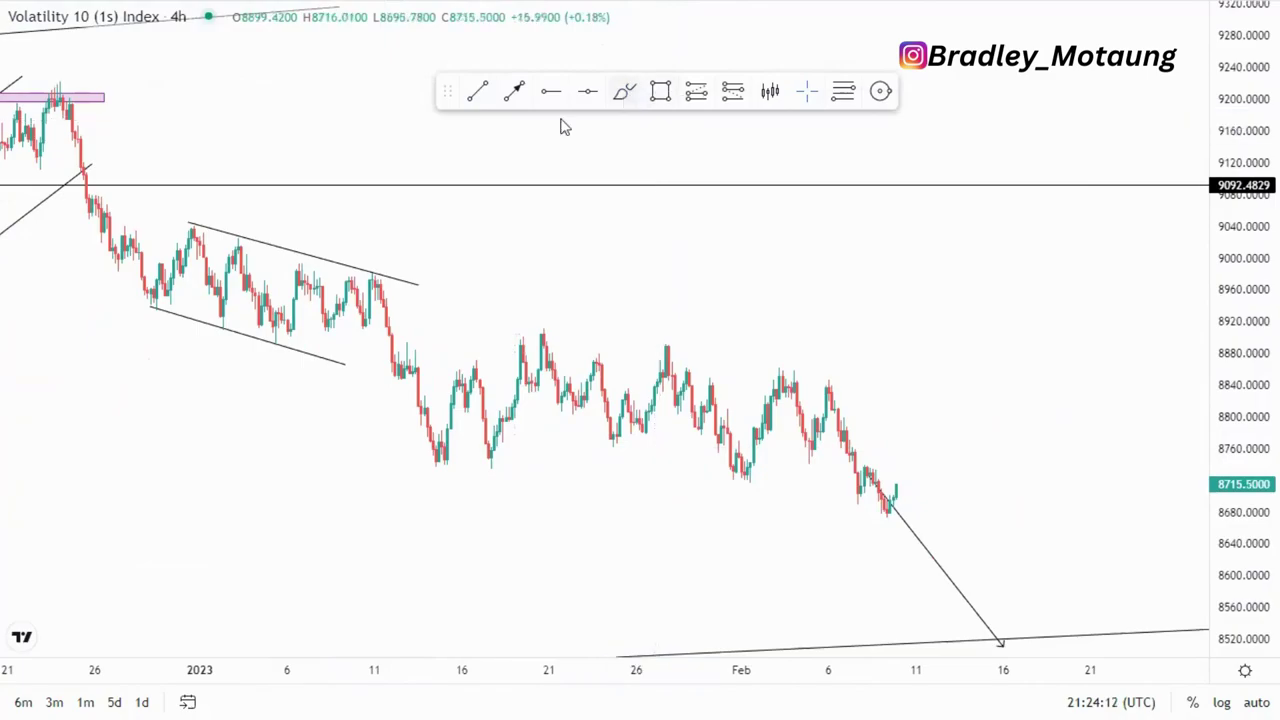
# Circle the late December–mid January falling channel with the Brush and delete that stroke
pyautogui.moveTo(283, 221)
pyautogui.mouseDown()
pyautogui.moveTo(140, 349)
pyautogui.moveTo(307, 207)
pyautogui.mouseUp()
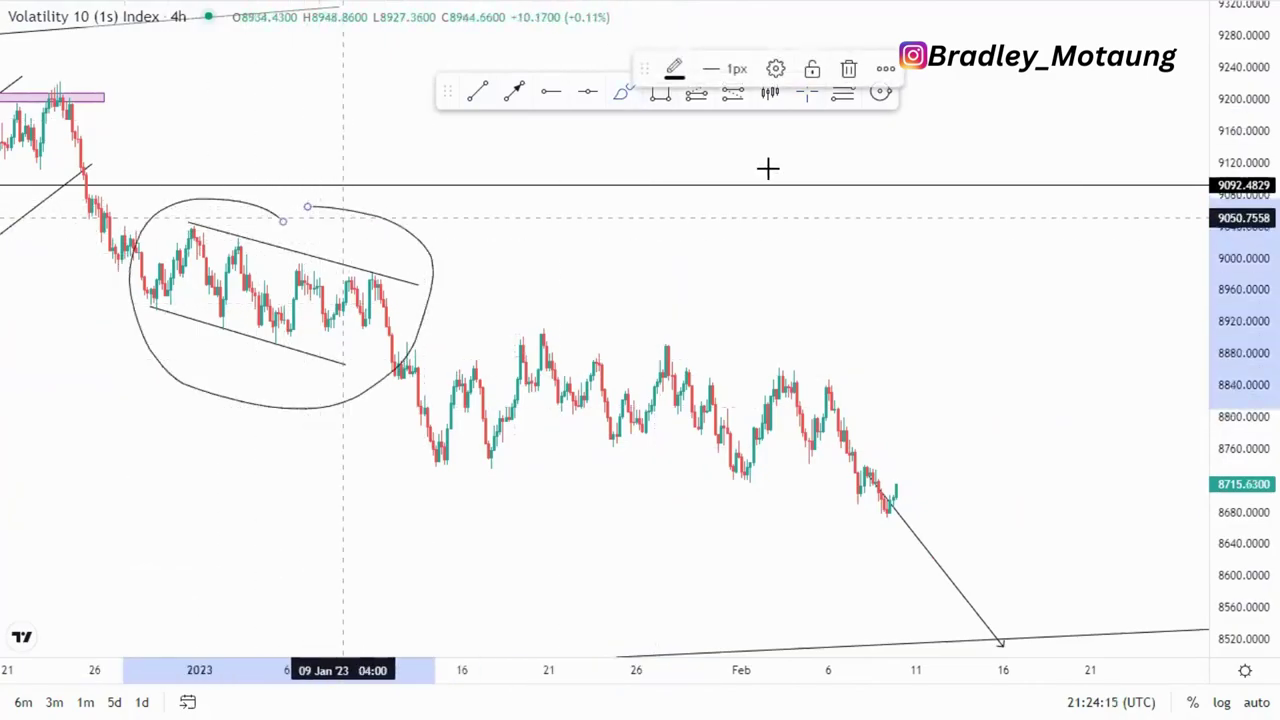
pyautogui.click(849, 69)
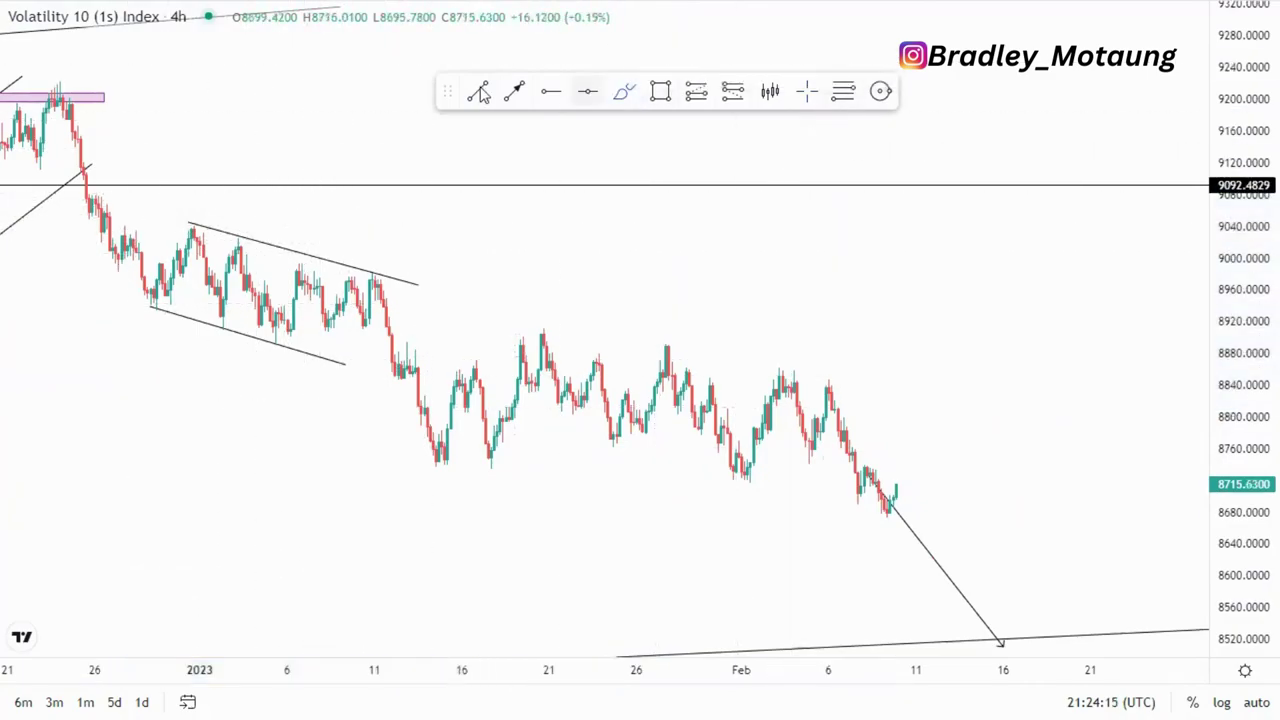
# Draw a second falling channel from mid-January to mid-February, its upper line from about 8915 to 8838 and its lower line from about 8743 to 8666
pyautogui.click(537, 324)
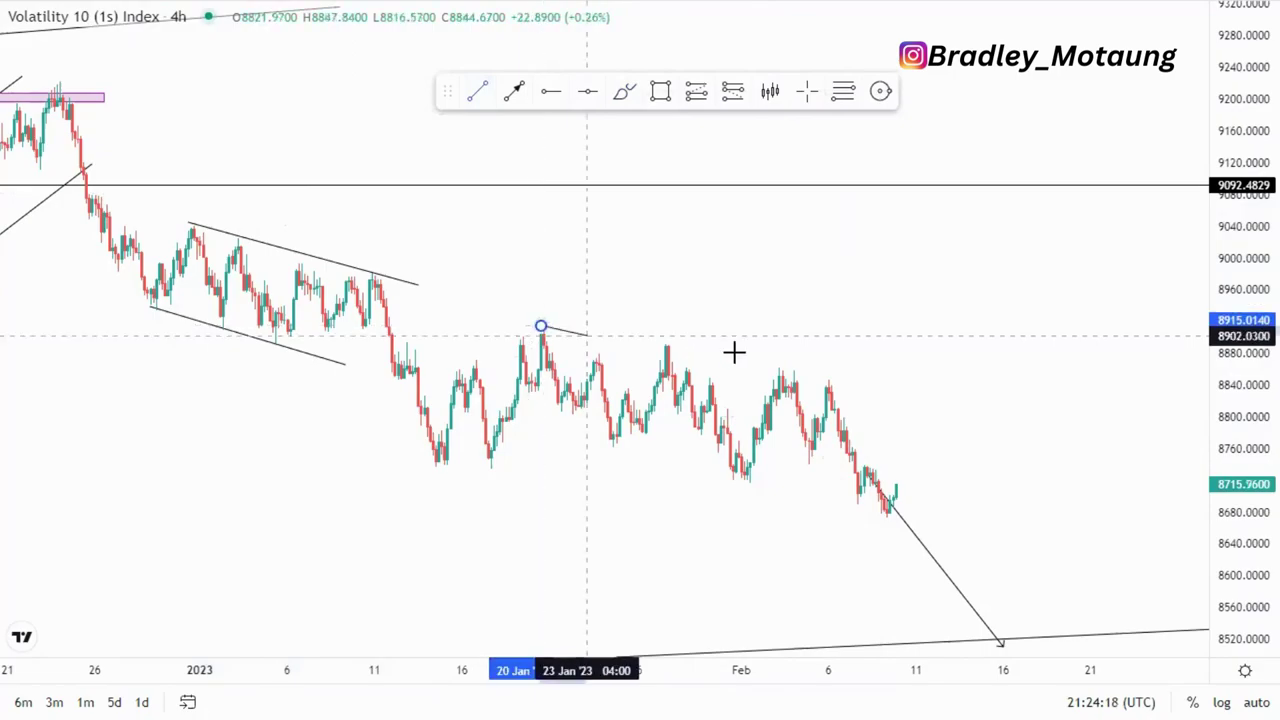
pyautogui.click(884, 386)
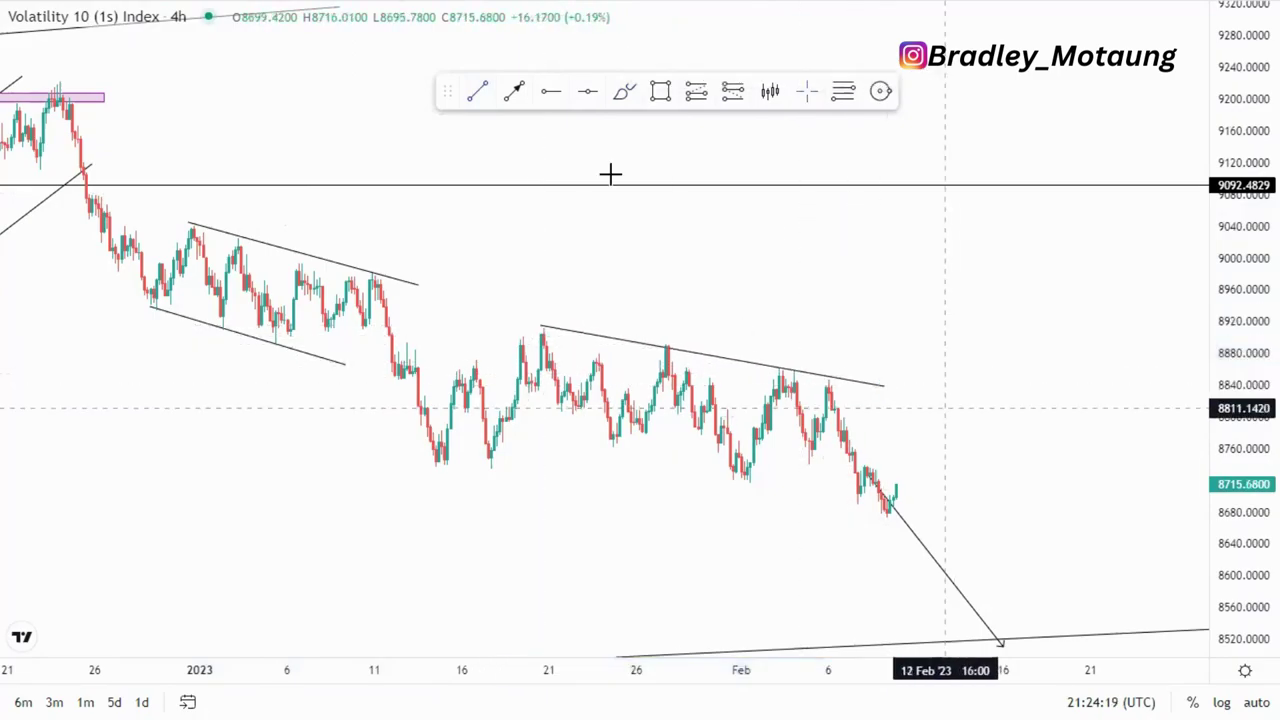
pyautogui.click(487, 463)
pyautogui.click(939, 523)
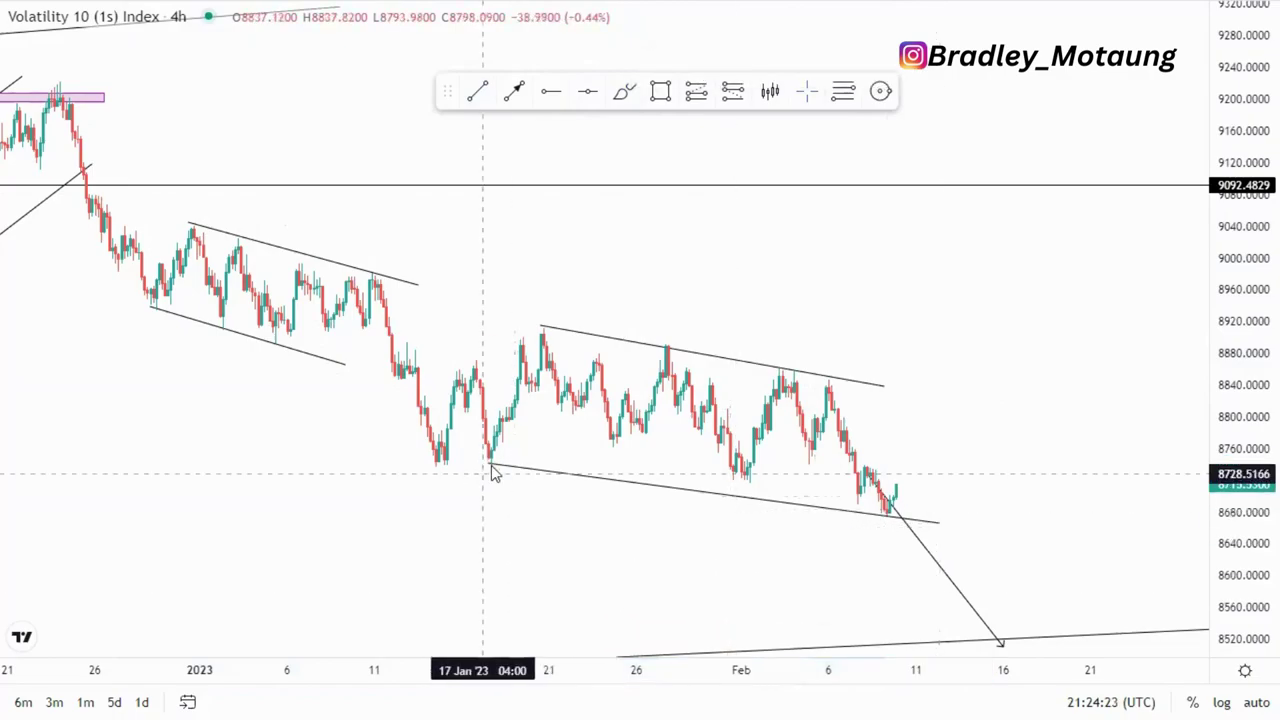
# Adjust the second channel's upper line to start slightly earlier at about 8912 and extend its end to about 8850
pyautogui.click(490, 467)
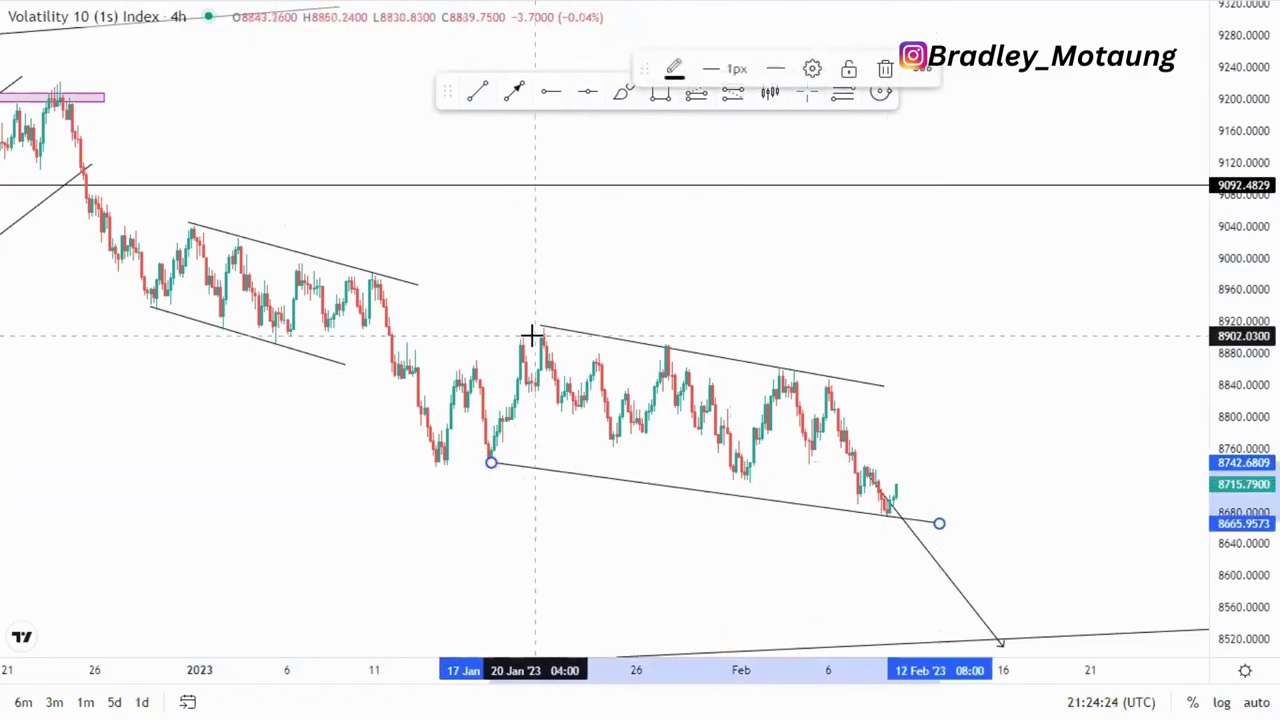
pyautogui.moveTo(541, 327); pyautogui.dragTo(536, 328)
pyautogui.click(776, 350)
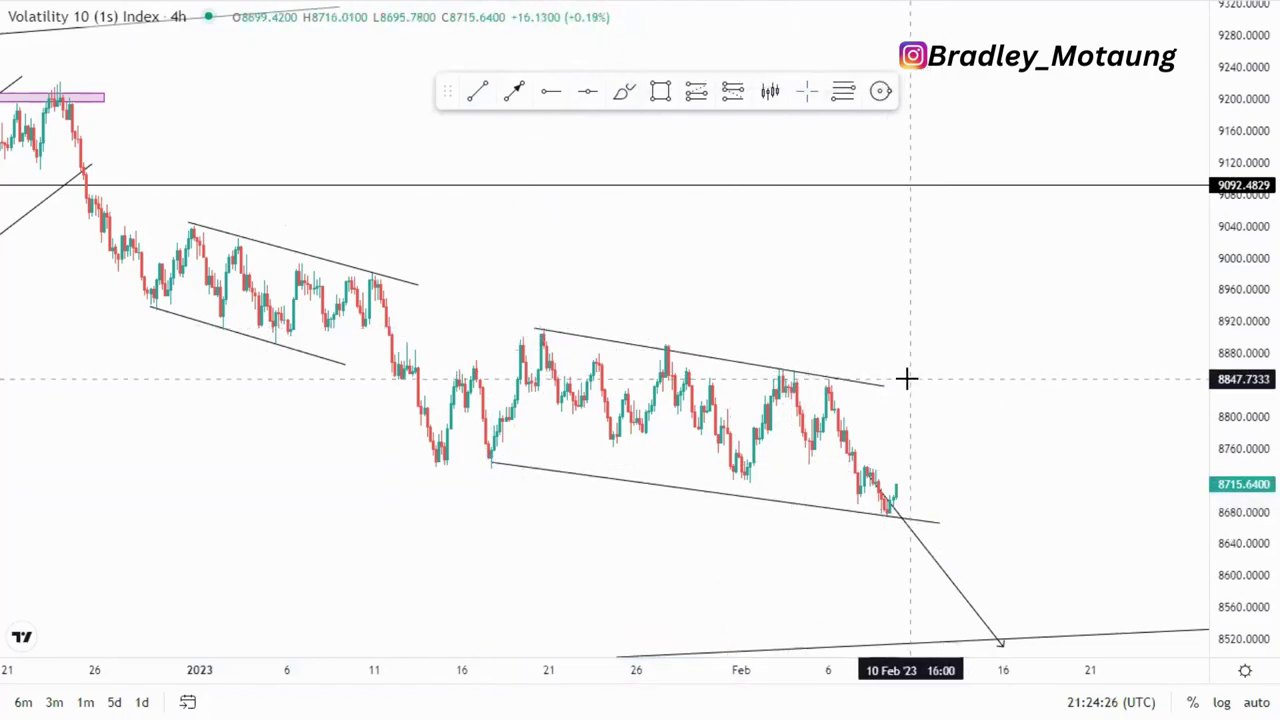
pyautogui.moveTo(885, 388); pyautogui.dragTo(940, 397)
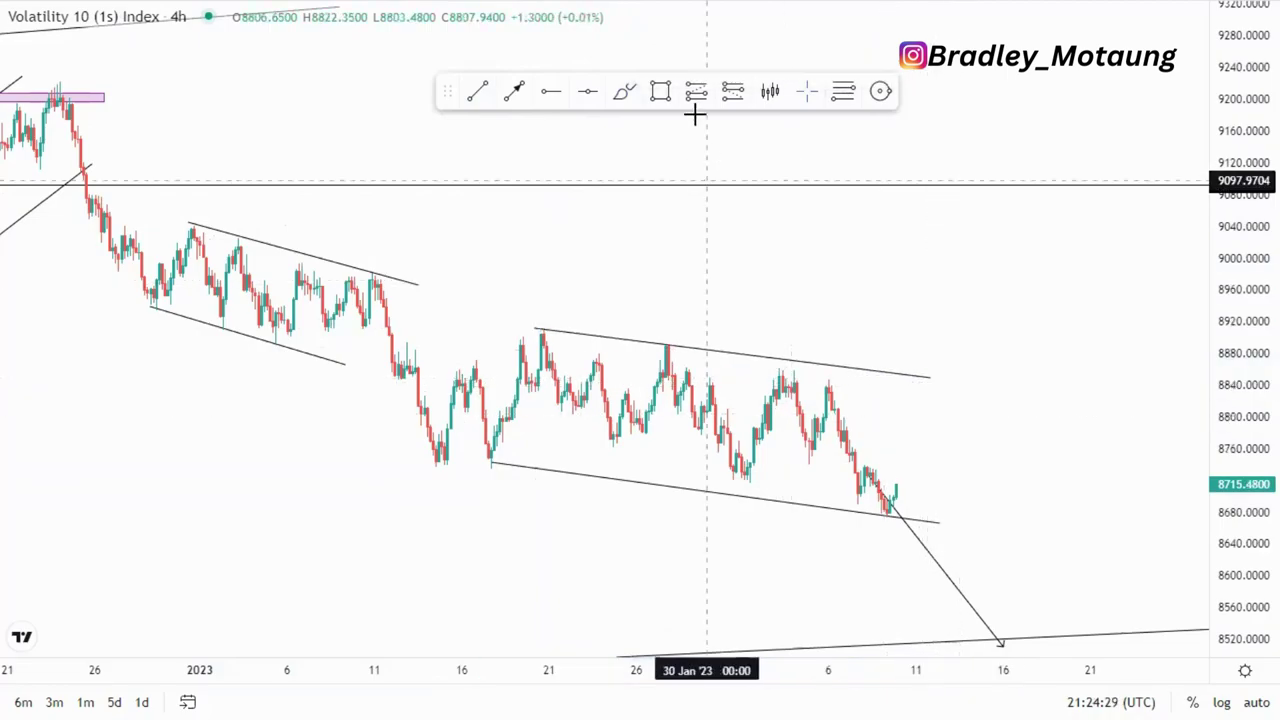
# Mark a rectangle at about 8841–8870 on the upper channel line and replace the old projection arrow with one from there down to about 8528
pyautogui.click(663, 95)
pyautogui.moveTo(860, 363); pyautogui.dragTo(897, 384)
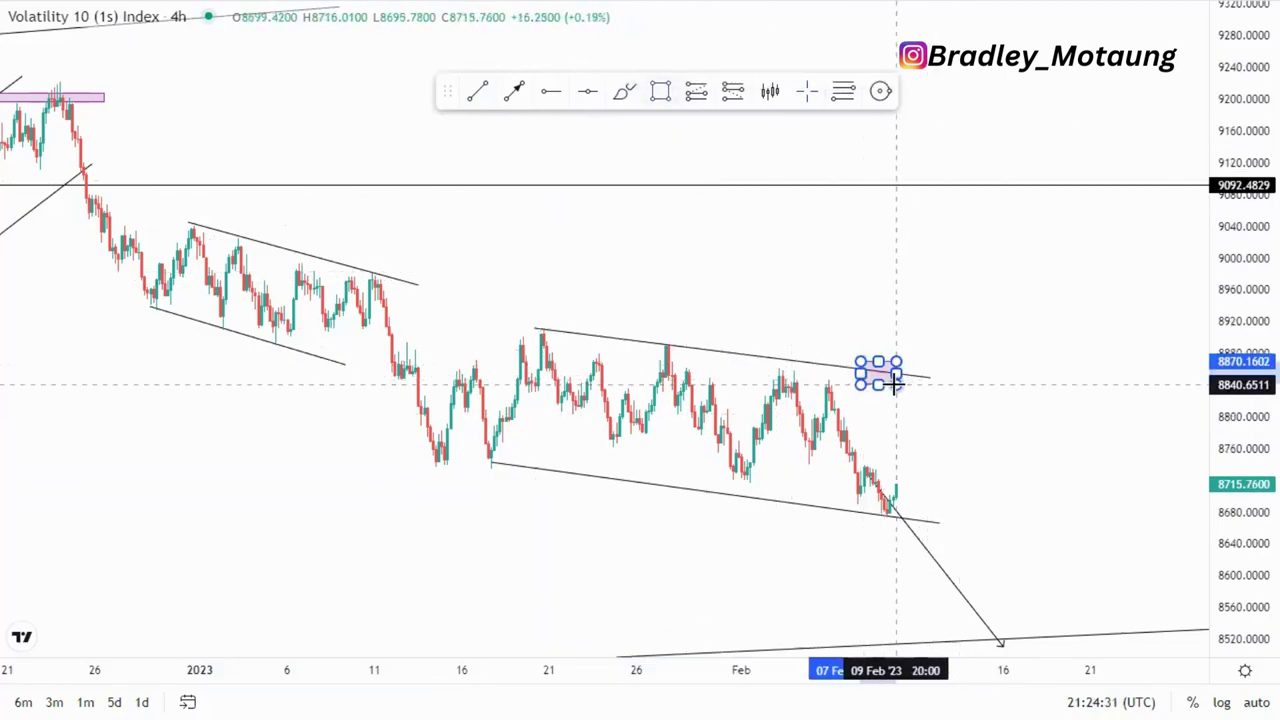
pyautogui.click(884, 378)
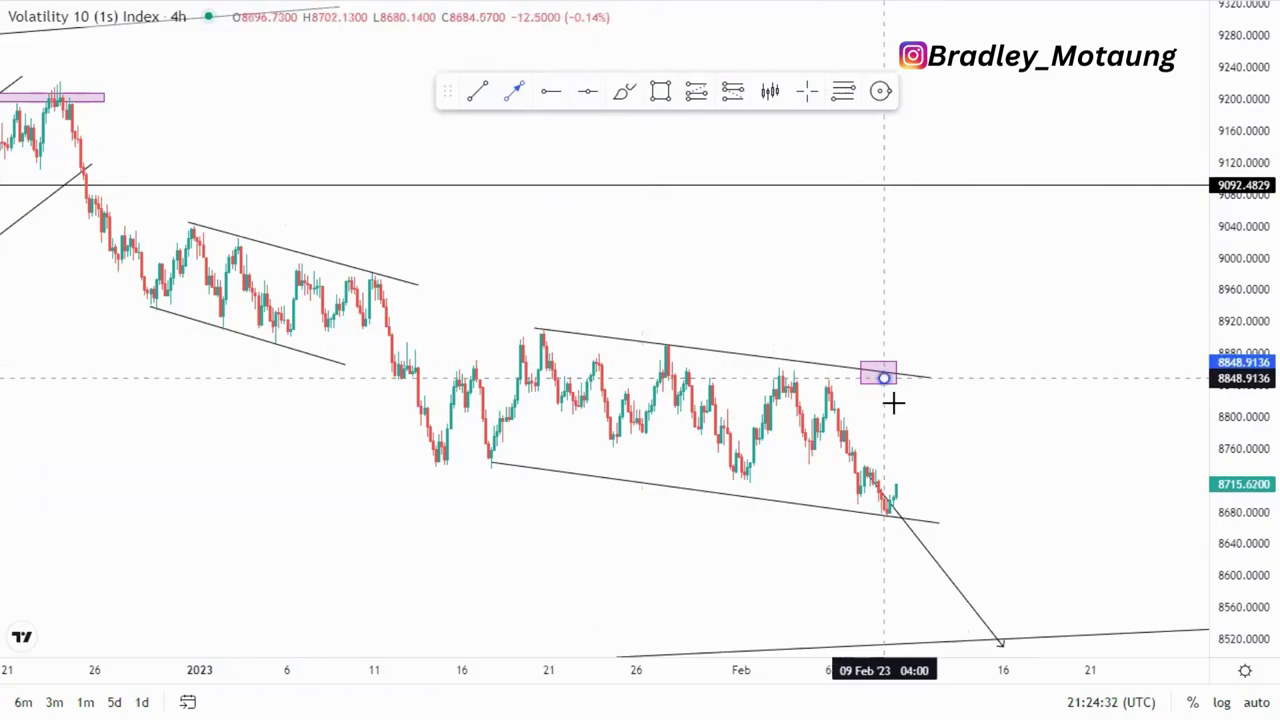
pyautogui.click(1038, 633)
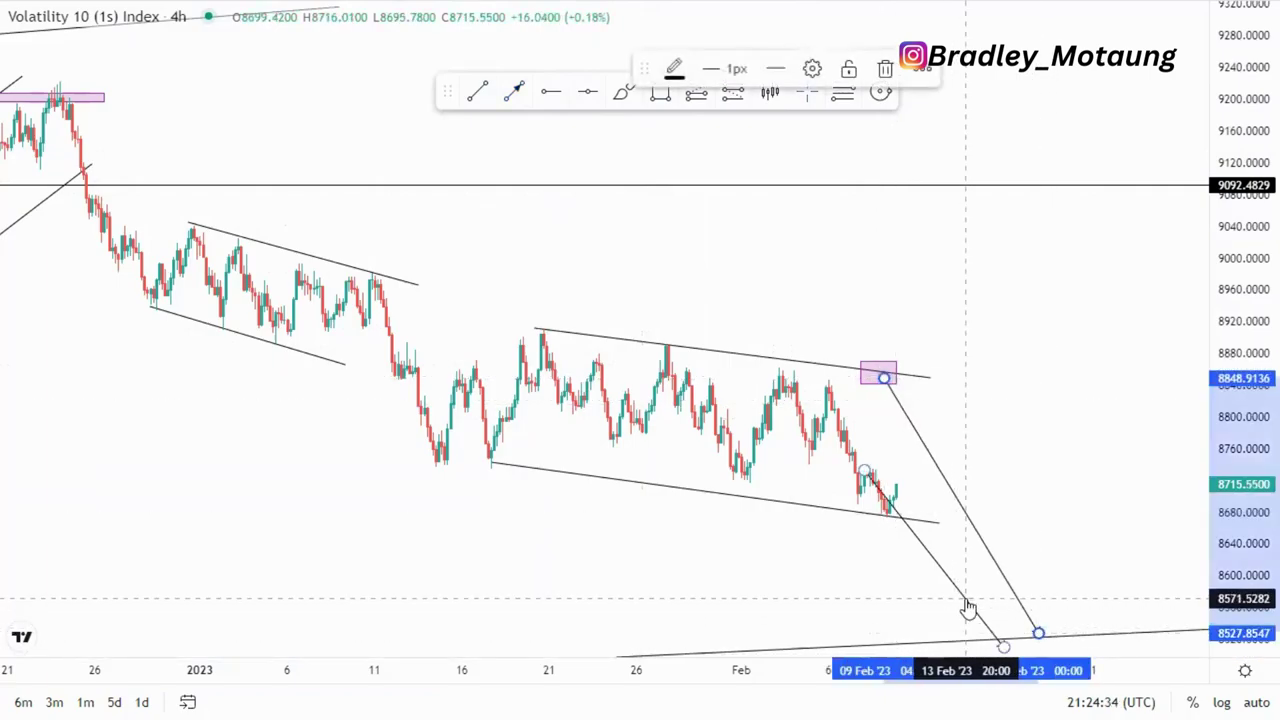
pyautogui.click(966, 603)
pyautogui.press('Delete')
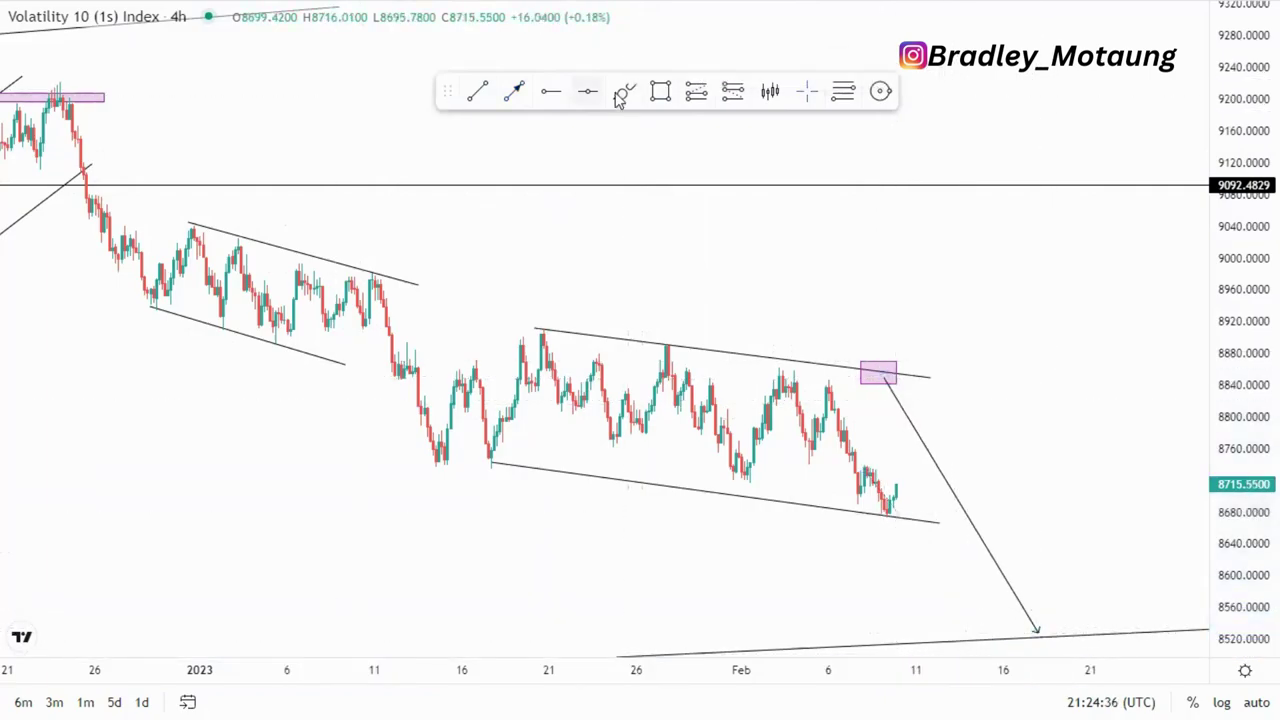
# Circle the price action in the first and second falling channels with the Brush and delete each stroke
pyautogui.moveTo(232, 213)
pyautogui.mouseDown()
pyautogui.moveTo(152, 277)
pyautogui.moveTo(215, 237)
pyautogui.mouseUp()
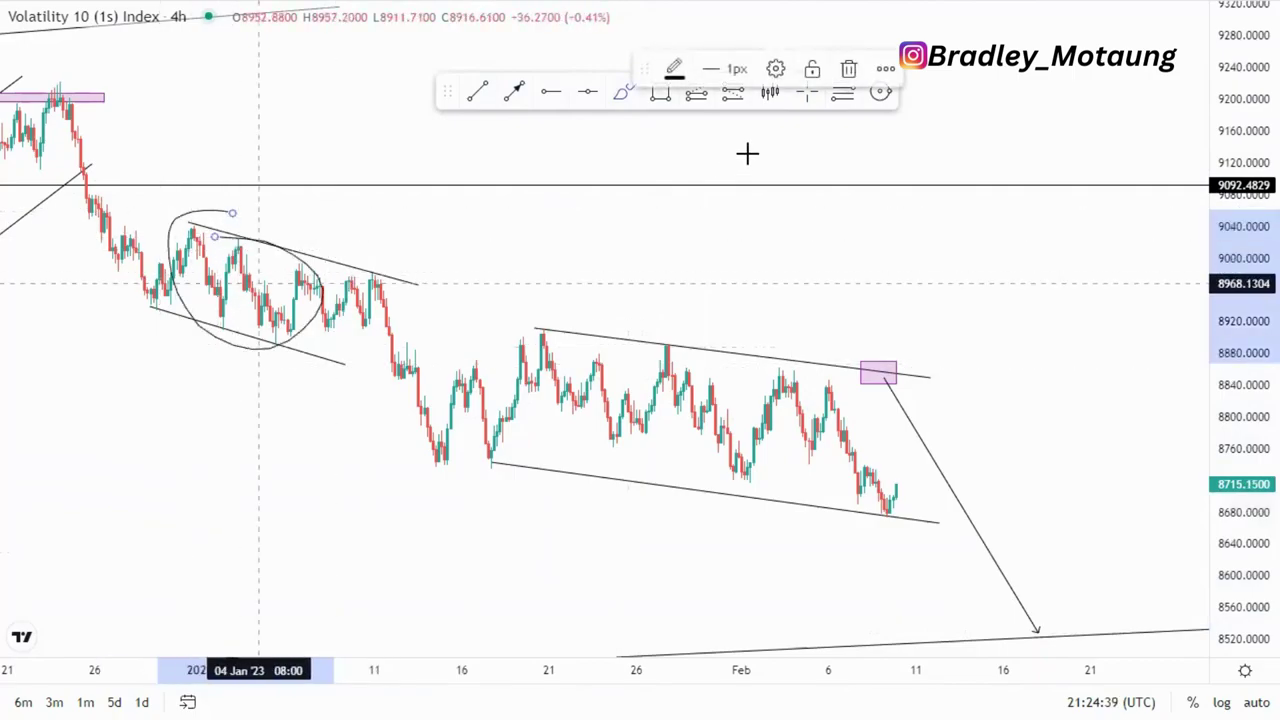
pyautogui.click(849, 70)
pyautogui.moveTo(829, 331)
pyautogui.mouseDown()
pyautogui.moveTo(817, 329)
pyautogui.moveTo(639, 545)
pyautogui.moveTo(829, 345)
pyautogui.mouseUp()
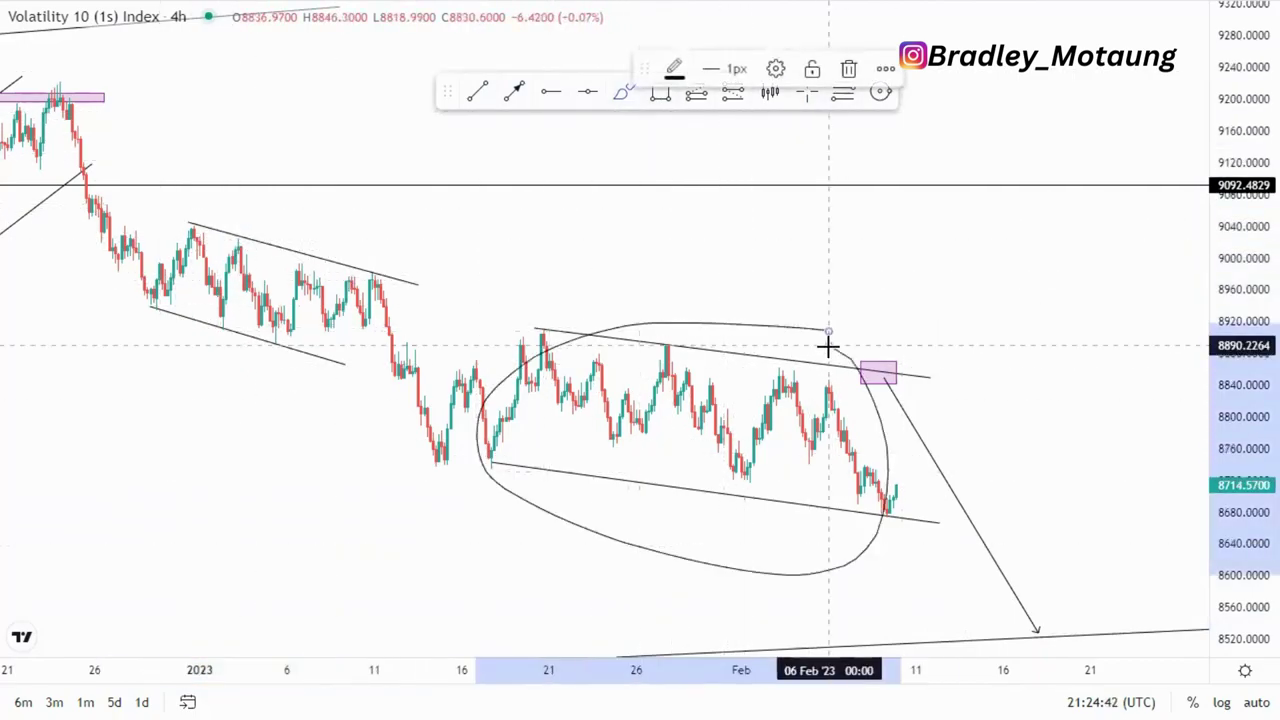
pyautogui.click(851, 70)
pyautogui.scroll(-2, 958, 444)
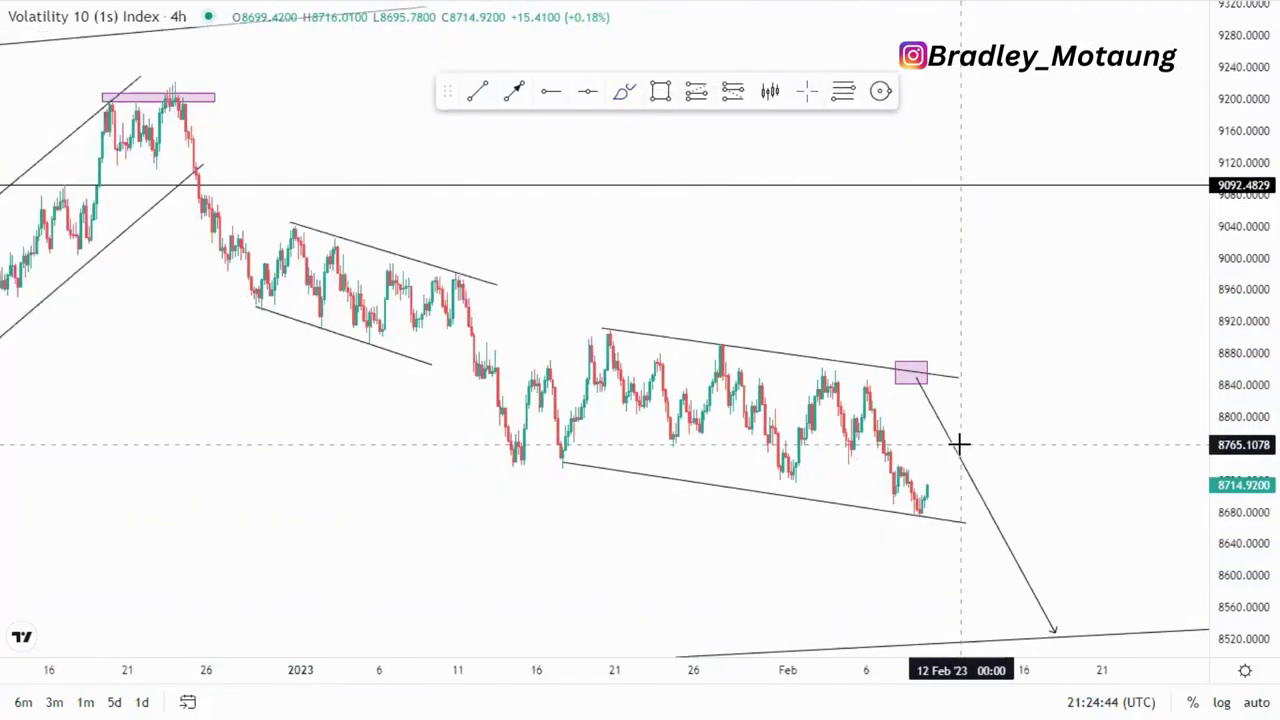
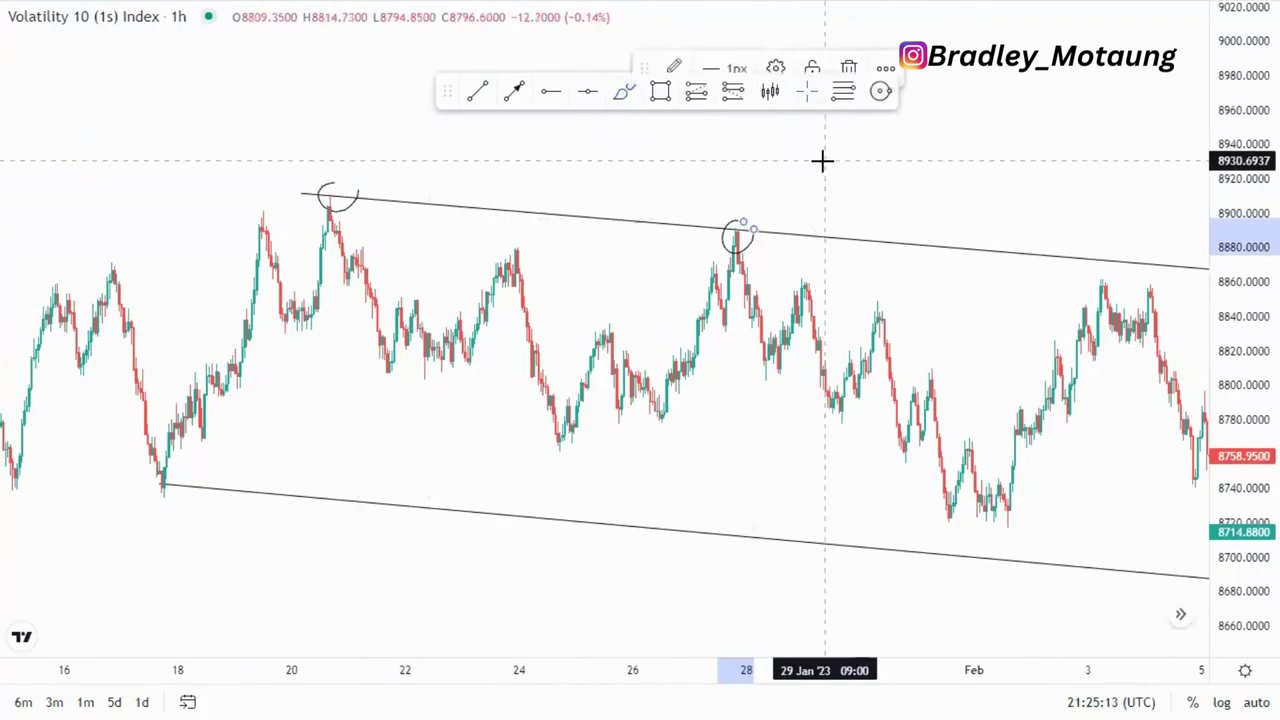
# Circle the upper channel line near 9 February, trace a zigzag drop to about 8692 with the Brush, and delete both strokes
pyautogui.moveTo(763, 197); pyautogui.dragTo(590, 174)
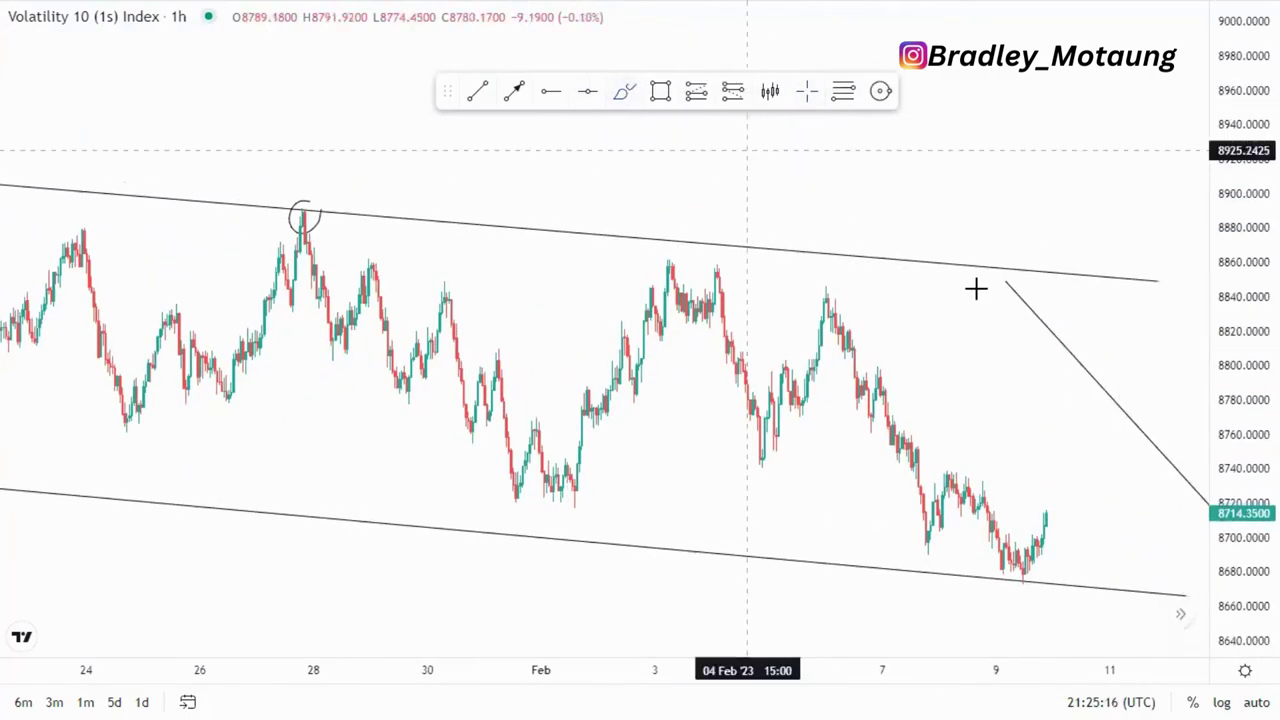
pyautogui.moveTo(1001, 253)
pyautogui.mouseDown()
pyautogui.moveTo(1015, 253)
pyautogui.moveTo(1091, 394)
pyautogui.moveTo(1148, 550)
pyautogui.mouseUp()
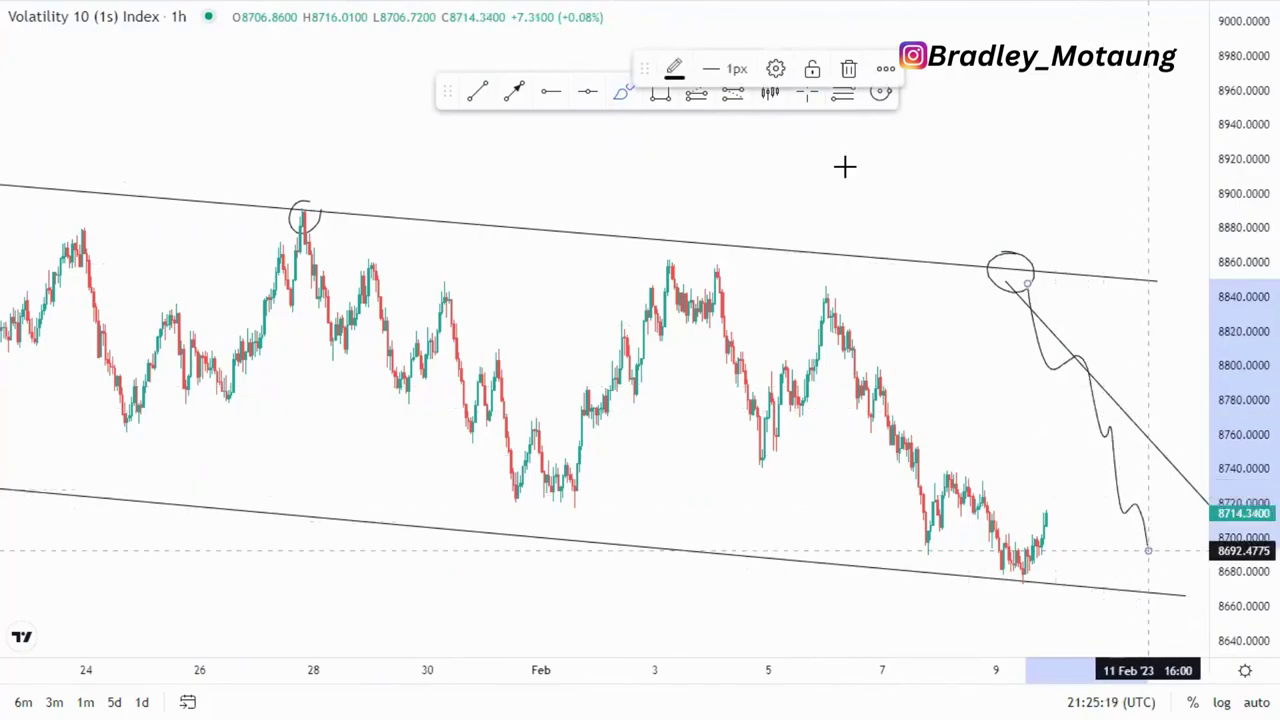
pyautogui.click(849, 70)
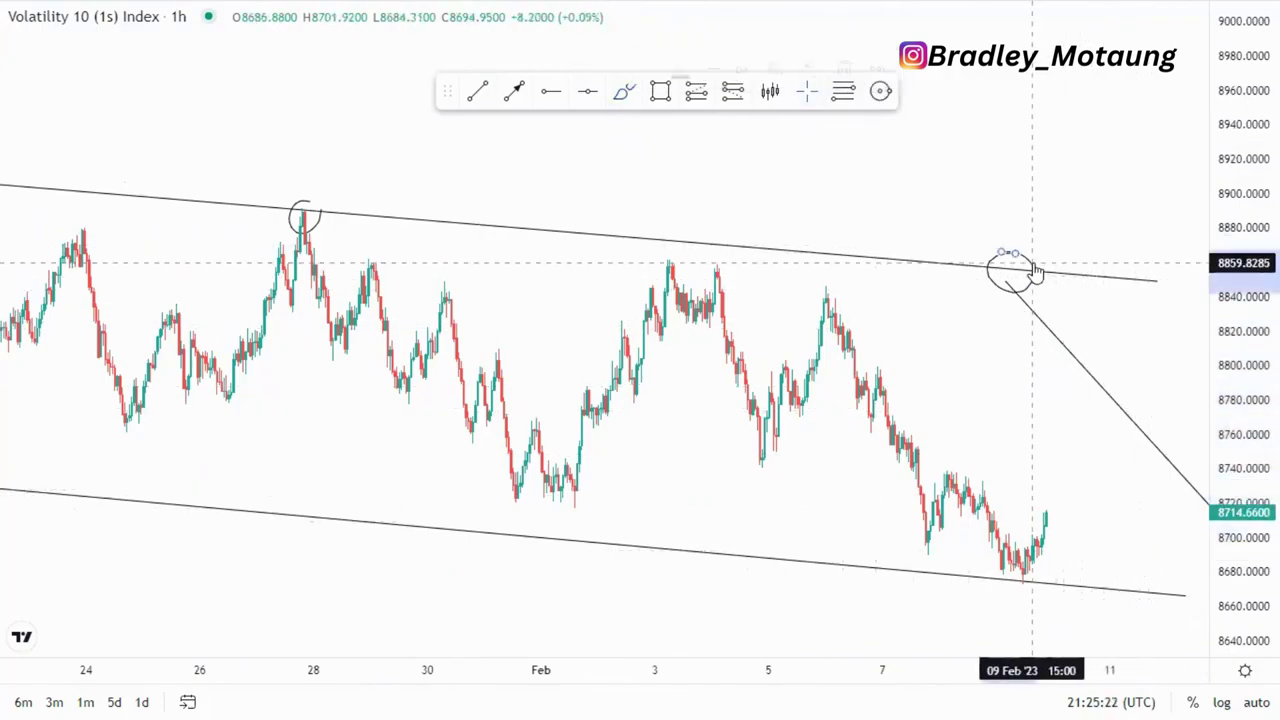
# Draw a steep falling channel over the 6–9 February decline, upper line from about 8845 to 8691, lower line from about 8773 to 8675
pyautogui.click(480, 92)
pyautogui.click(826, 289)
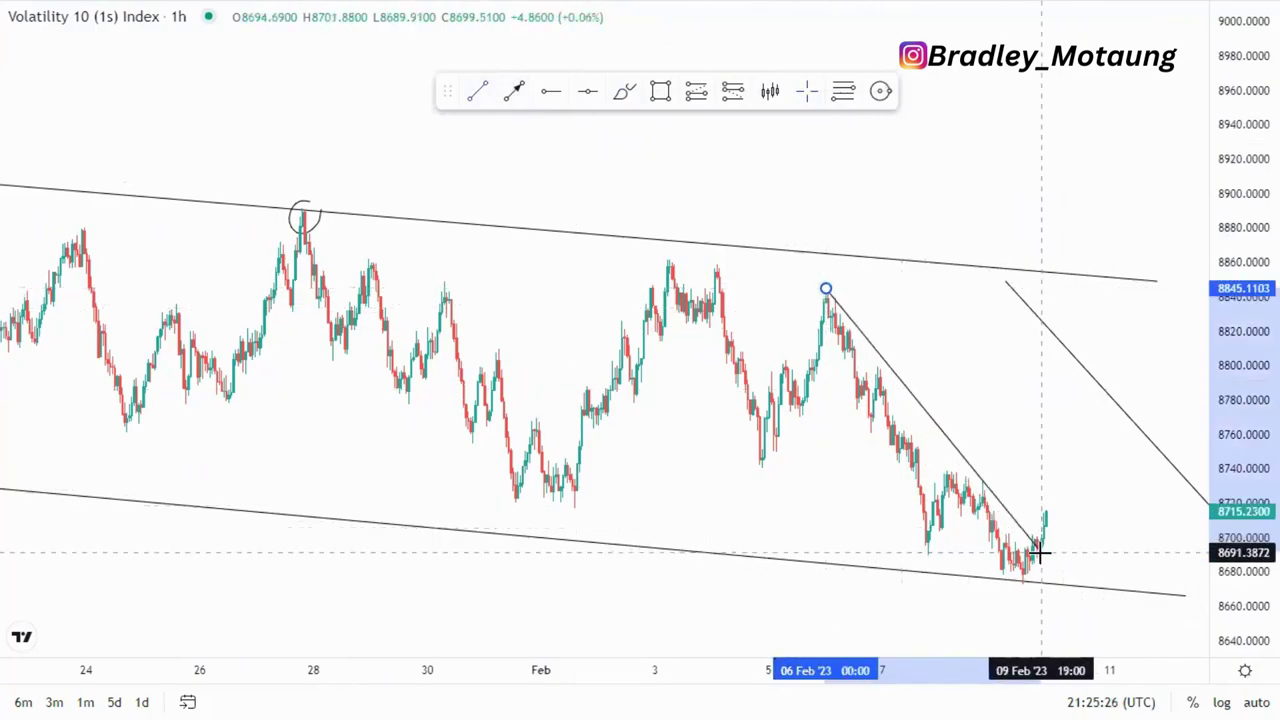
pyautogui.moveTo(1028, 415); pyautogui.dragTo(908, 333)
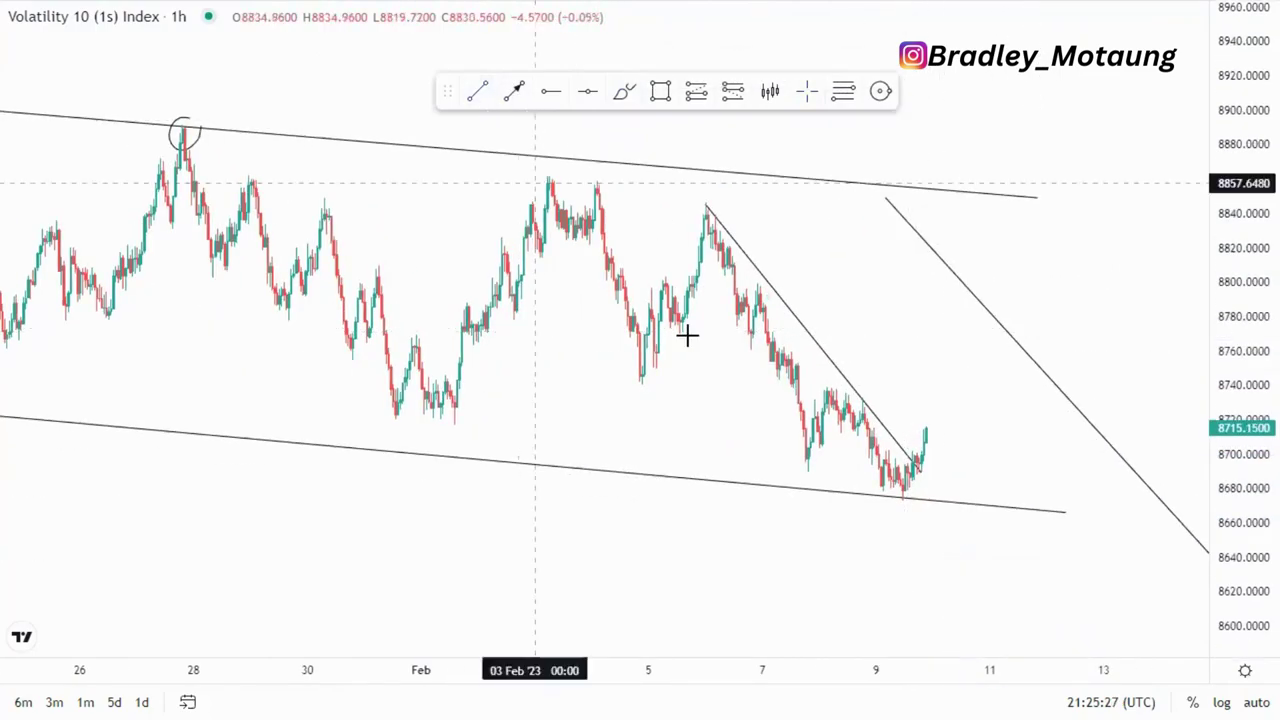
pyautogui.click(677, 320)
pyautogui.click(831, 497)
pyautogui.moveTo(684, 322); pyautogui.dragTo(681, 327)
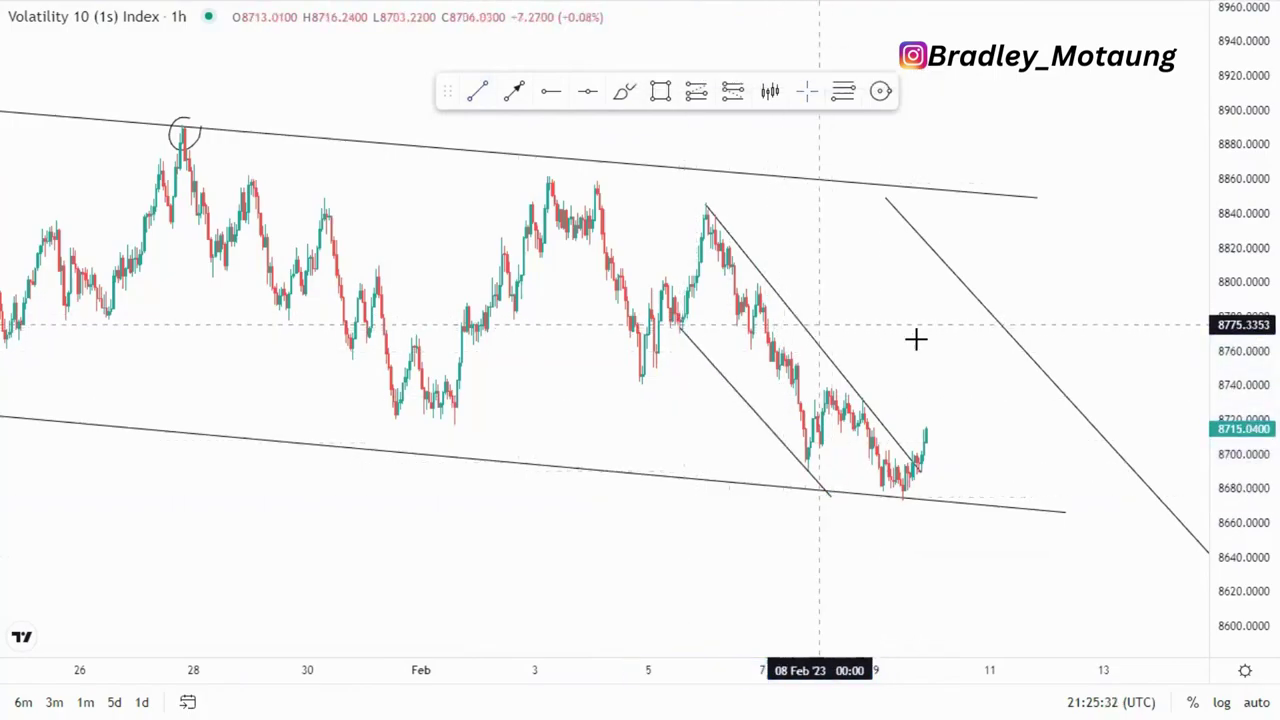
# Place a horizontal ray at about 8844 on the 6 February peak and delete the falling projection arrow
pyautogui.moveTo(914, 340); pyautogui.dragTo(777, 363)
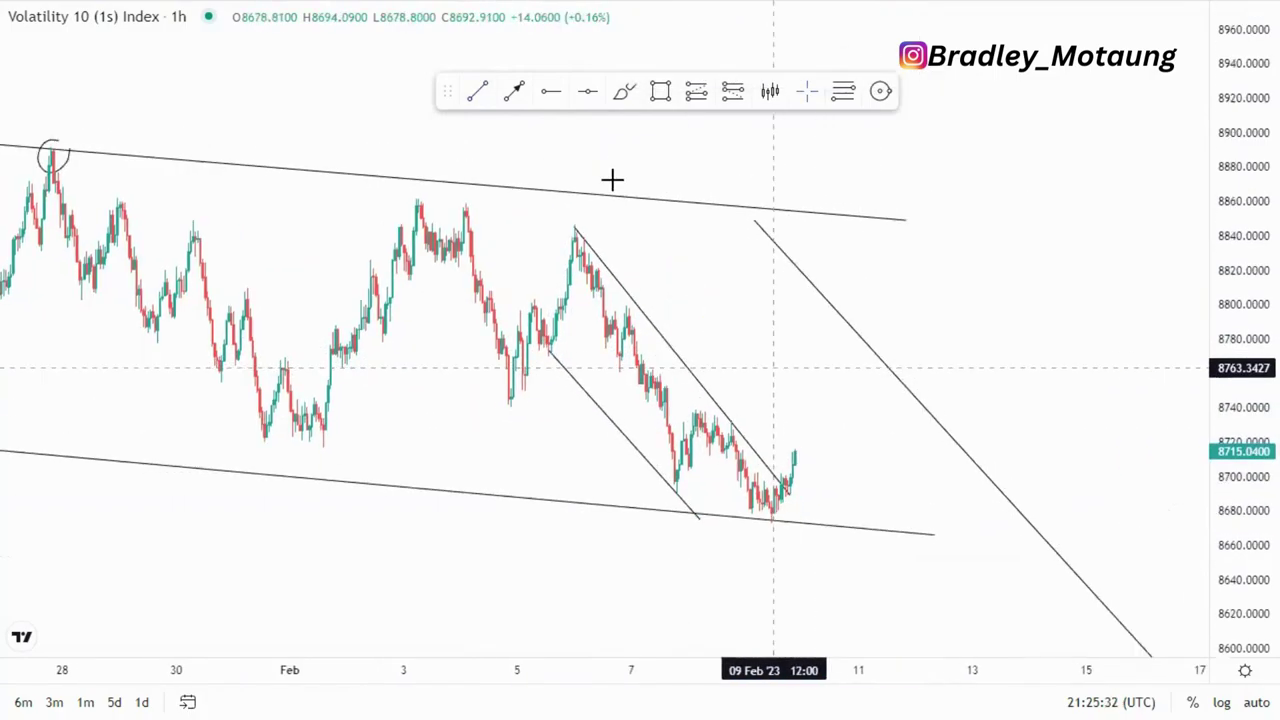
pyautogui.click(571, 231)
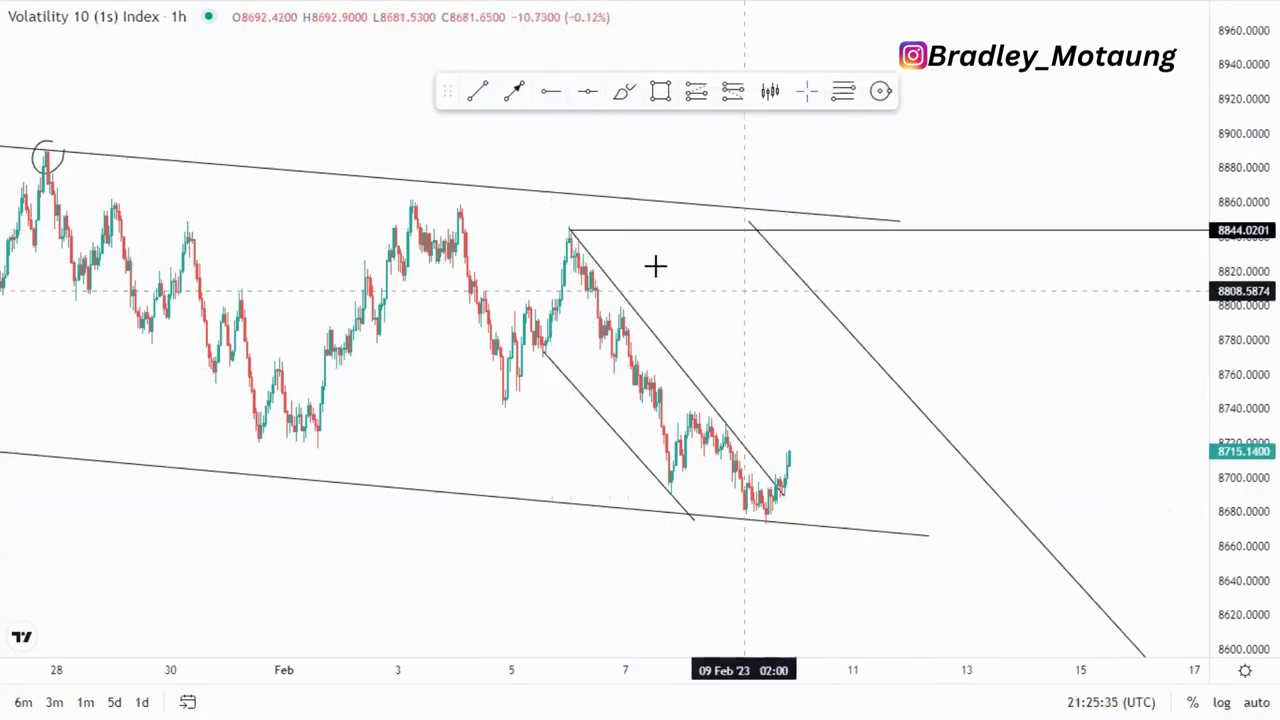
pyautogui.click(797, 272)
pyautogui.press('Delete')
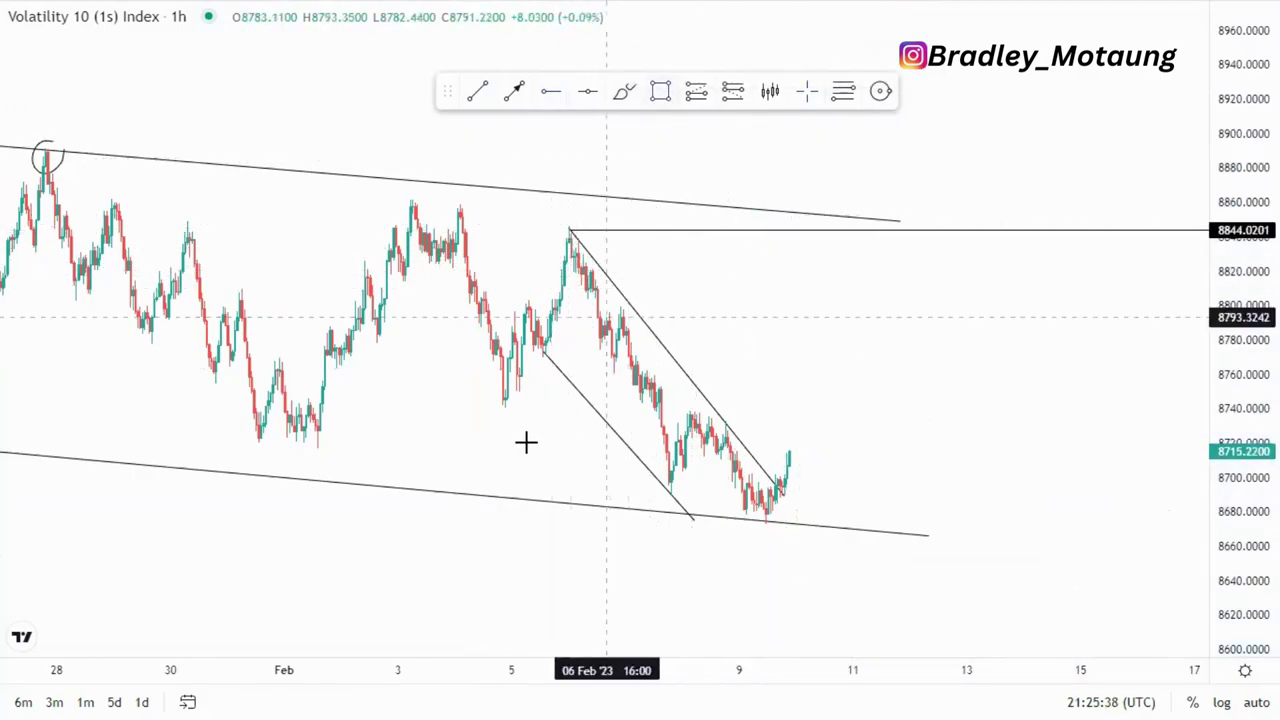
# Draw a rectangle zone at about 8709–8718 from the 1 February low across to 11 February
pyautogui.moveTo(316, 448)
pyautogui.mouseDown()
pyautogui.moveTo(863, 500)
pyautogui.moveTo(884, 449)
pyautogui.mouseUp()
pyautogui.click(872, 452)
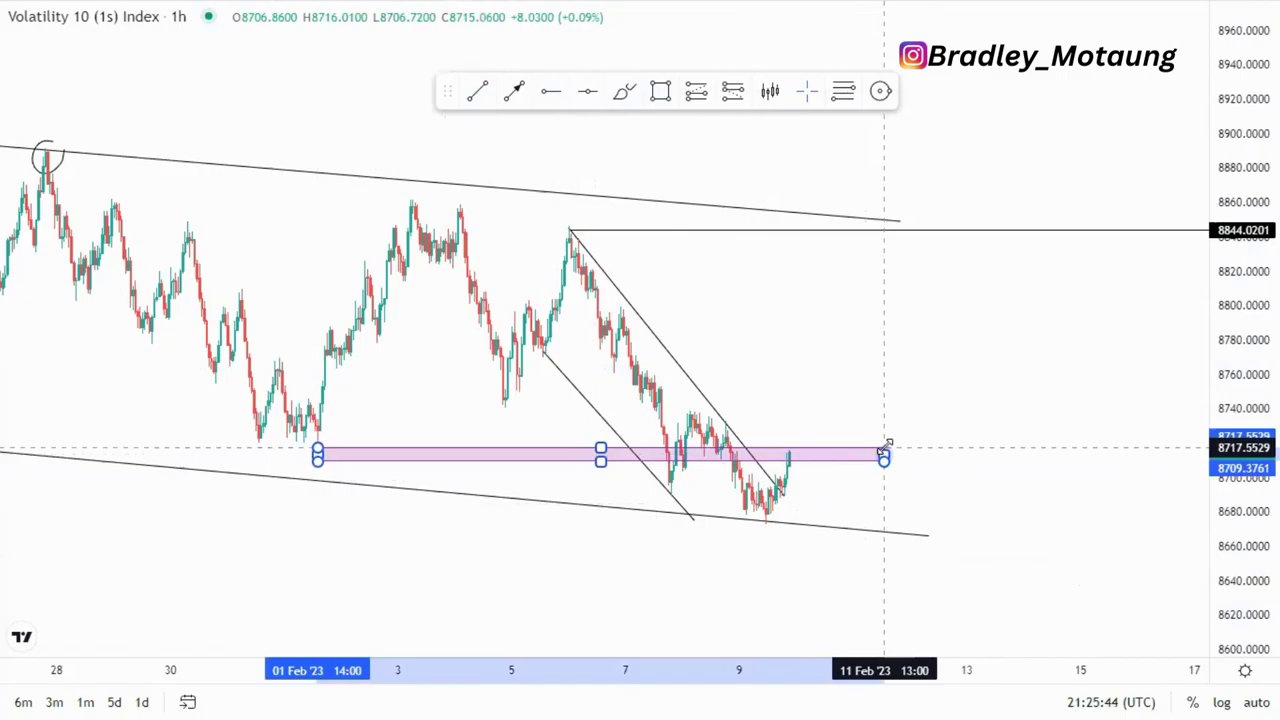
pyautogui.click(312, 521)
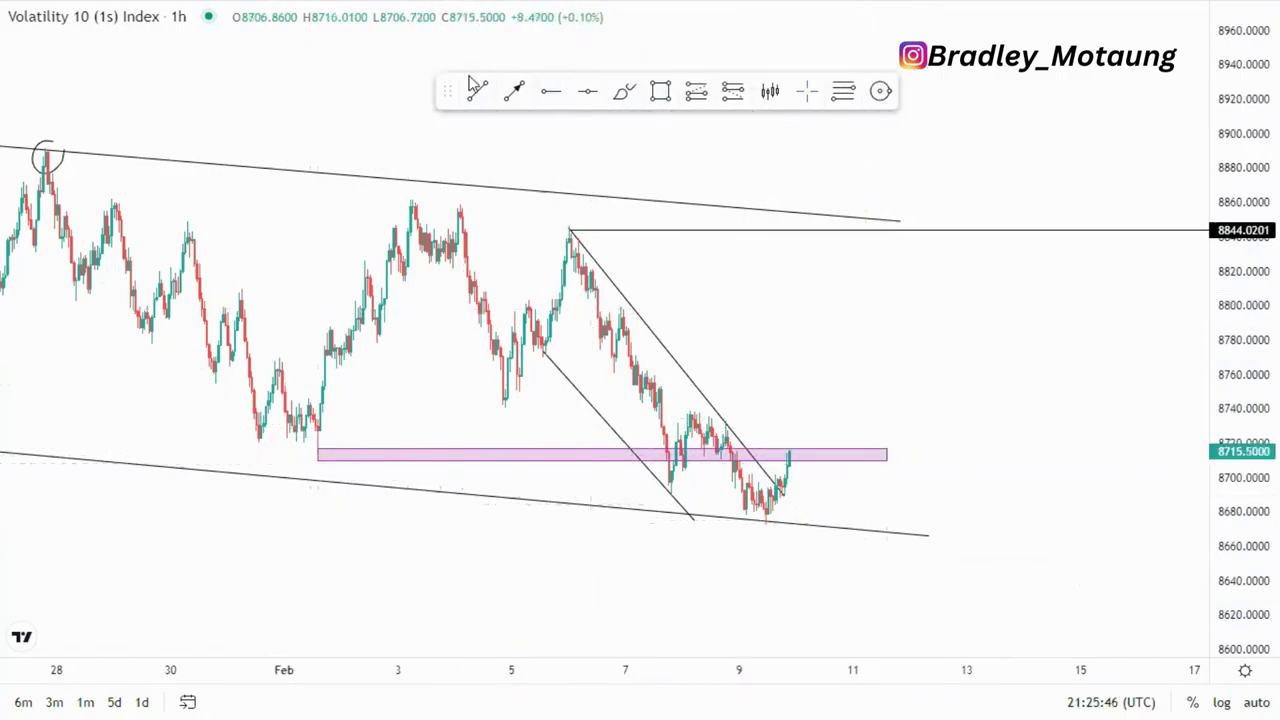
# Draw three arrows from the current price: up to about 8744, back down to the rectangle zone, and up to the 8844 ray
pyautogui.click(519, 91)
pyautogui.click(791, 457)
pyautogui.click(797, 403)
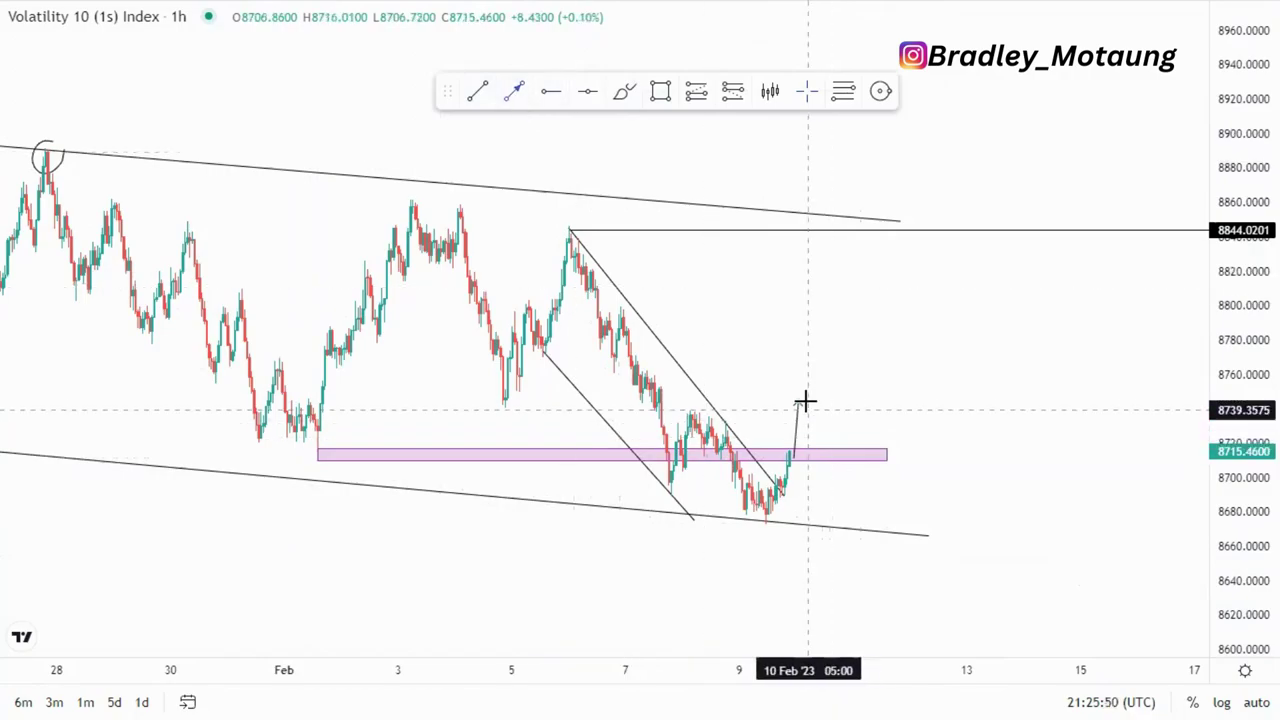
pyautogui.click(807, 402)
pyautogui.click(829, 450)
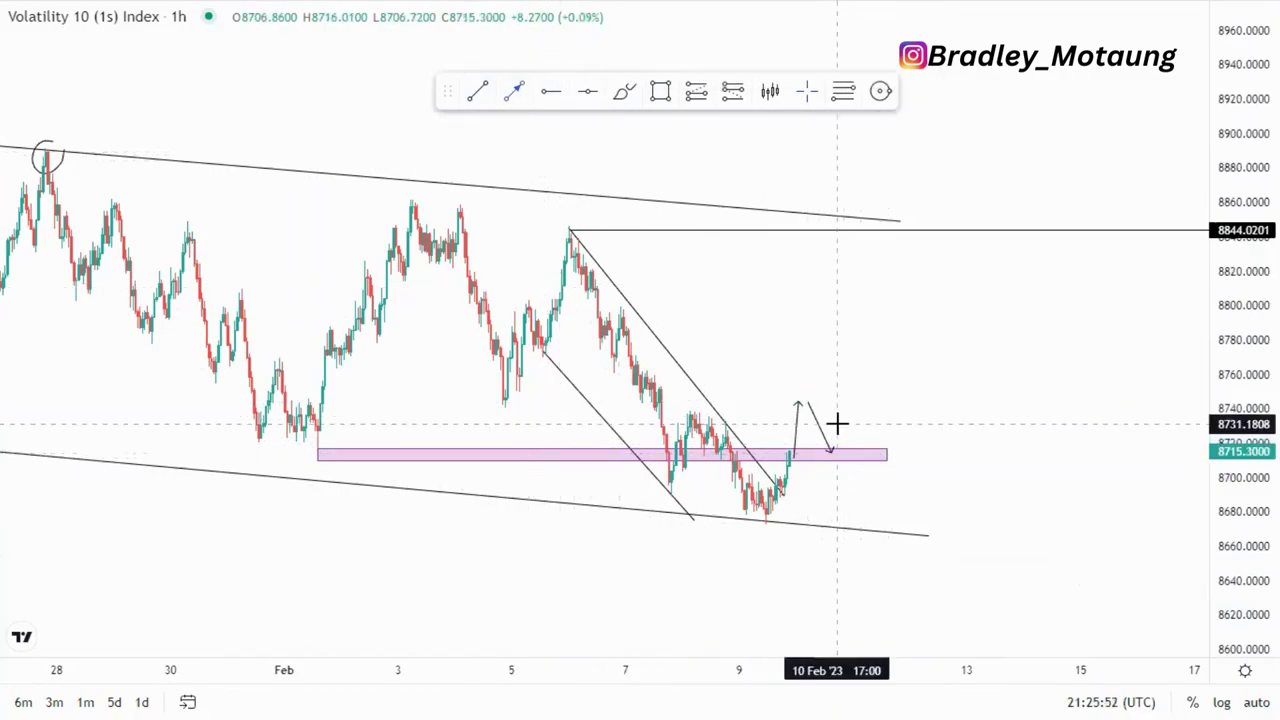
pyautogui.click(831, 454)
pyautogui.click(853, 226)
# Mark a rectangle at about 8836–8858 around the last arrow's tip and draw an arrow from it down to about 8594
pyautogui.moveTo(958, 353); pyautogui.dragTo(872, 330)
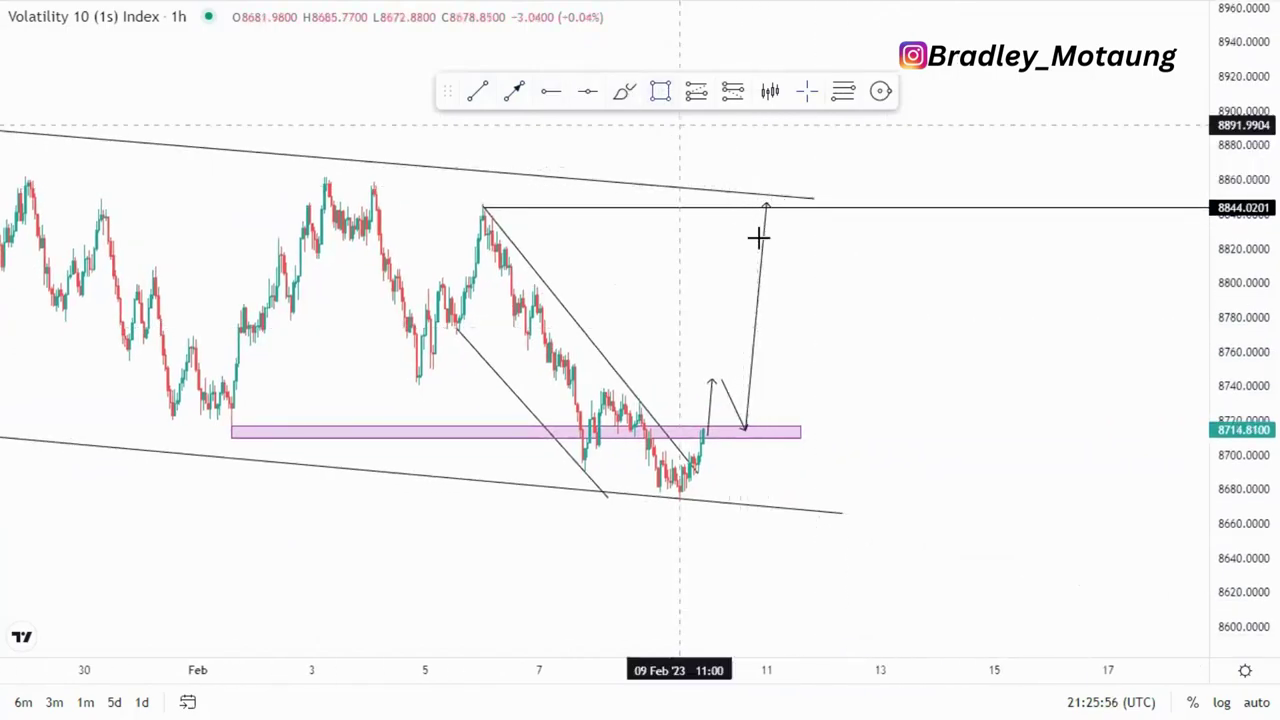
pyautogui.click(757, 222)
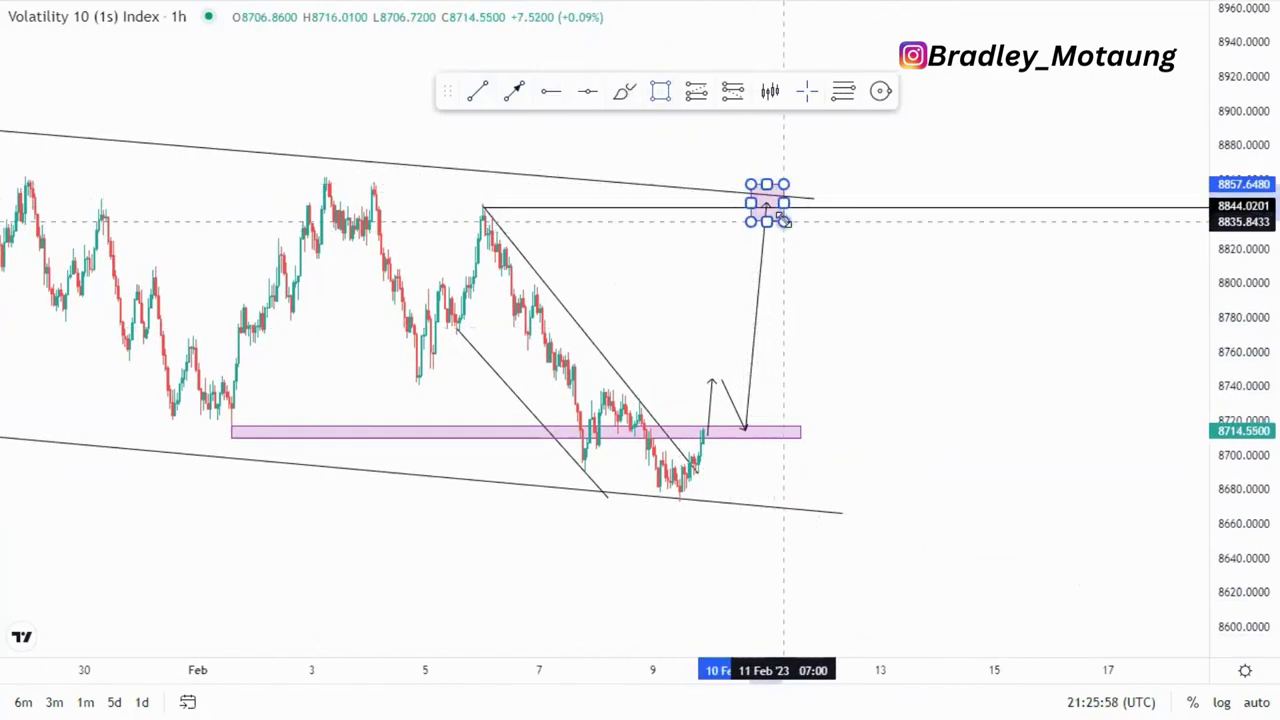
pyautogui.click(784, 221)
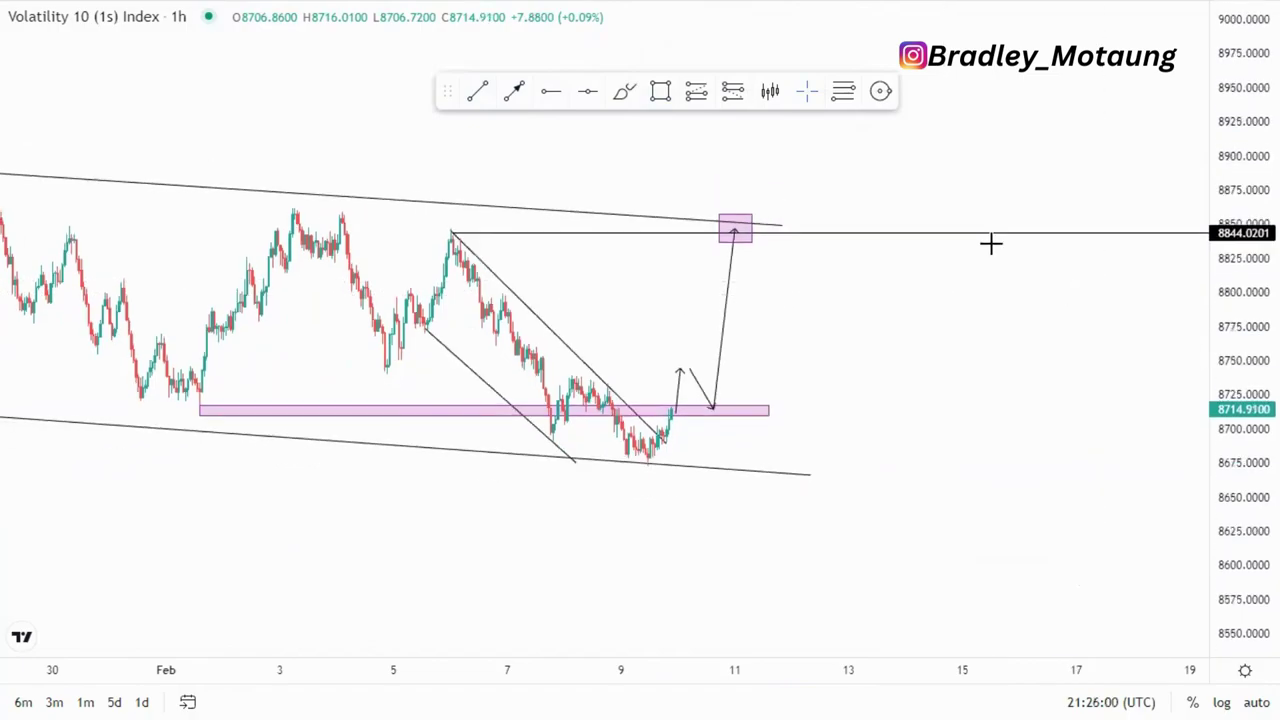
pyautogui.click(748, 234)
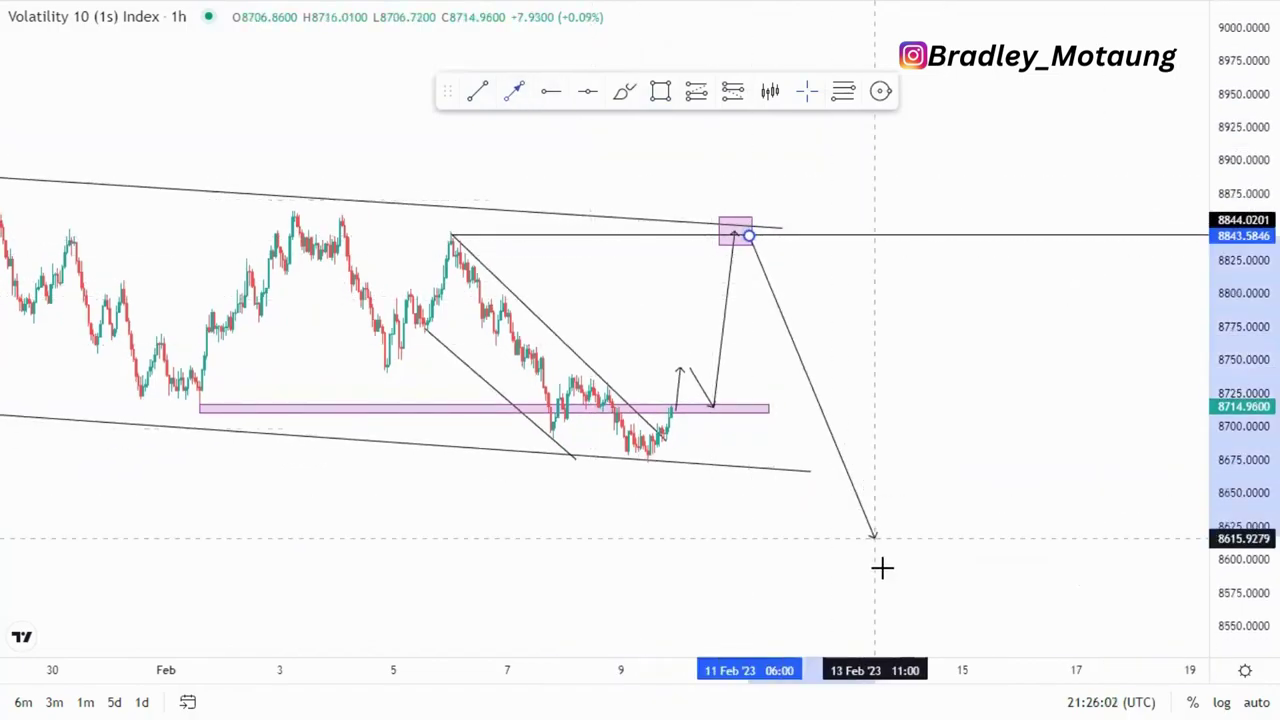
pyautogui.click(882, 567)
# Delete the falling projection arrow and the small rectangle at the 8844 ray
pyautogui.moveTo(688, 530); pyautogui.dragTo(839, 535)
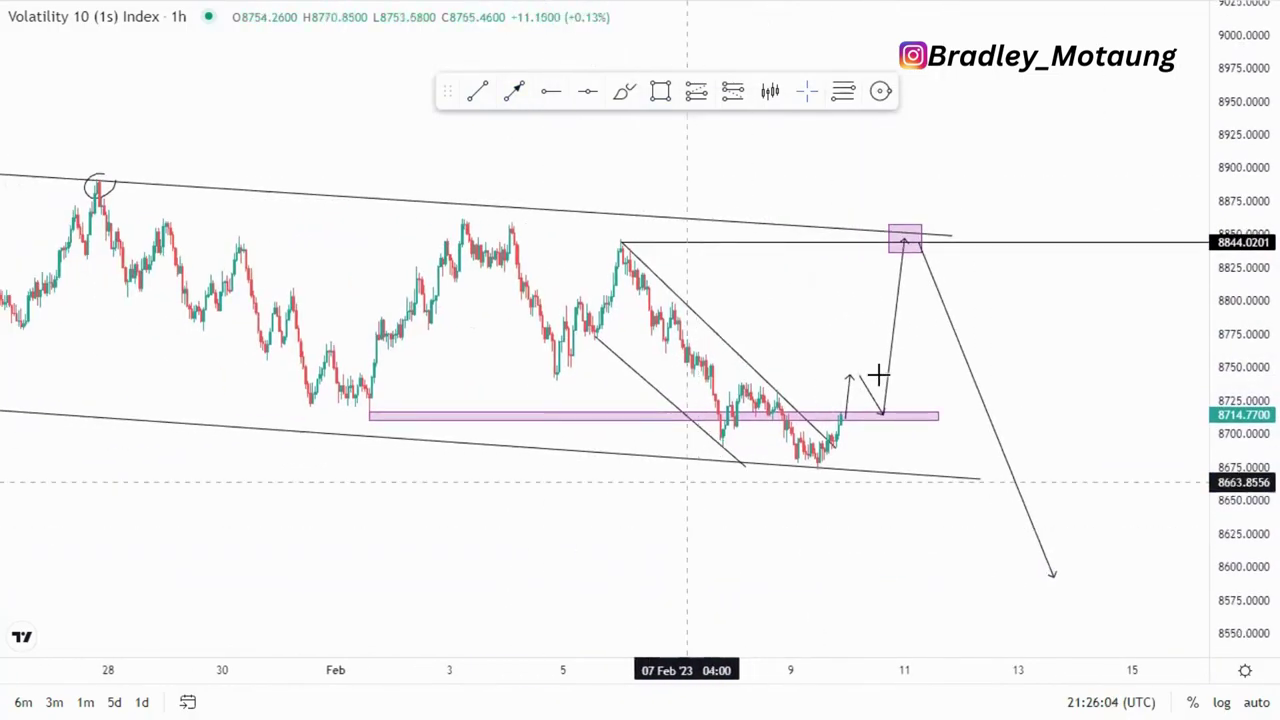
pyautogui.press('Delete')
pyautogui.click(906, 243)
# Copy the 1 to about 4 February price bars as a bars pattern reaching the channel's upper line, and delete the rising arrow to the ray
pyautogui.click(770, 91)
pyautogui.click(371, 343)
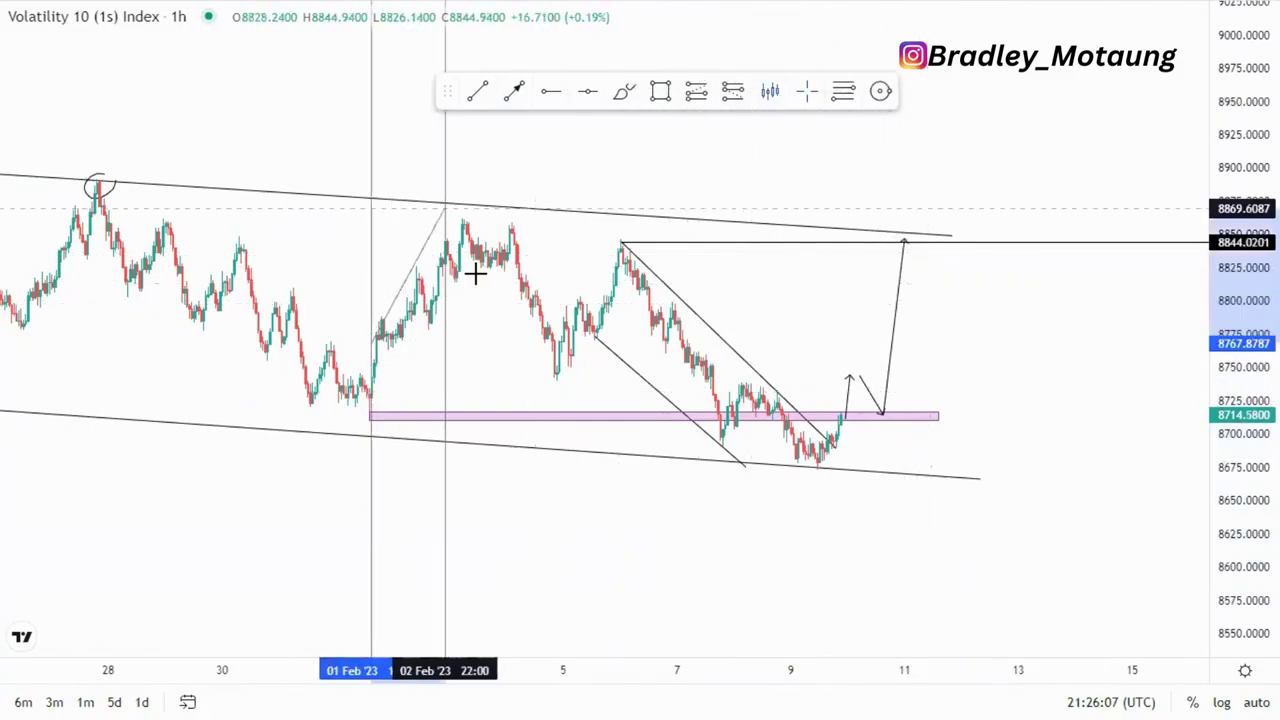
pyautogui.click(499, 233)
pyautogui.moveTo(454, 227); pyautogui.dragTo(896, 270)
pyautogui.click(983, 317)
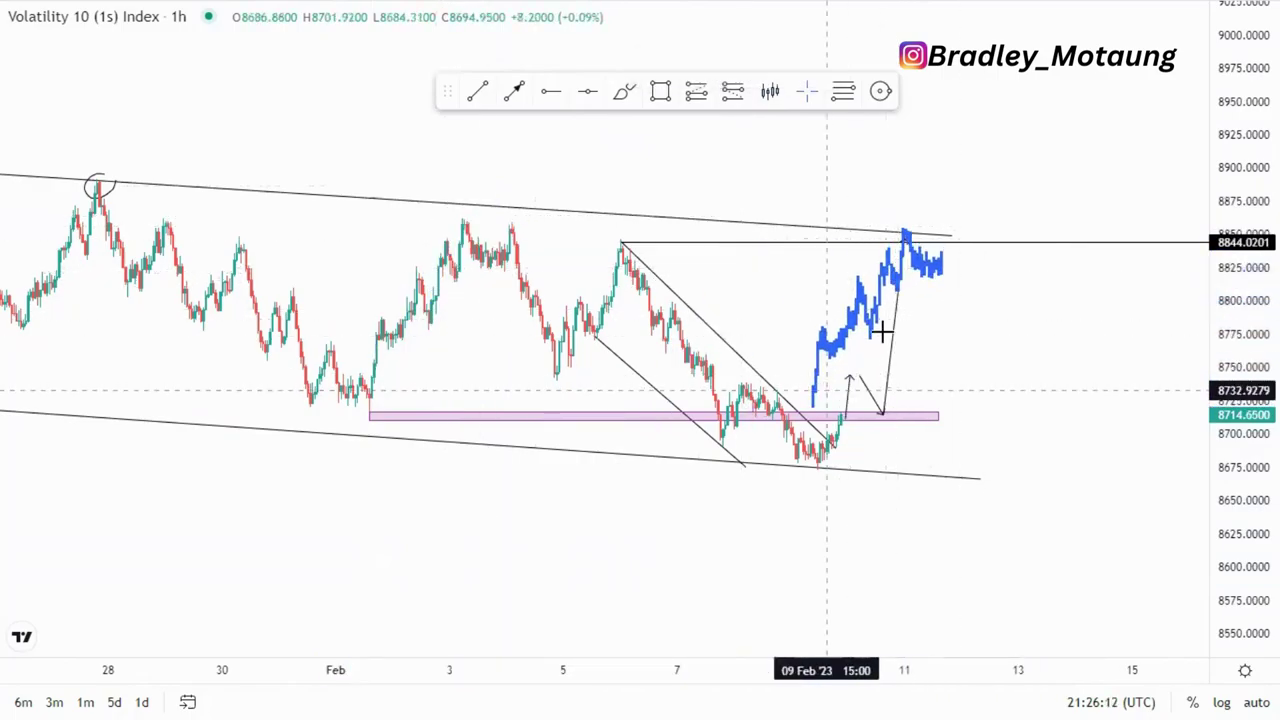
pyautogui.click(892, 358)
pyautogui.press('Delete')
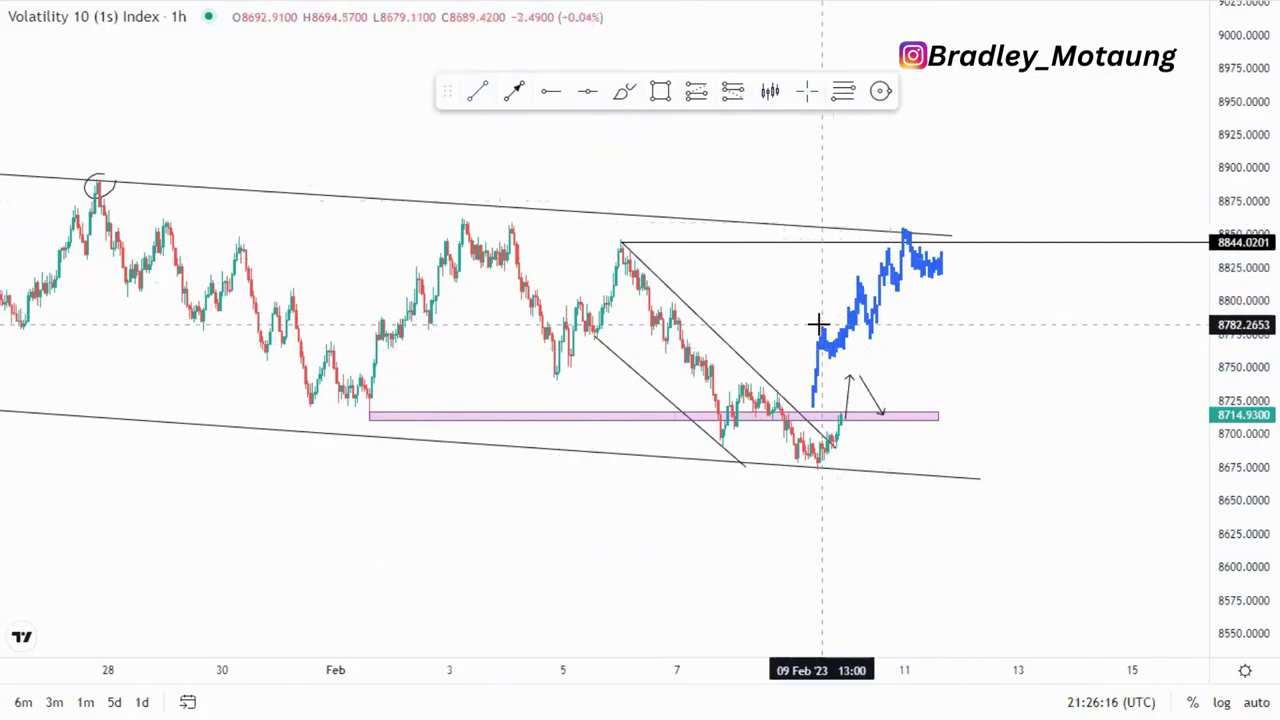
# Draw rising trend lines along the blue bars pattern's highs, from about 8782 to 8857, and its lows, from about 8720 to 8832
pyautogui.click(817, 325)
pyautogui.click(903, 228)
pyautogui.click(936, 341)
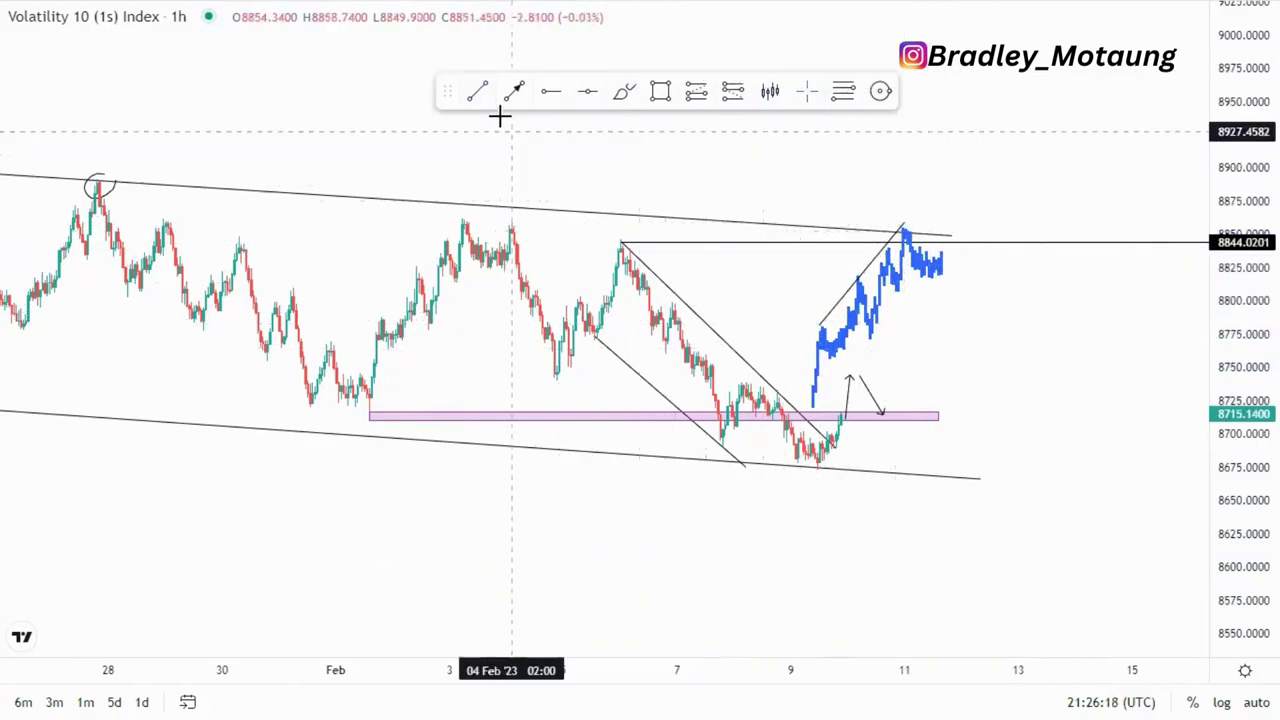
pyautogui.click(480, 92)
pyautogui.click(819, 407)
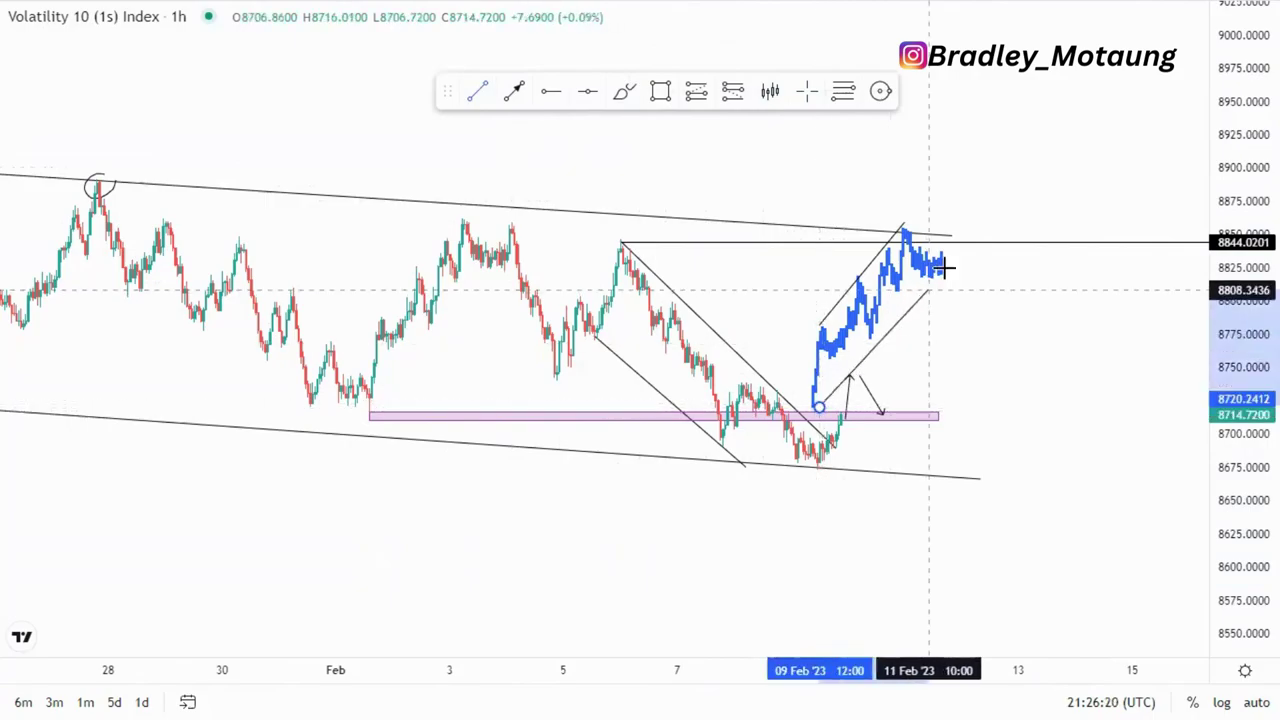
pyautogui.click(950, 258)
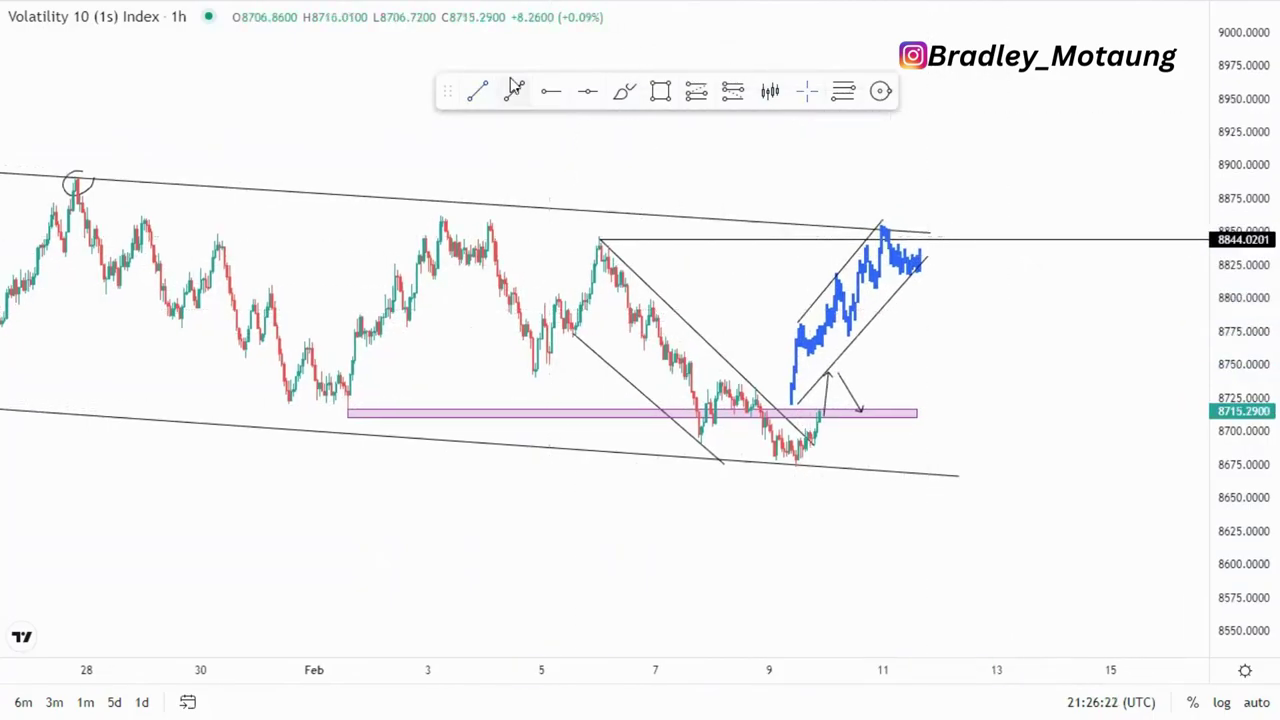
# Draw an arrow from the end of the blue bars pattern at about 8838 down to about 8669 on 12 February
pyautogui.click(926, 258)
pyautogui.click(984, 470)
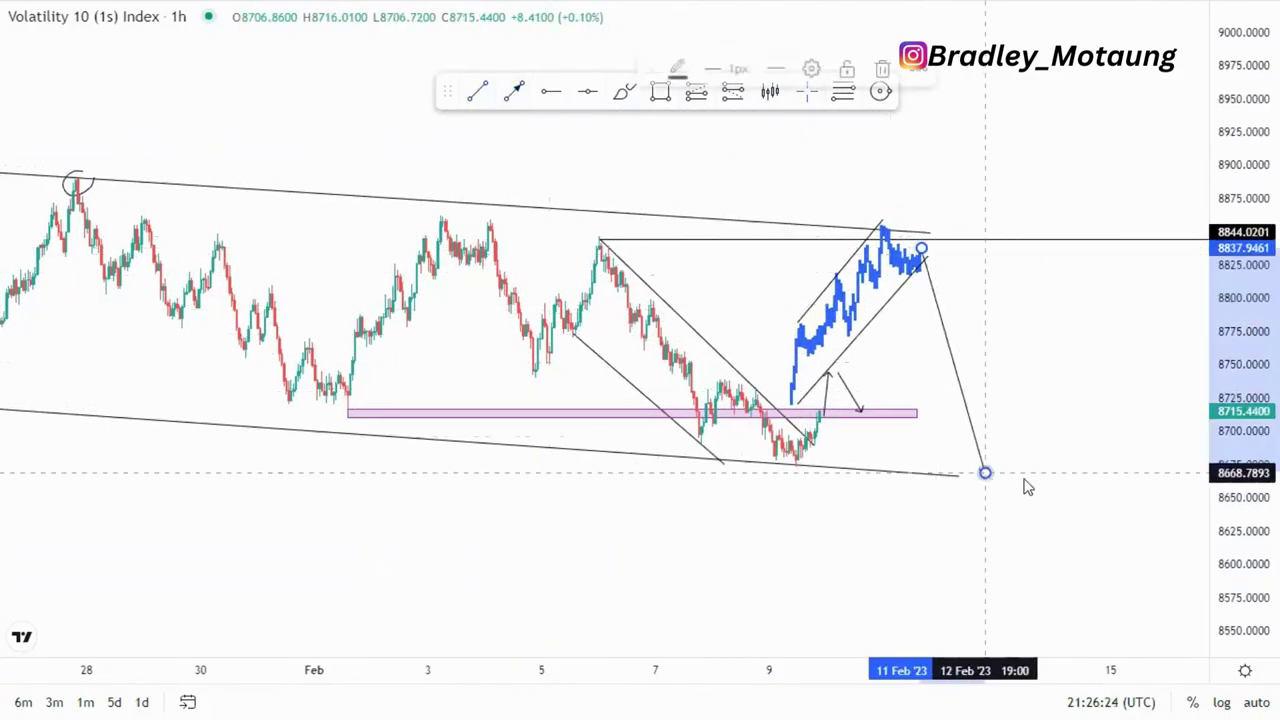
pyautogui.click(770, 455)
# Circle the 6 February high at the 8844 ray and the peak of the blue bars pattern with the brush
pyautogui.scroll(-5, 574, 306)
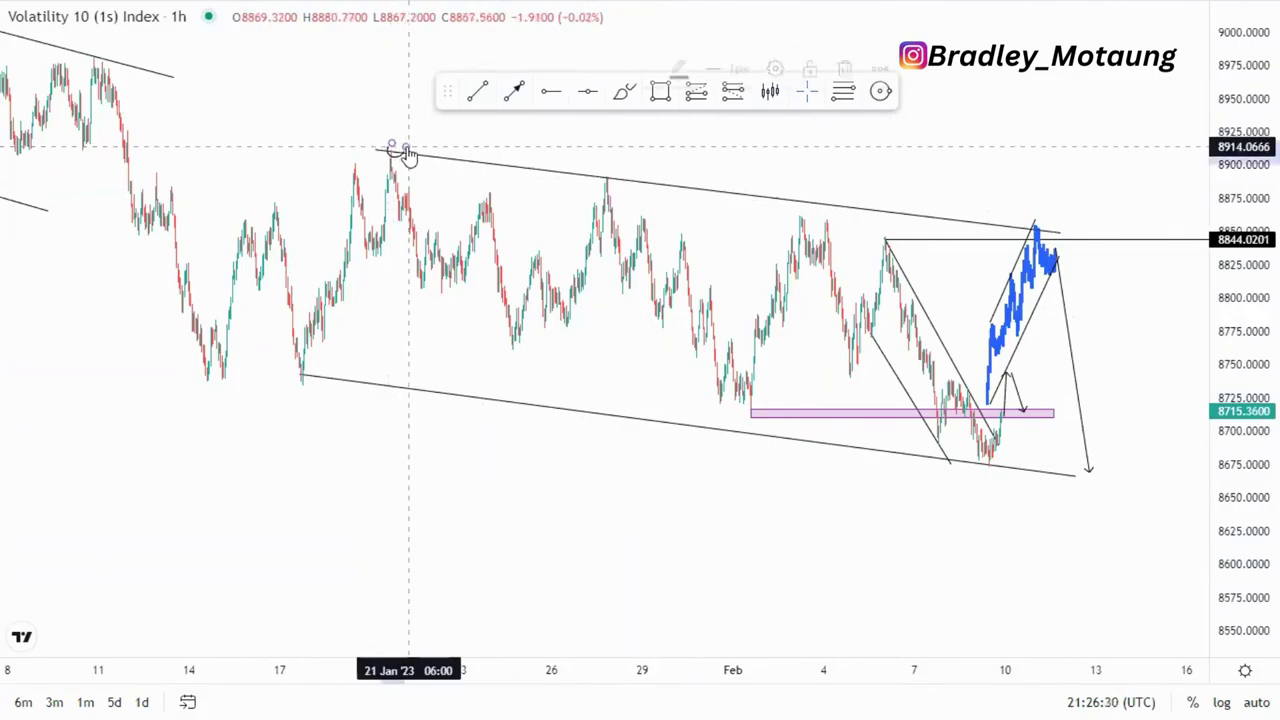
pyautogui.scroll(5, 782, 332)
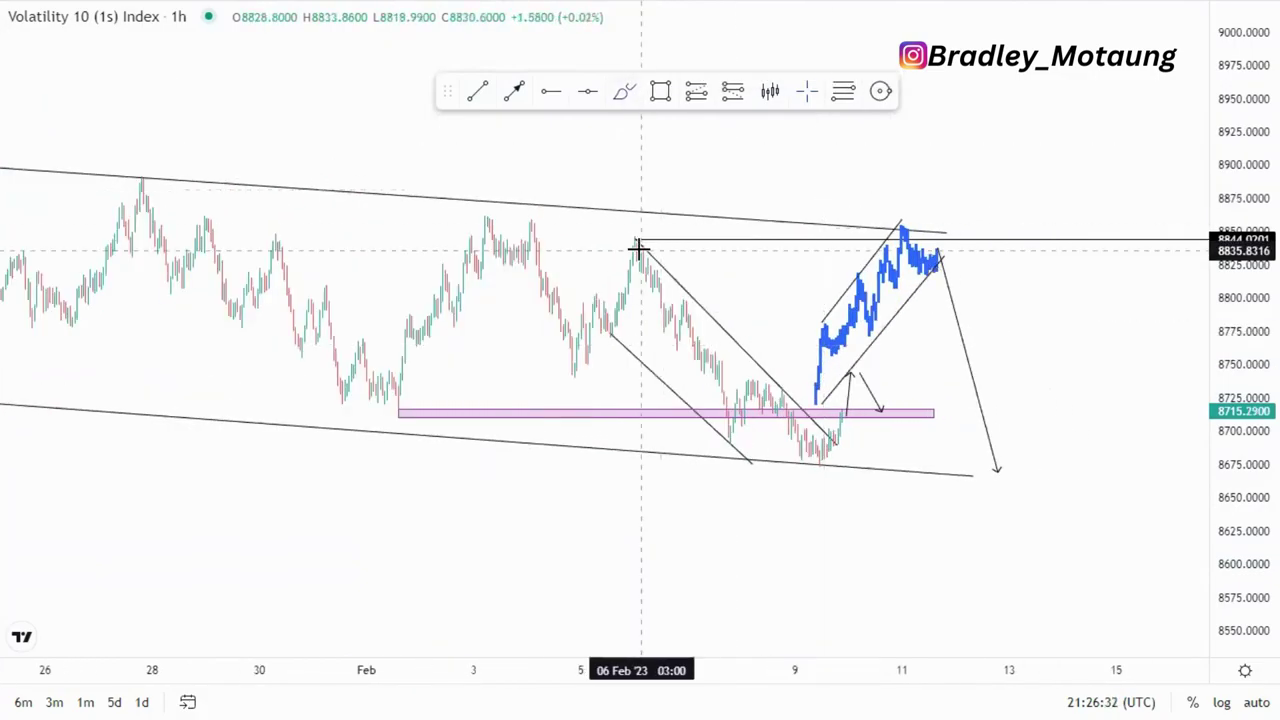
pyautogui.moveTo(630, 242); pyautogui.dragTo(640, 250)
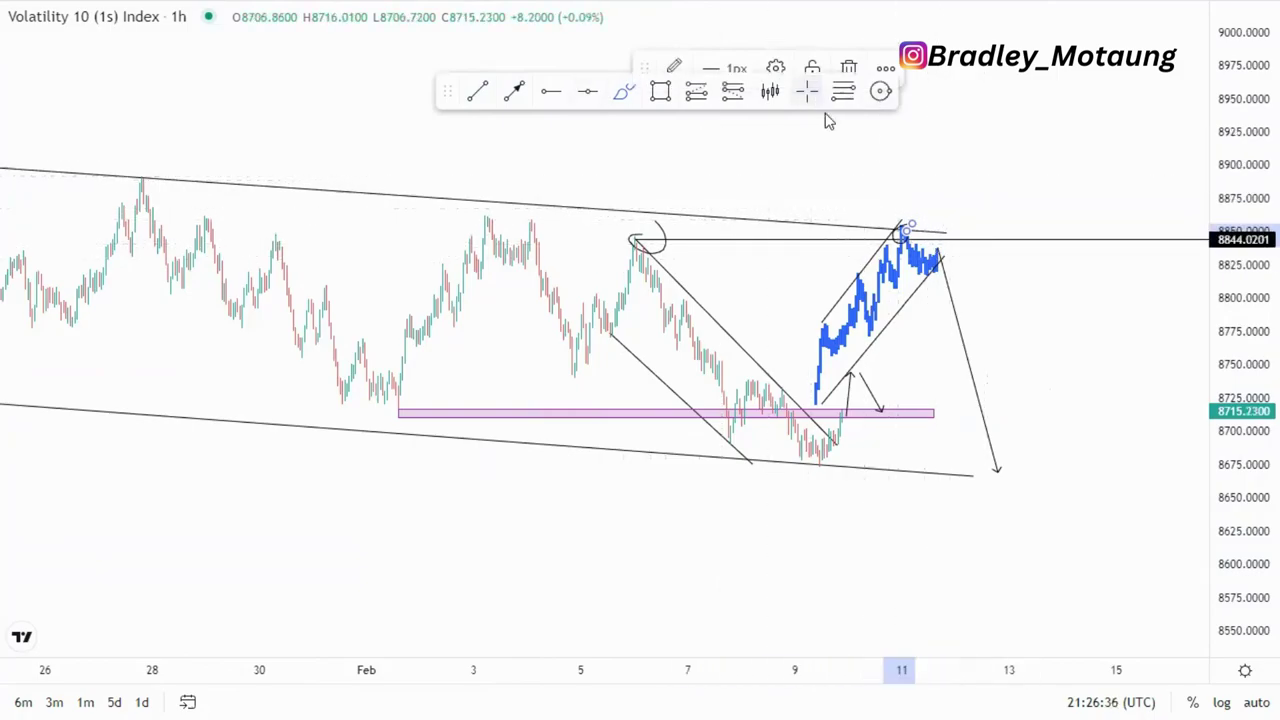
# Place a short position from 11 February with entry at about 8837.9, stop at about 8867.5 and target at about 8665.3
pyautogui.click(735, 91)
pyautogui.click(918, 247)
pyautogui.moveTo(918, 187); pyautogui.dragTo(918, 208)
pyautogui.moveTo(918, 306); pyautogui.dragTo(918, 477)
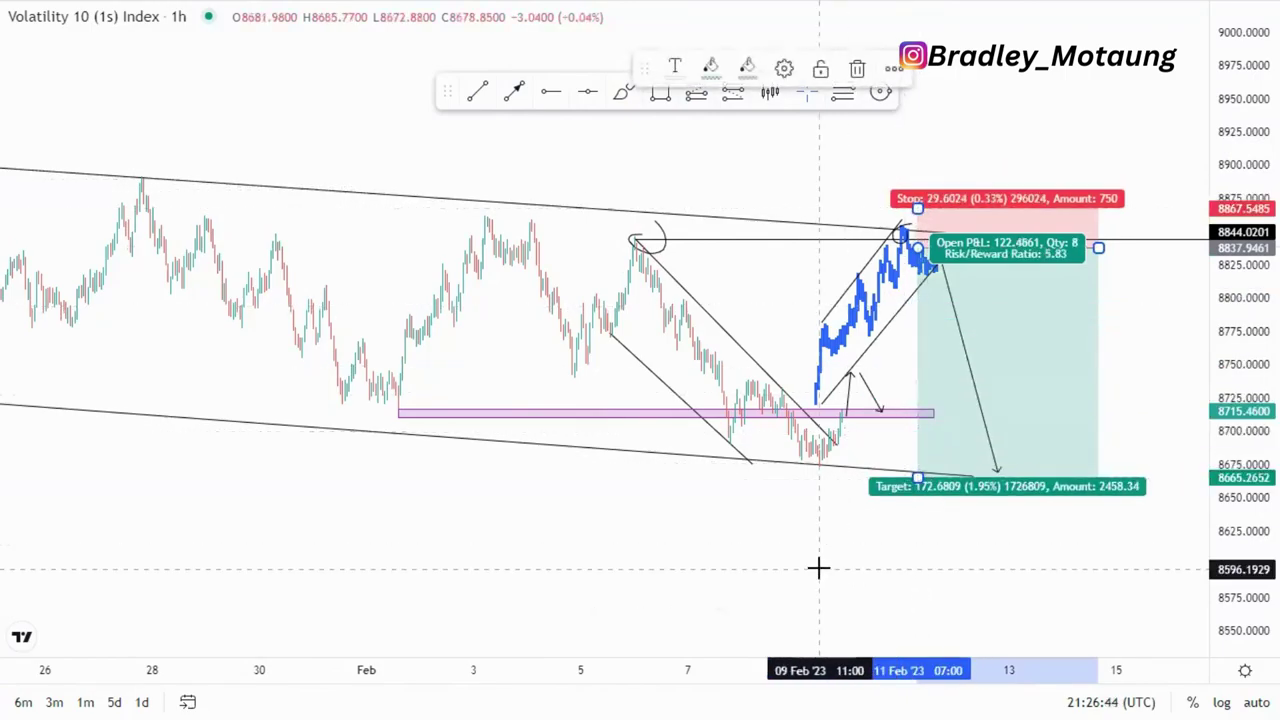
# Extend the short position's target down to the long-term rising trend line at about 8515.8
pyautogui.moveTo(819, 568); pyautogui.dragTo(648, 430)
pyautogui.scroll(-2, 674, 483)
pyautogui.moveTo(840, 342); pyautogui.dragTo(840, 541)
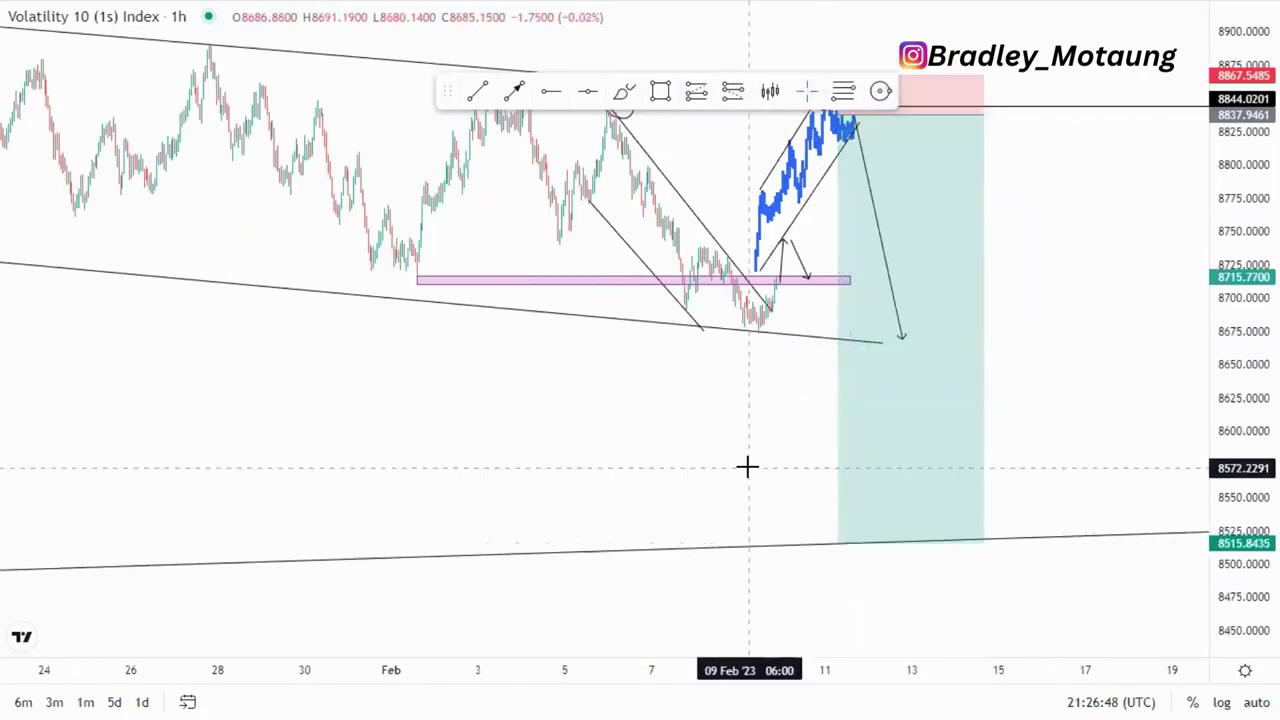
pyautogui.scroll(-2, 748, 467)
pyautogui.scroll(5, 748, 466)
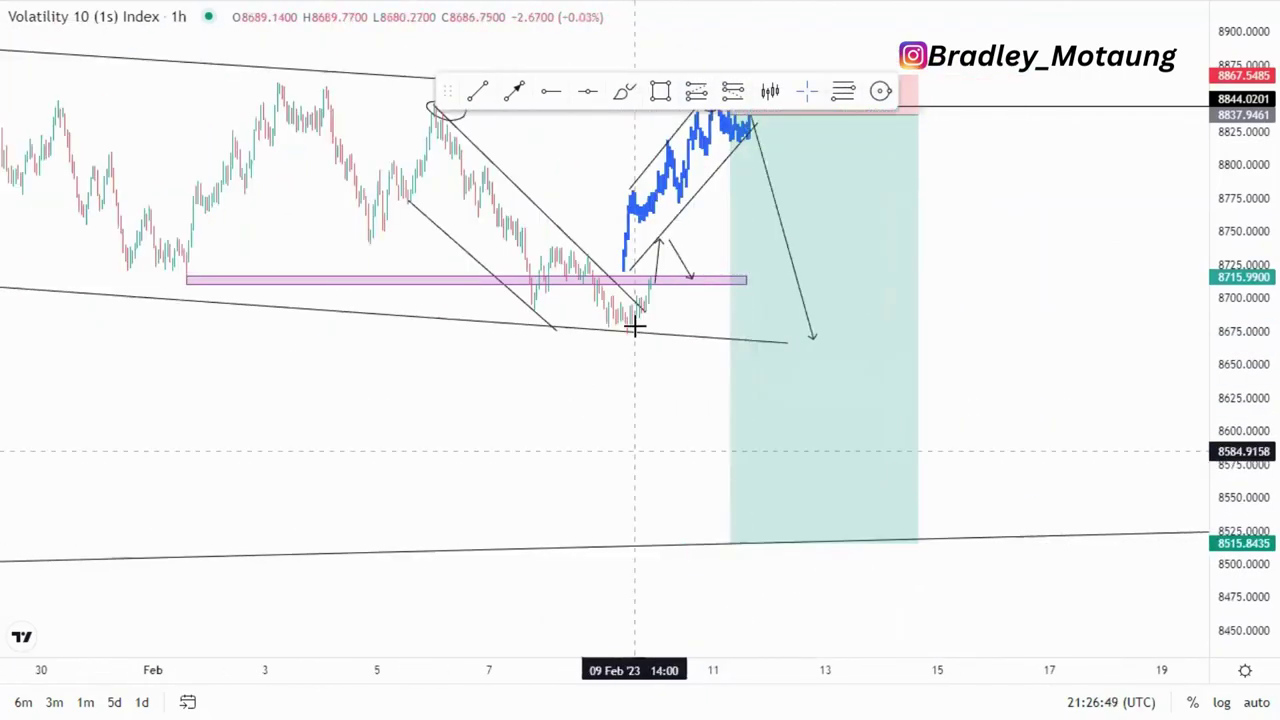
# Delete the blue bars pattern with its trend lines and peak circle, the two short projection arrows at the zone, and the short position
pyautogui.moveTo(1040, 331); pyautogui.dragTo(1094, 409)
pyautogui.click(752, 258)
pyautogui.press('Delete')
pyautogui.click(769, 177)
pyautogui.press('Delete')
pyautogui.click(787, 172)
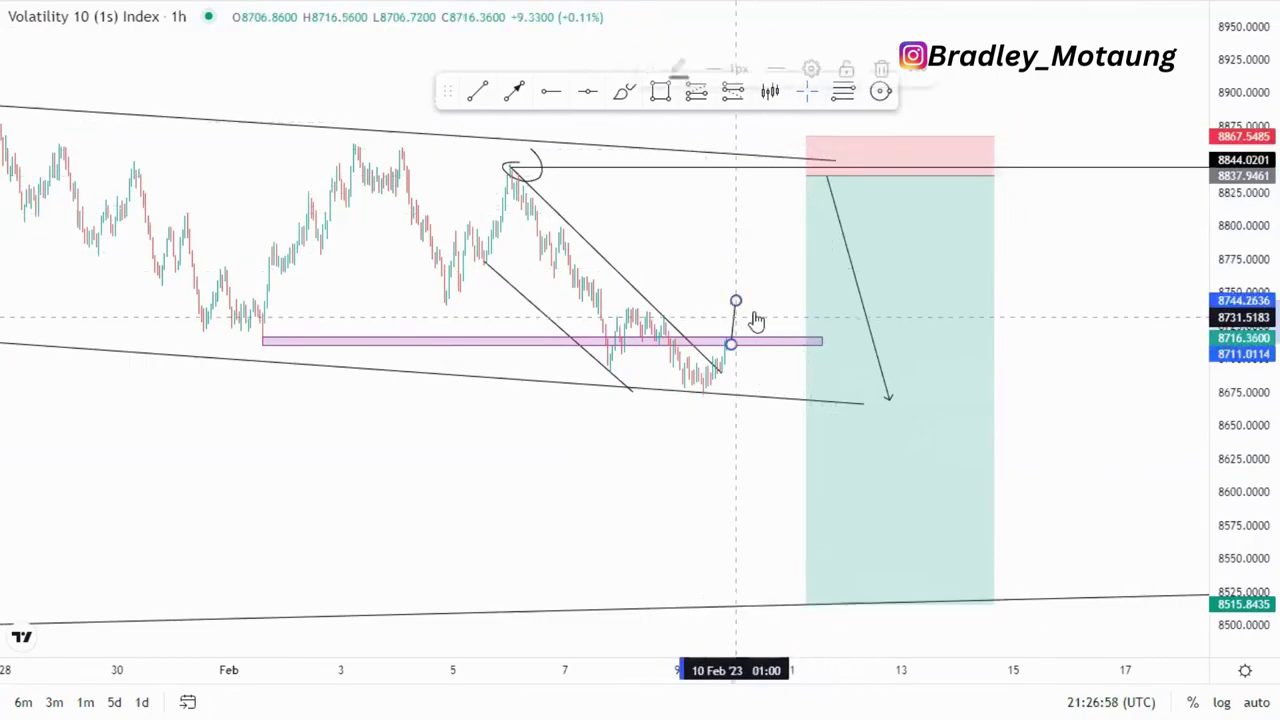
pyautogui.press('Delete')
pyautogui.click(851, 237)
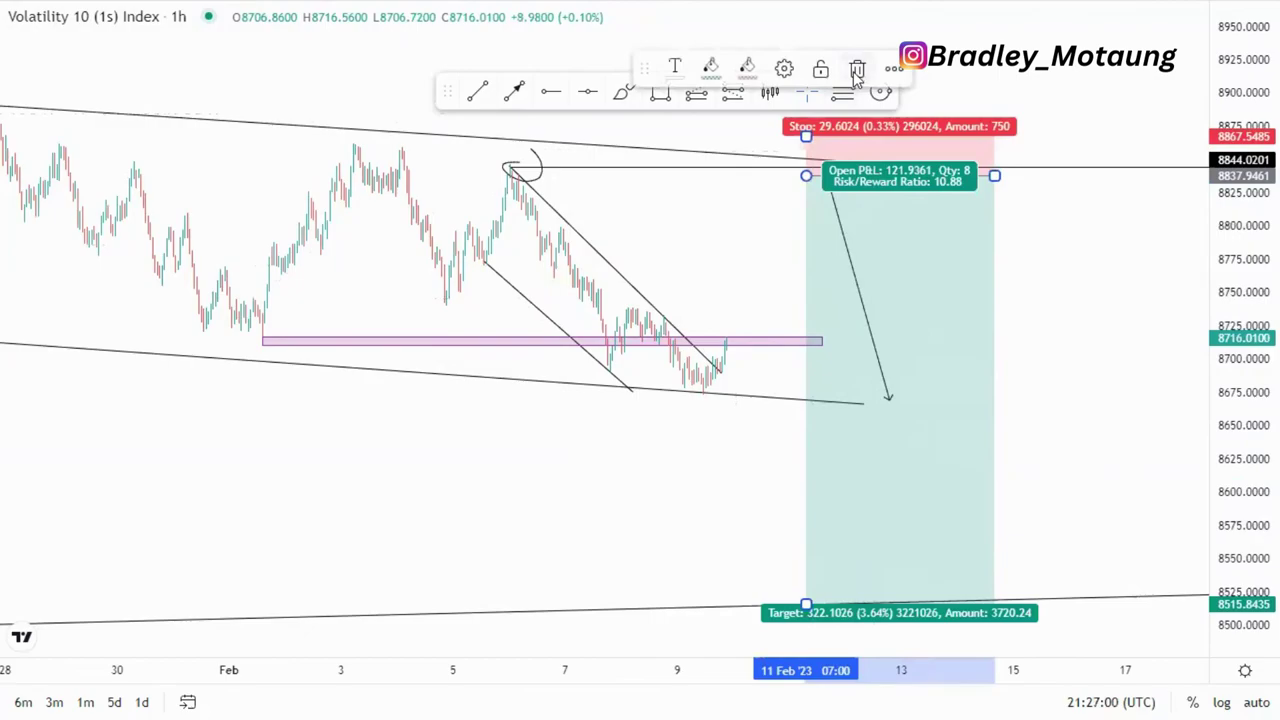
pyautogui.press('Delete')
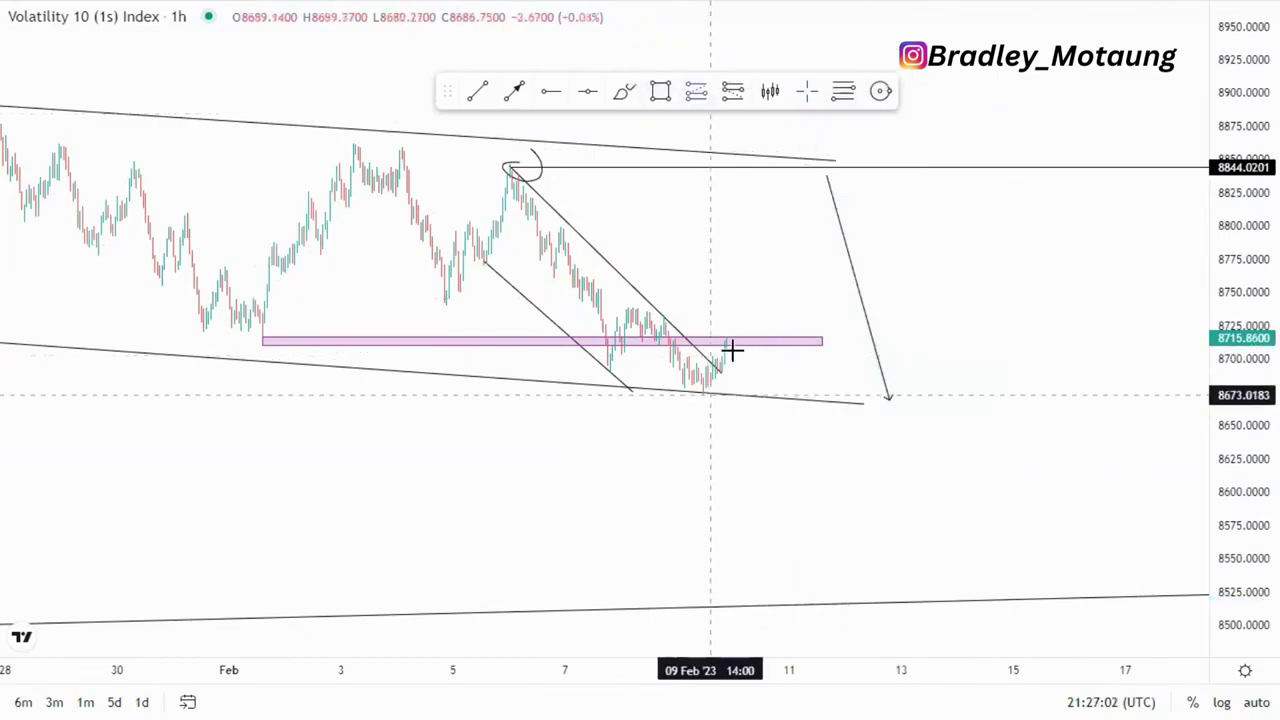
# Place a long position at the current price with entry at about 8716.7, stop at about 8692.0 and target at about 8845.0
pyautogui.click(730, 337)
pyautogui.click(608, 486)
pyautogui.moveTo(731, 392); pyautogui.dragTo(731, 369)
pyautogui.click(707, 472)
pyautogui.scroll(3, 686, 485)
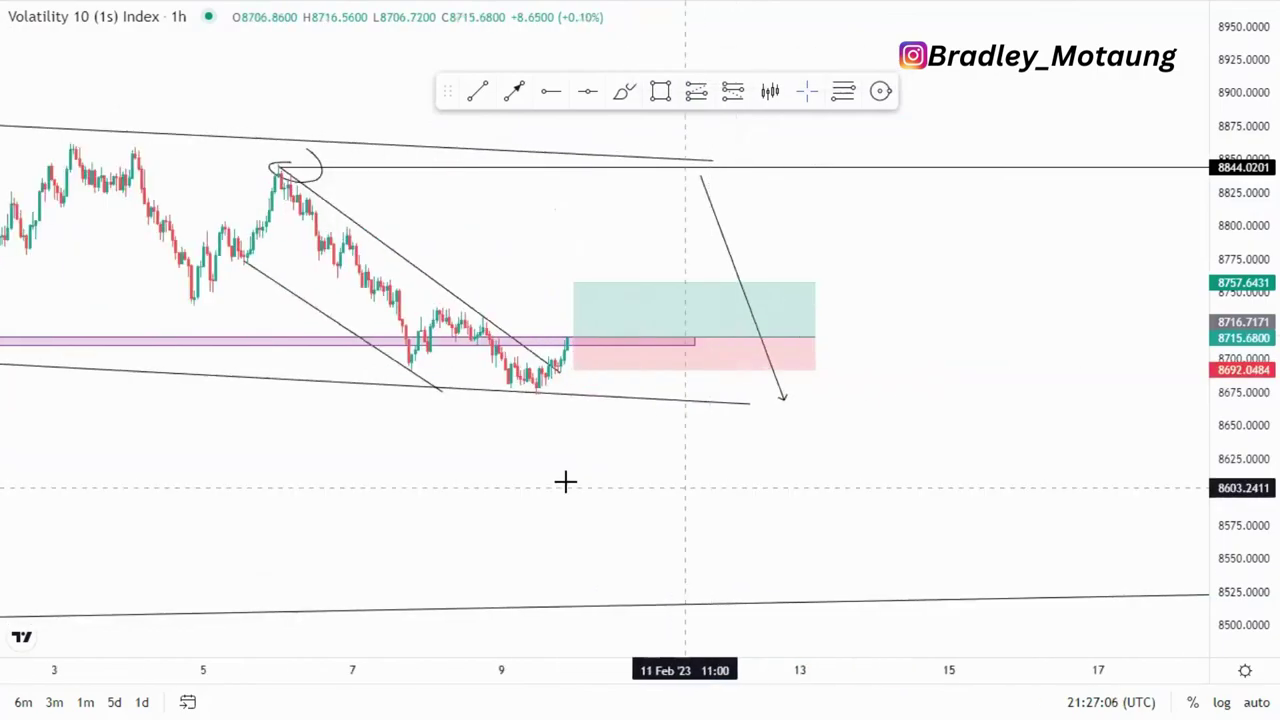
pyautogui.moveTo(575, 481); pyautogui.dragTo(724, 479)
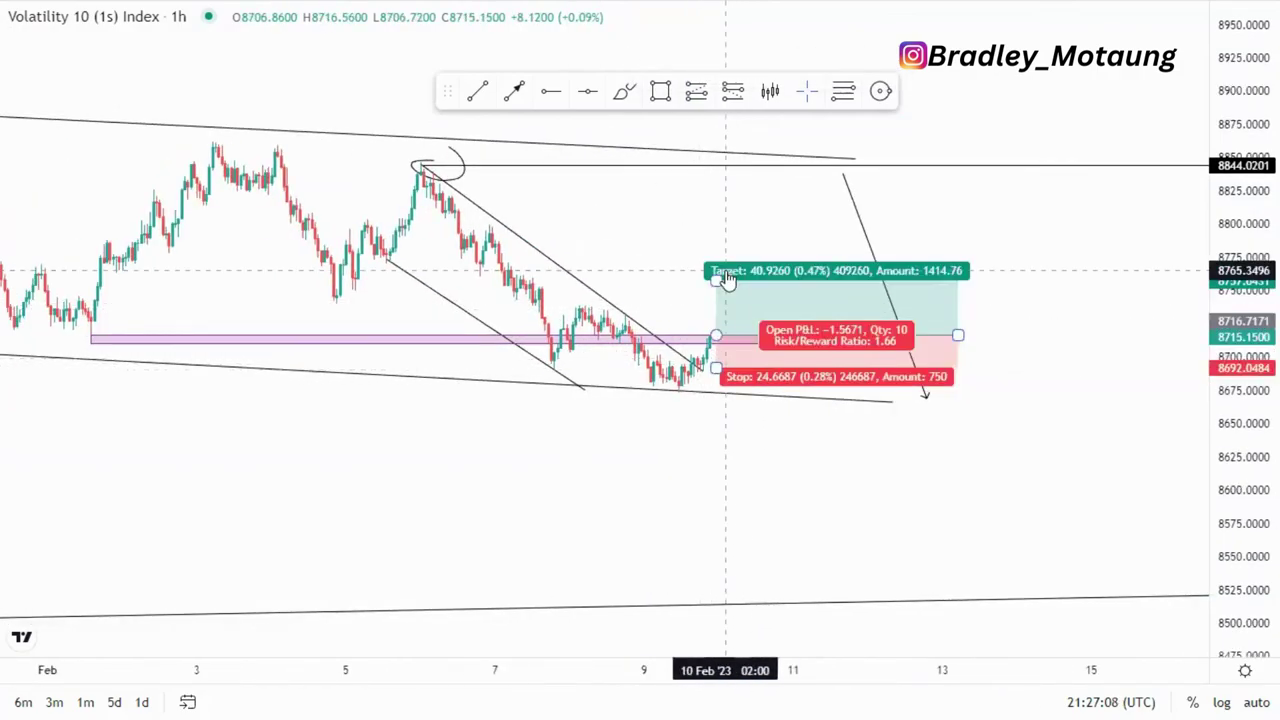
pyautogui.moveTo(716, 277); pyautogui.dragTo(716, 164)
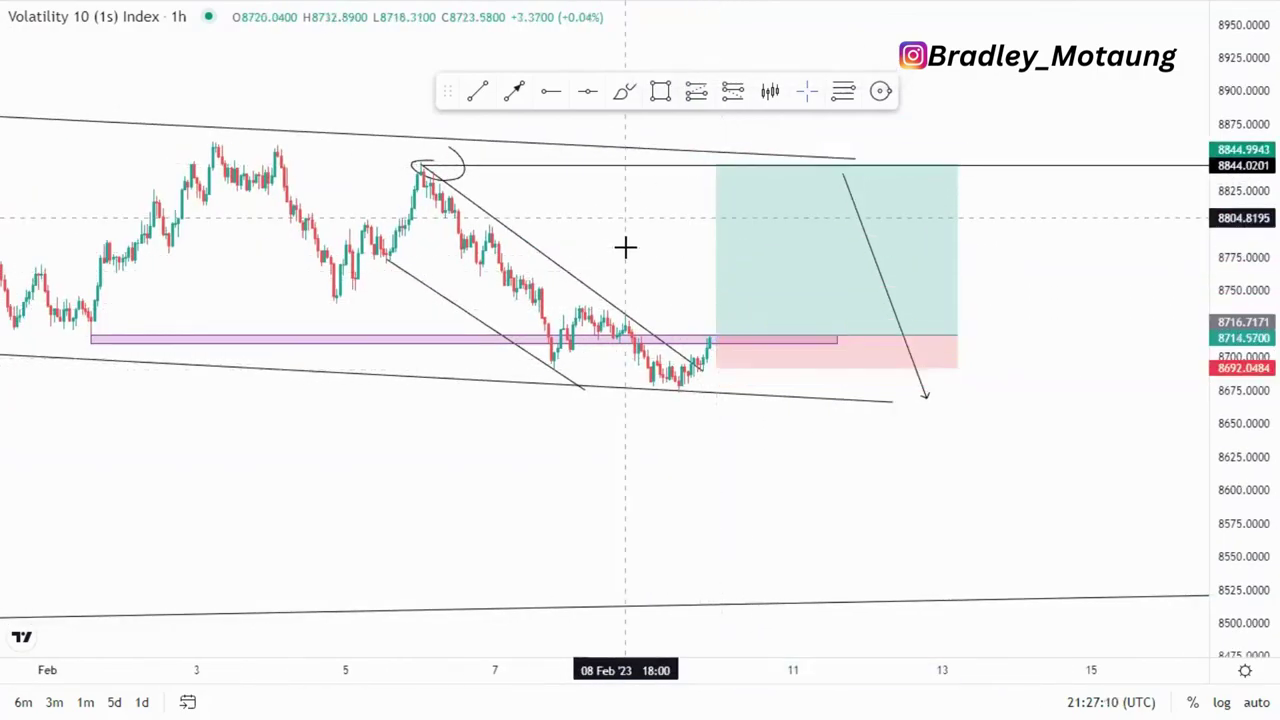
# Delete the falling projection arrow and narrow the long position so it ends on about 12 February
pyautogui.click(928, 398)
pyautogui.press('Delete')
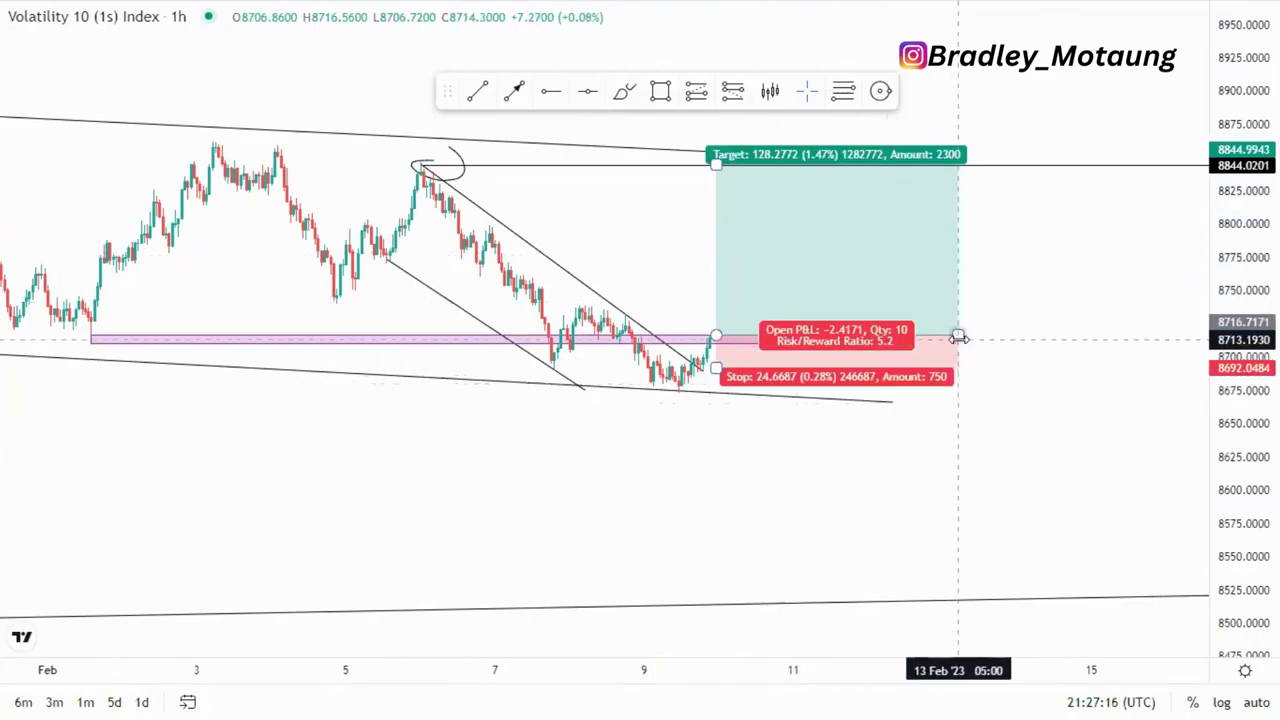
pyautogui.moveTo(958, 338); pyautogui.dragTo(906, 437)
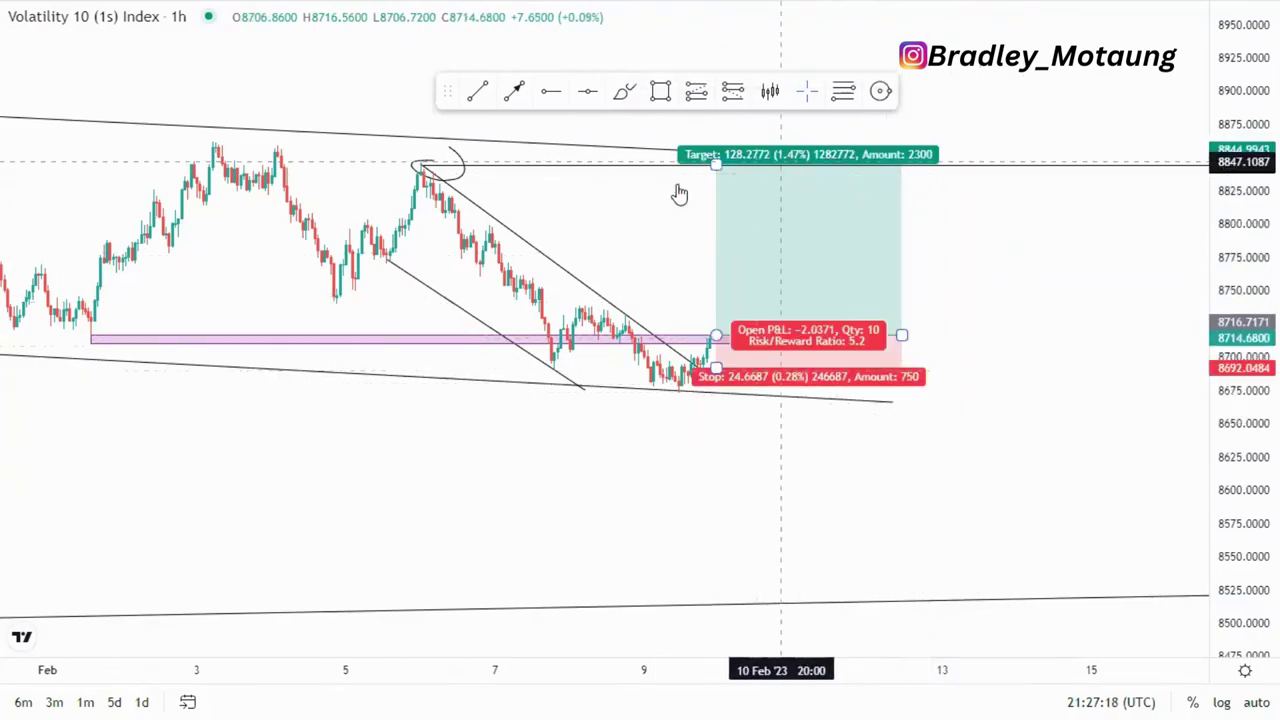
# Draw an arrow from the 8844 ray on 11 February down to about 8522, near the long-term rising trend line
pyautogui.click(514, 91)
pyautogui.click(796, 166)
pyautogui.click(888, 594)
pyautogui.scroll(-5, 757, 543)
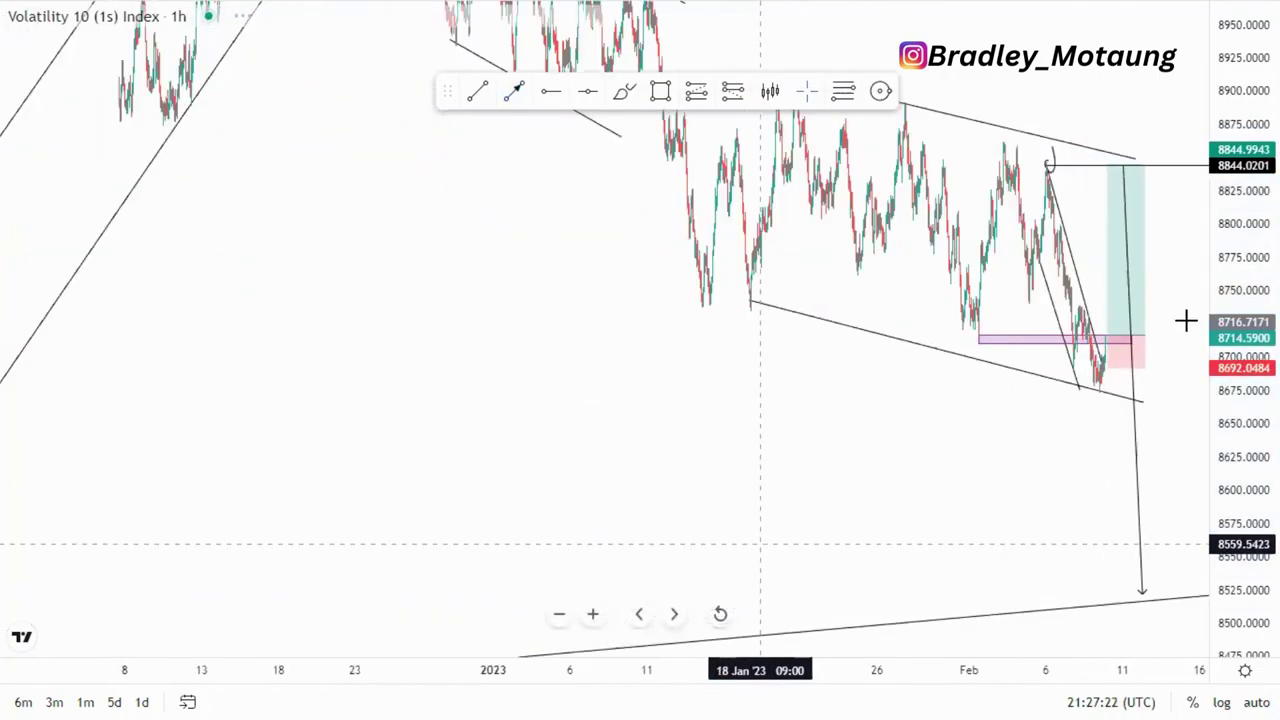
pyautogui.moveTo(1244, 423); pyautogui.dragTo(1244, 575)
pyautogui.scroll(6, 732, 522)
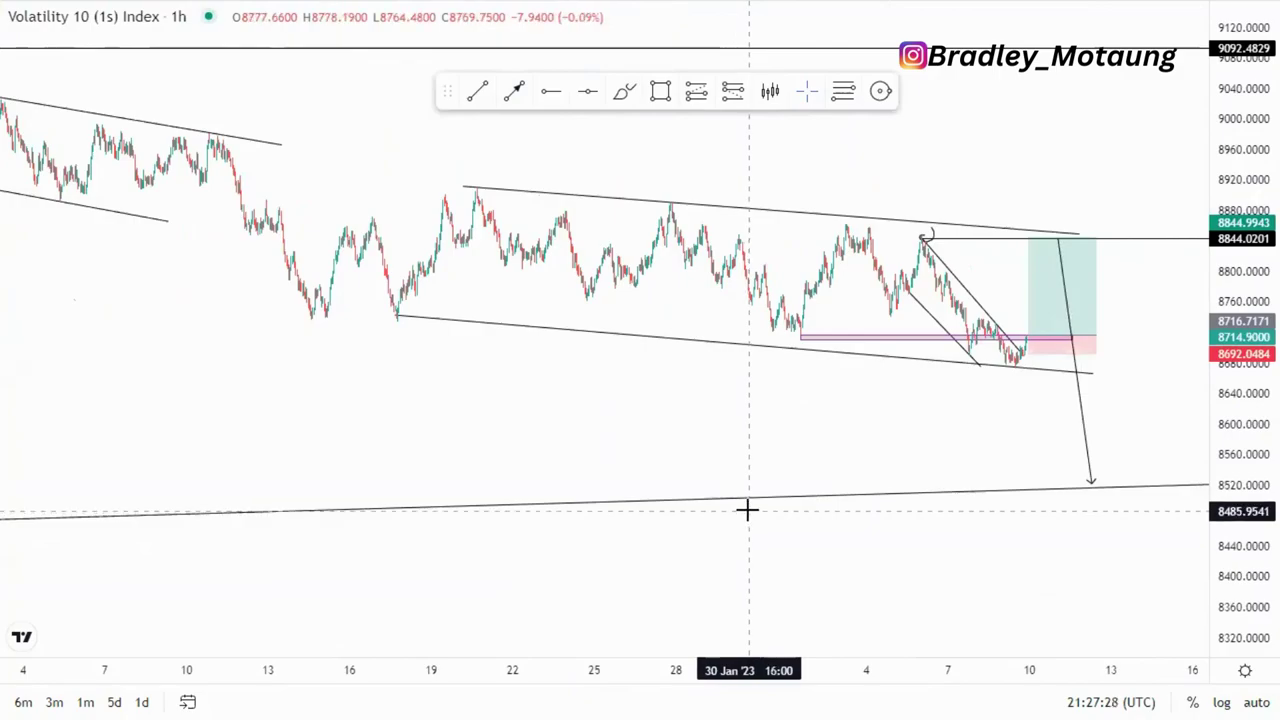
pyautogui.scroll(2, 866, 331)
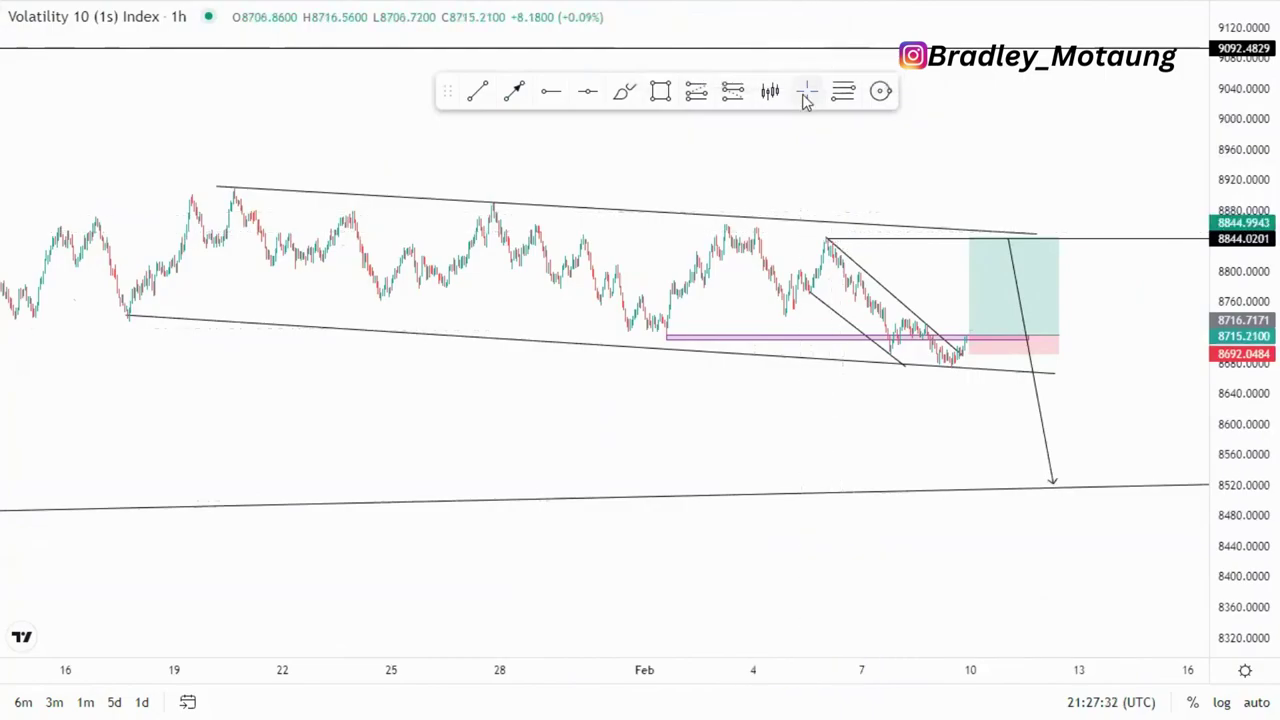
pyautogui.scroll(2, 690, 330)
pyautogui.scroll(4, 494, 514)
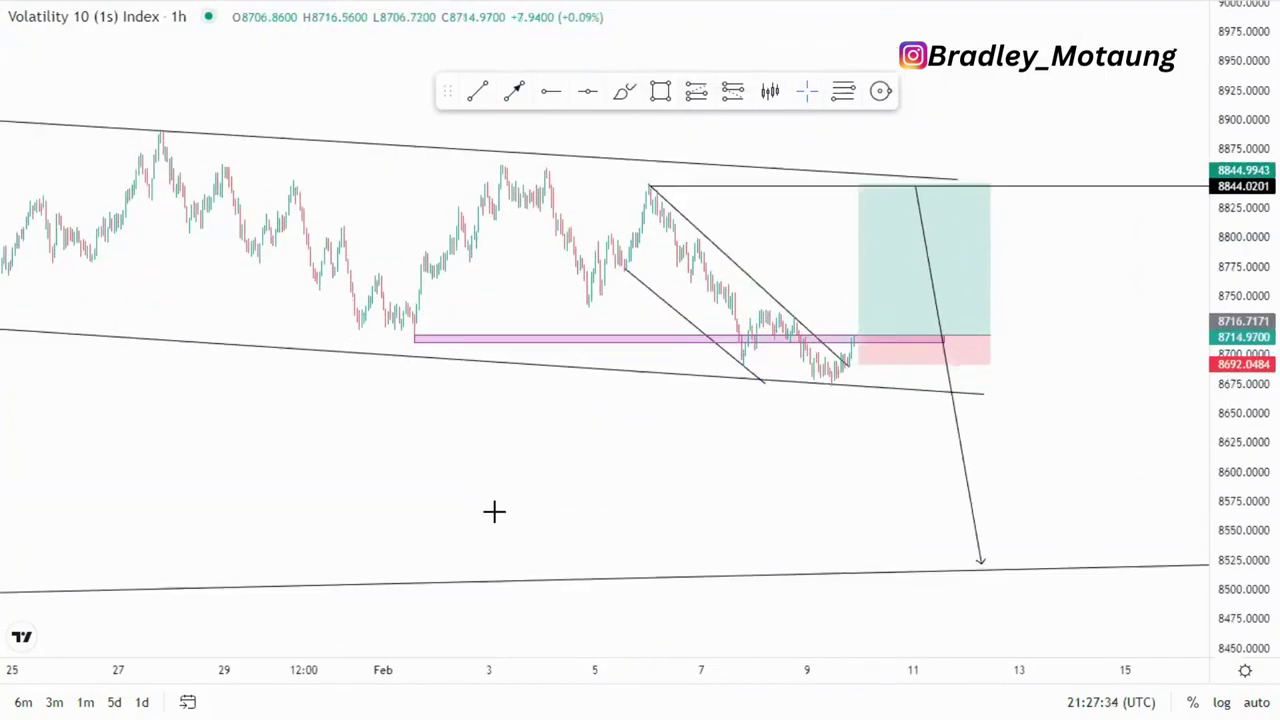